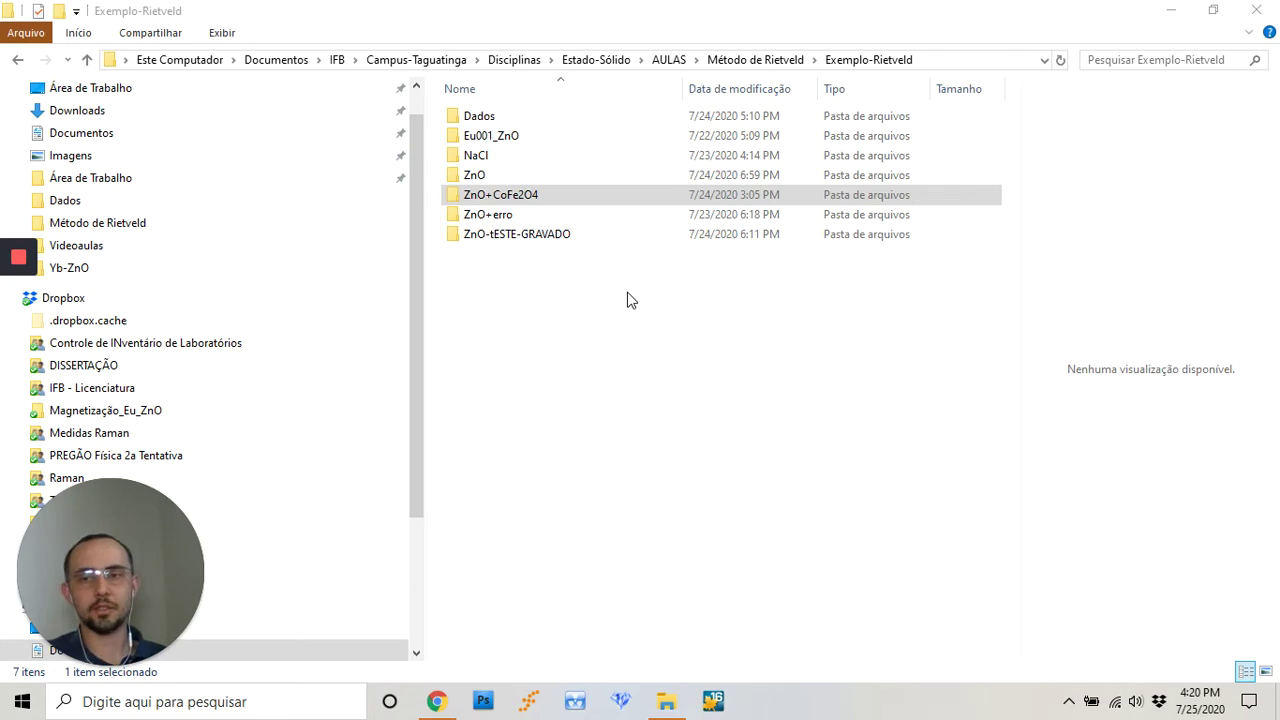
Switch to Chrome and look over the ScienceDirect article "Structural and magnetic properties of ZnO–CoFe2O4 nanocomposites".
left_click(440, 701)
scroll(535, 610, "up", 4)
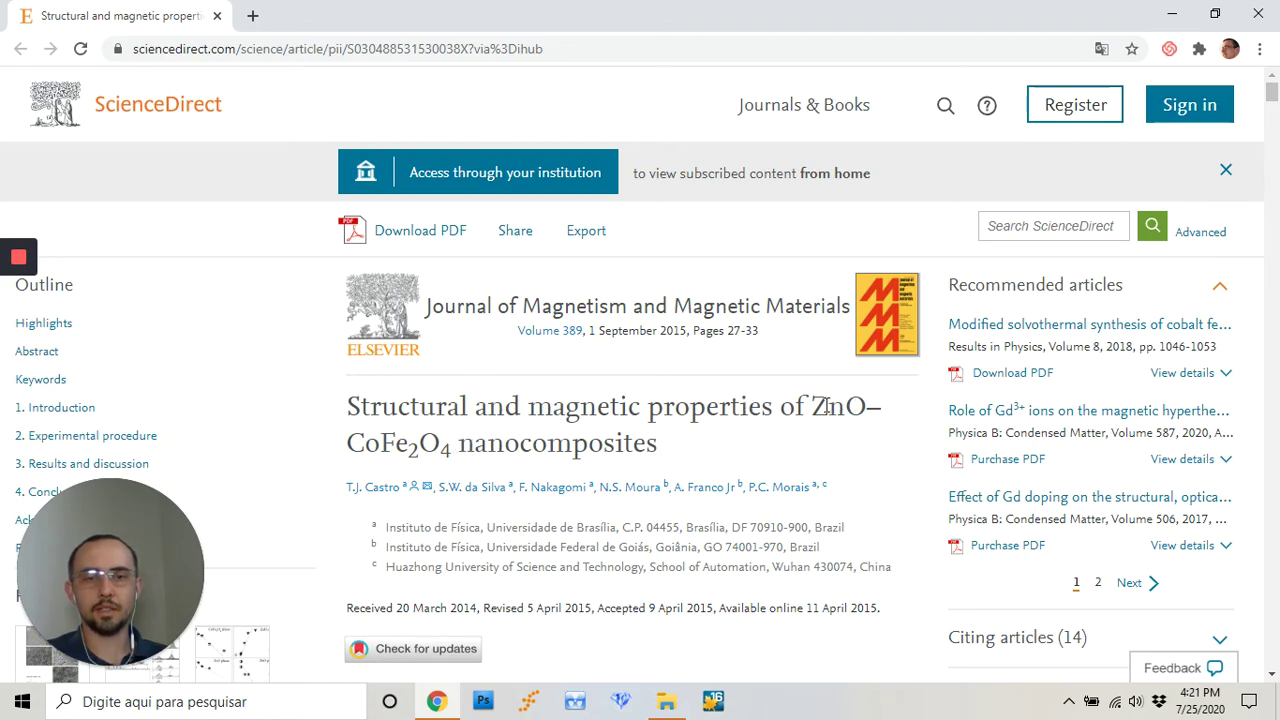
scroll(831, 405, "down", 1)
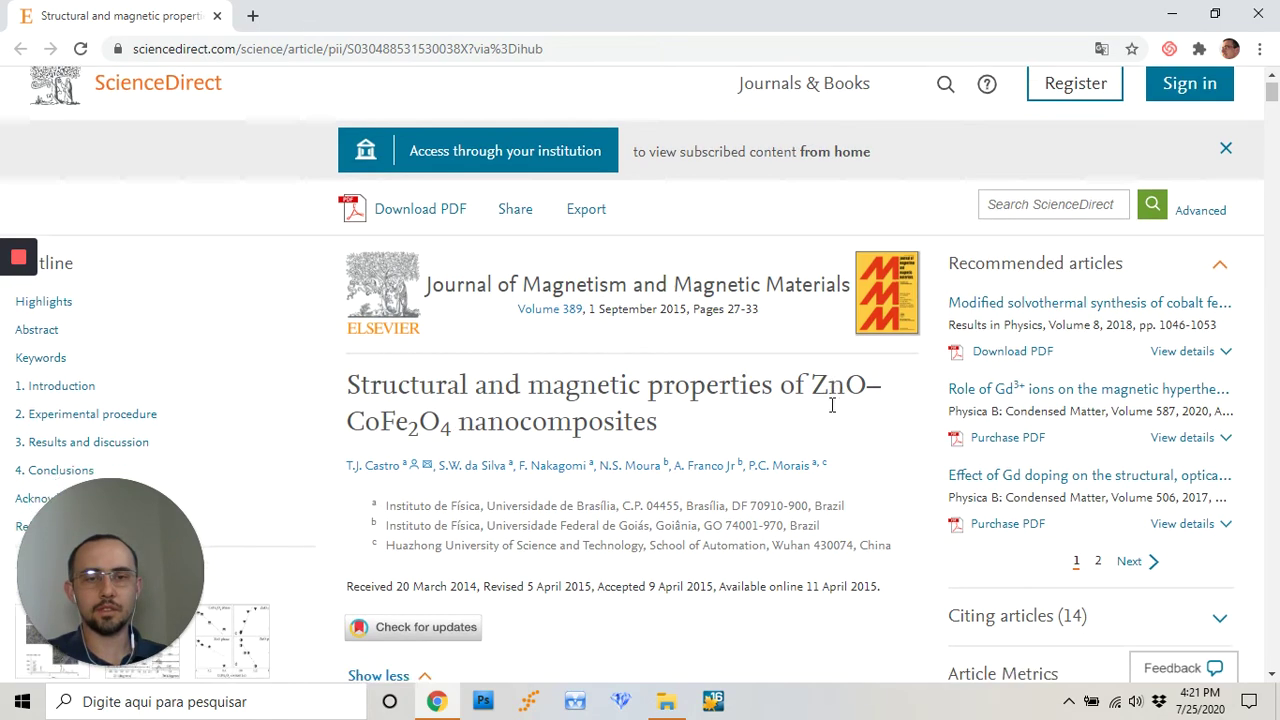
scroll(831, 405, "down", 3)
scroll(829, 408, "up", 3)
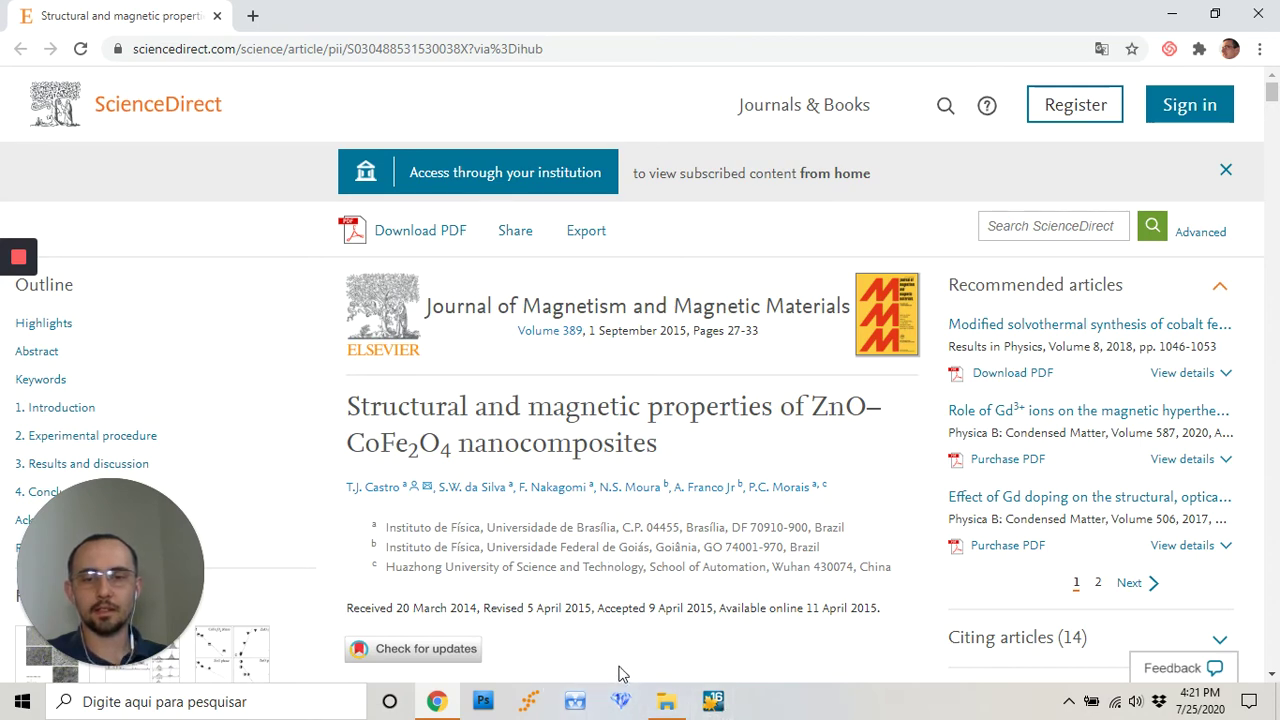
Switch to File Explorer and examine the GSAS data, PRM instrument and CIF files in the ZnO+CoFe2O4 folder.
left_click(668, 700)
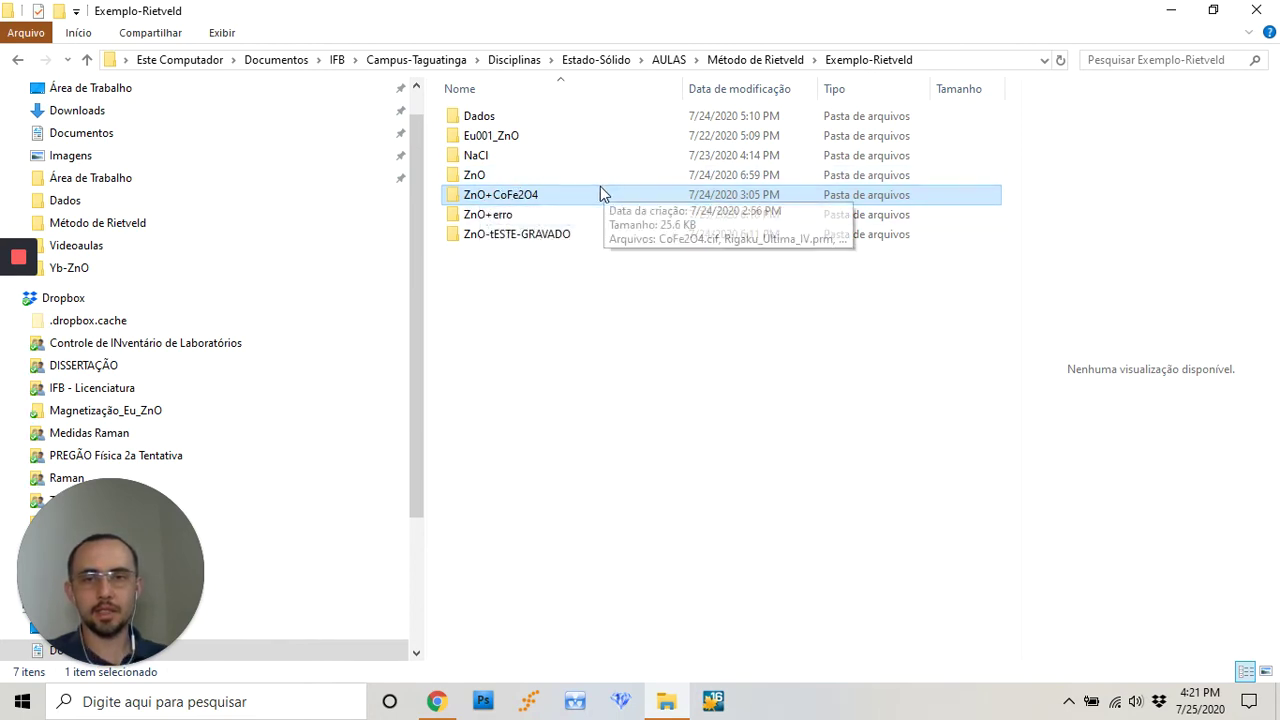
double_click(600, 193)
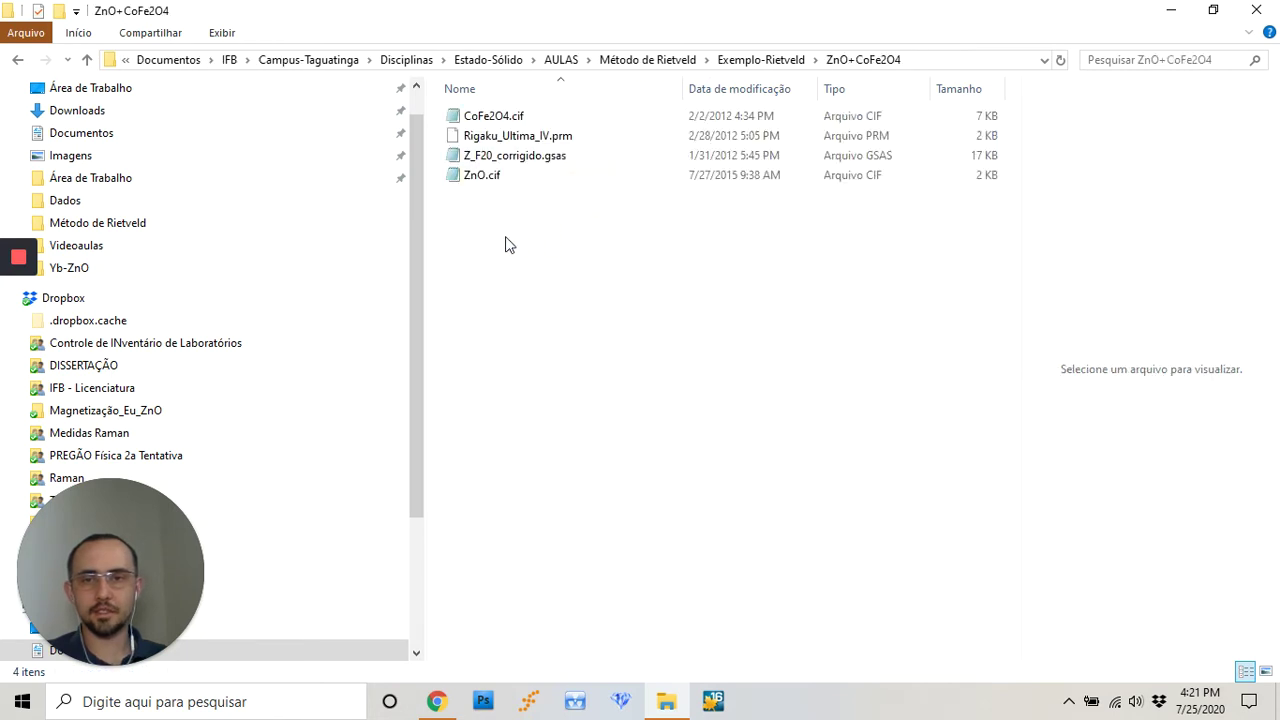
left_click(566, 160)
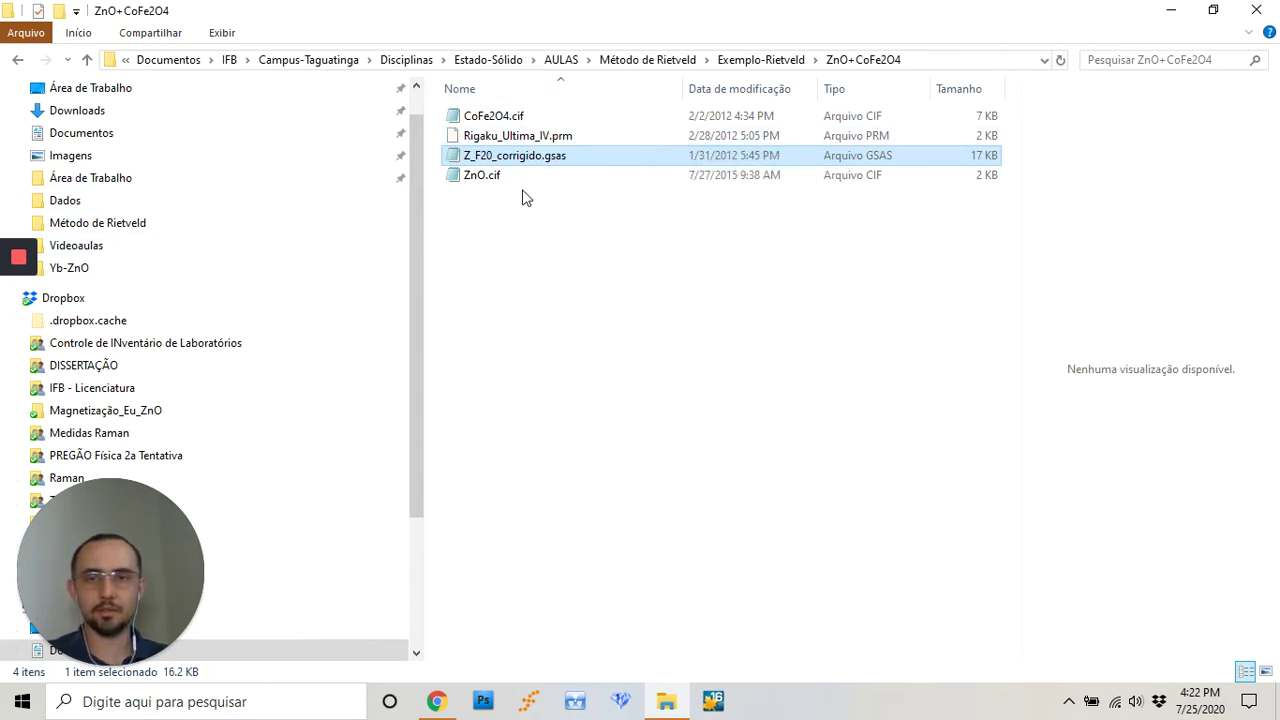
left_click(519, 137)
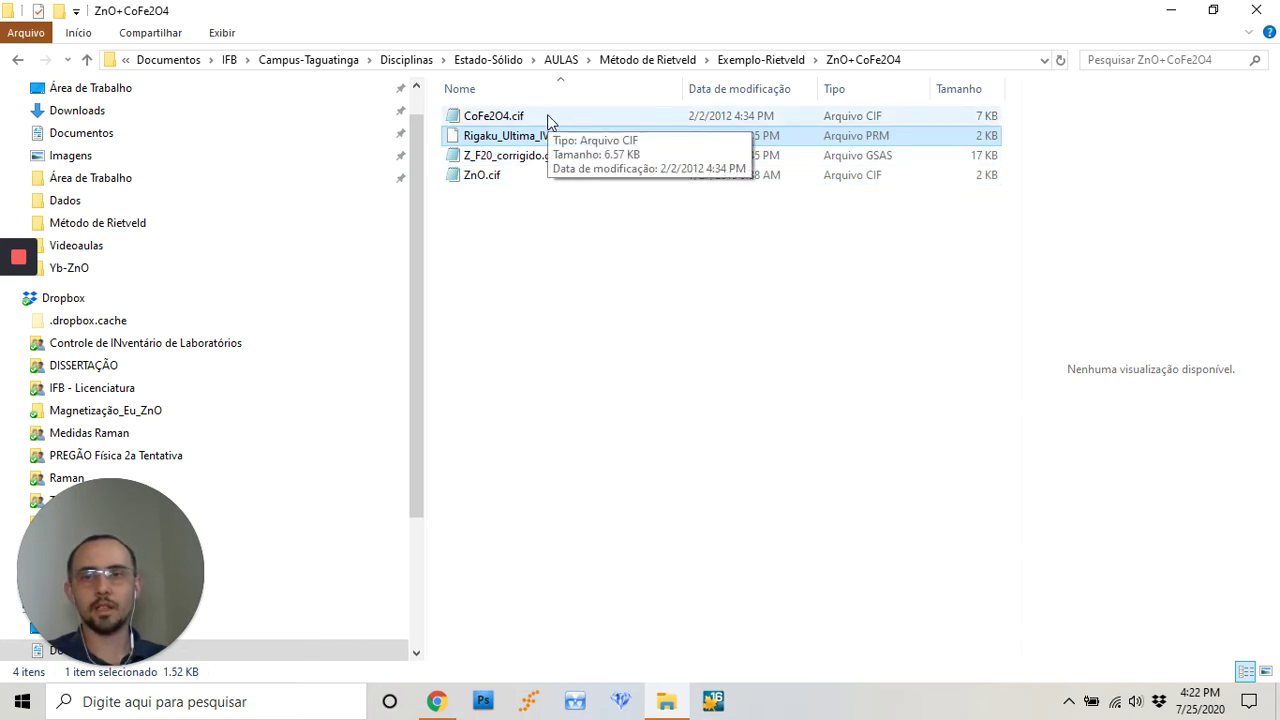
left_click(548, 118)
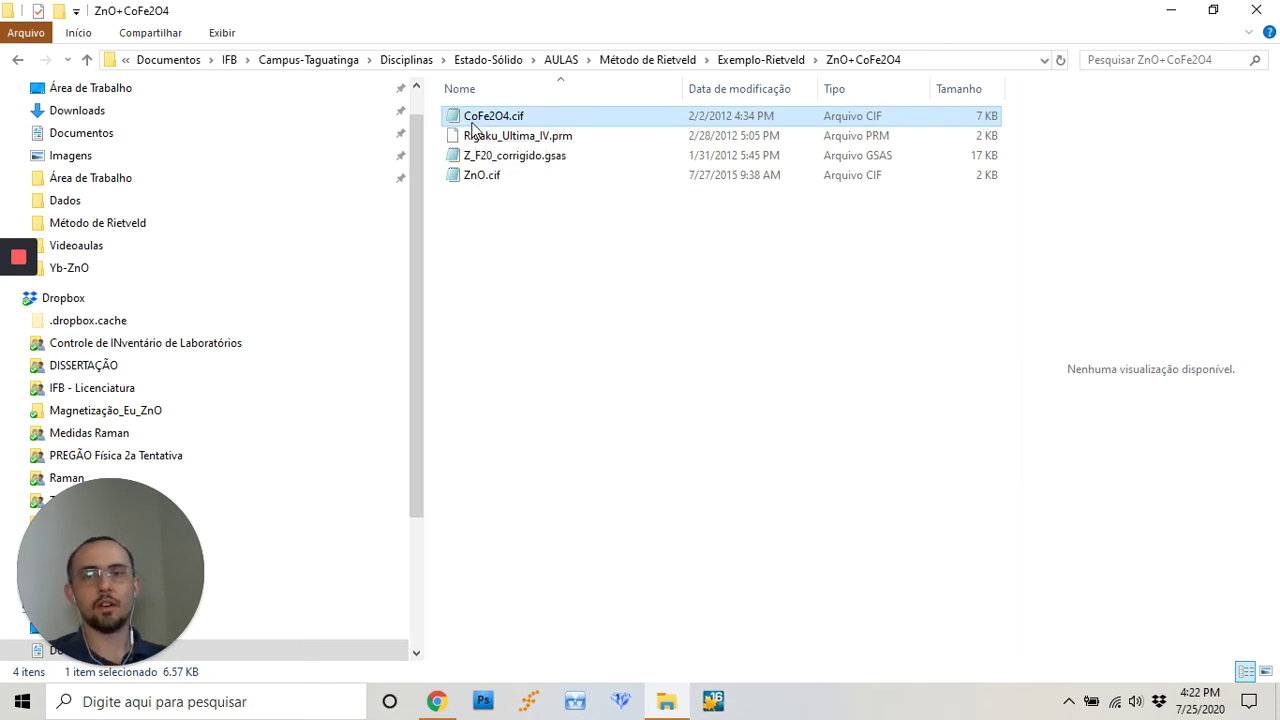
left_click(503, 184)
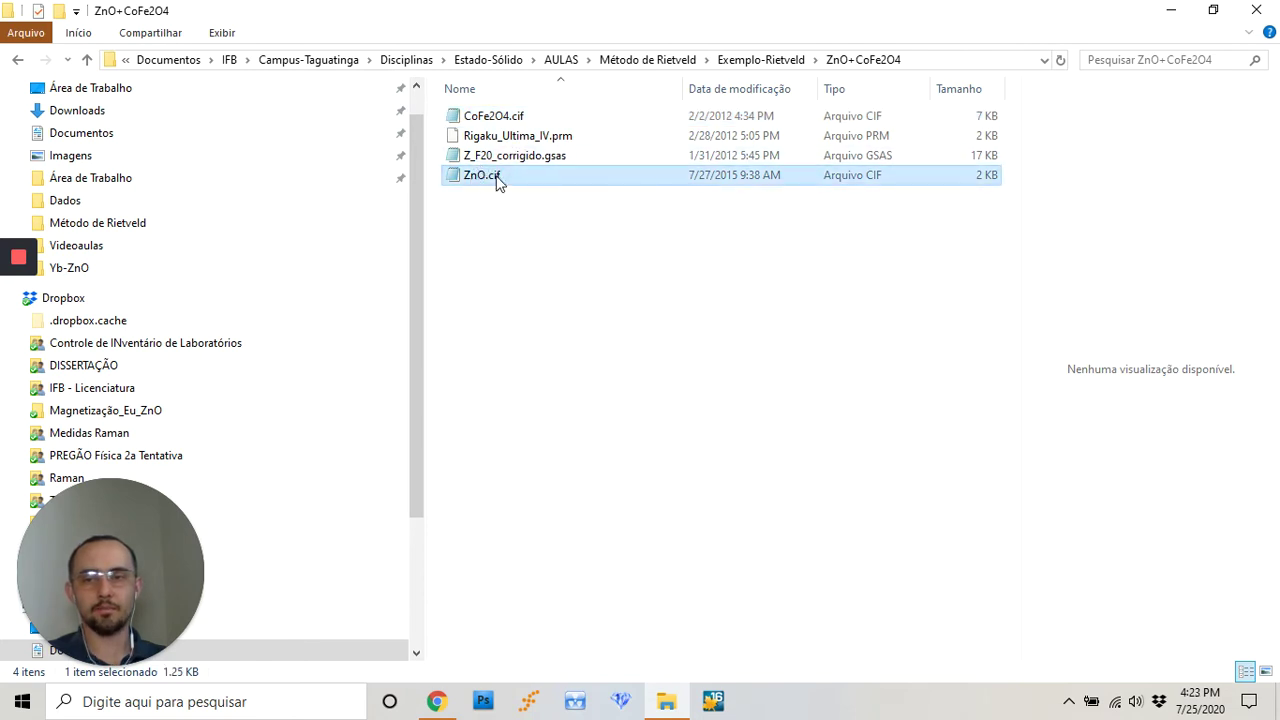
Rename the "Método de Rietveld" folder inside AULAS to "Método-de-Rietveld", replacing its spaces with hyphens.
left_click(770, 59)
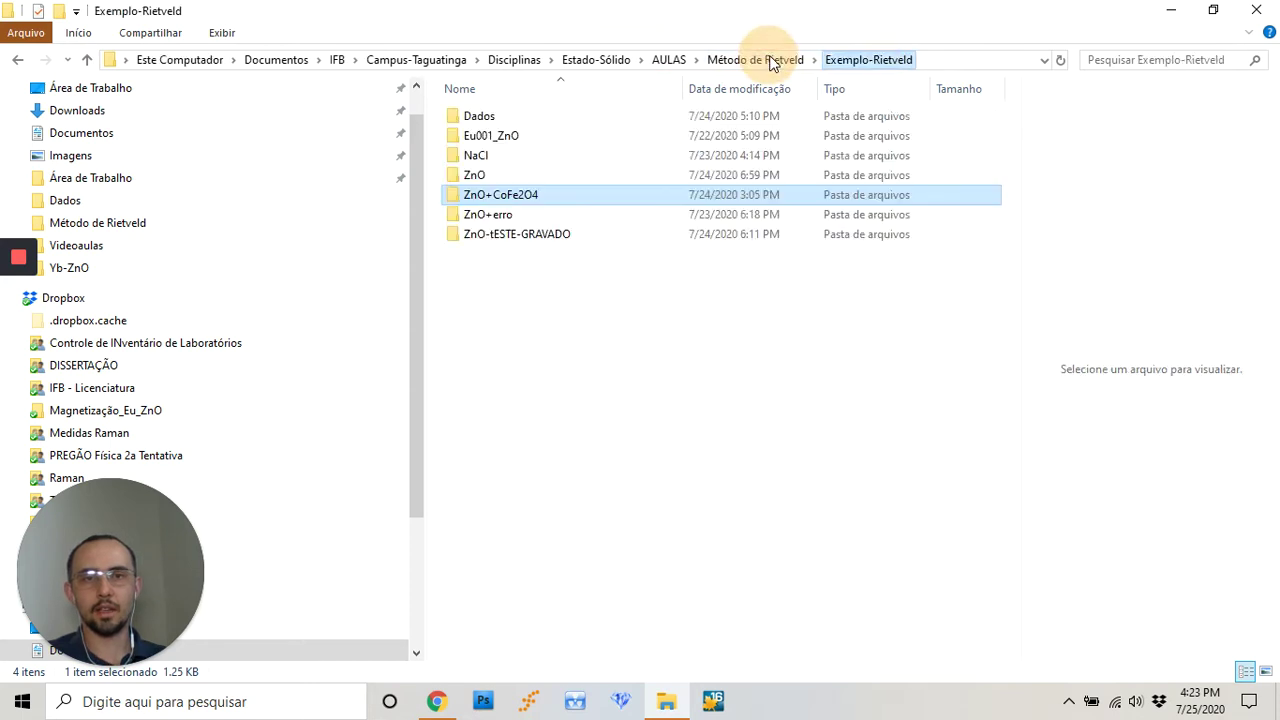
mouse_move(513, 196)
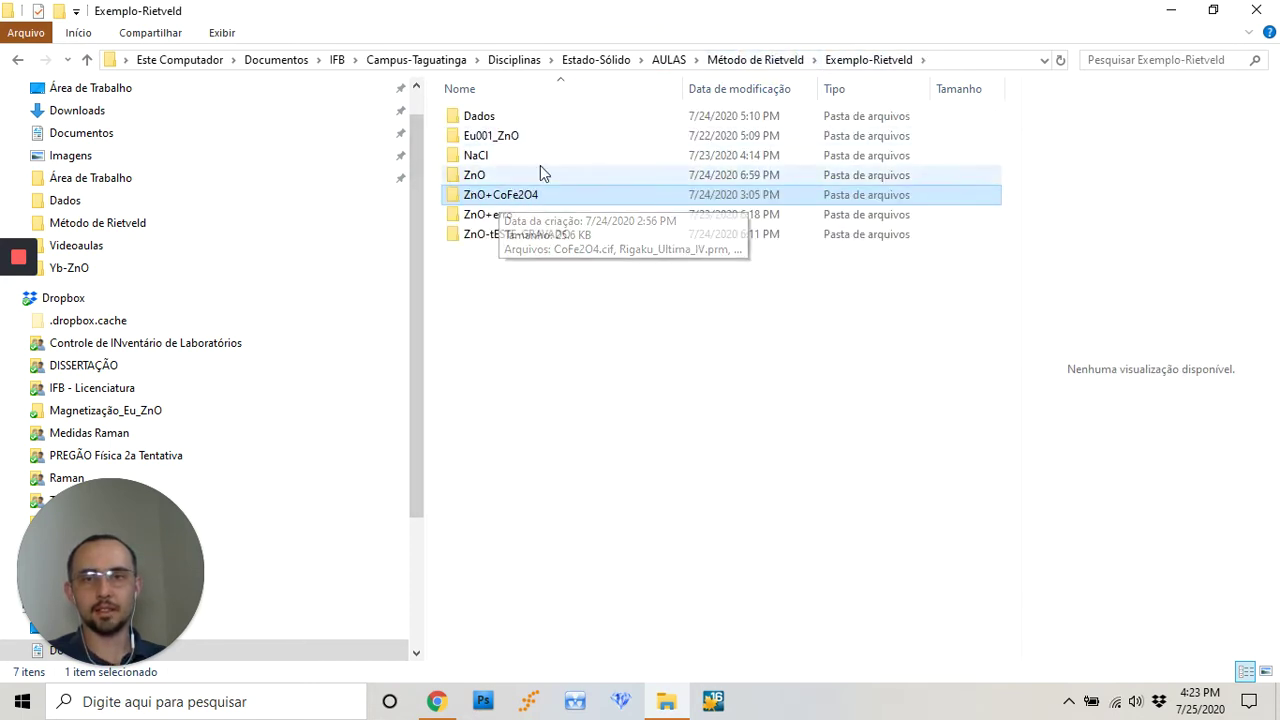
left_click(780, 59)
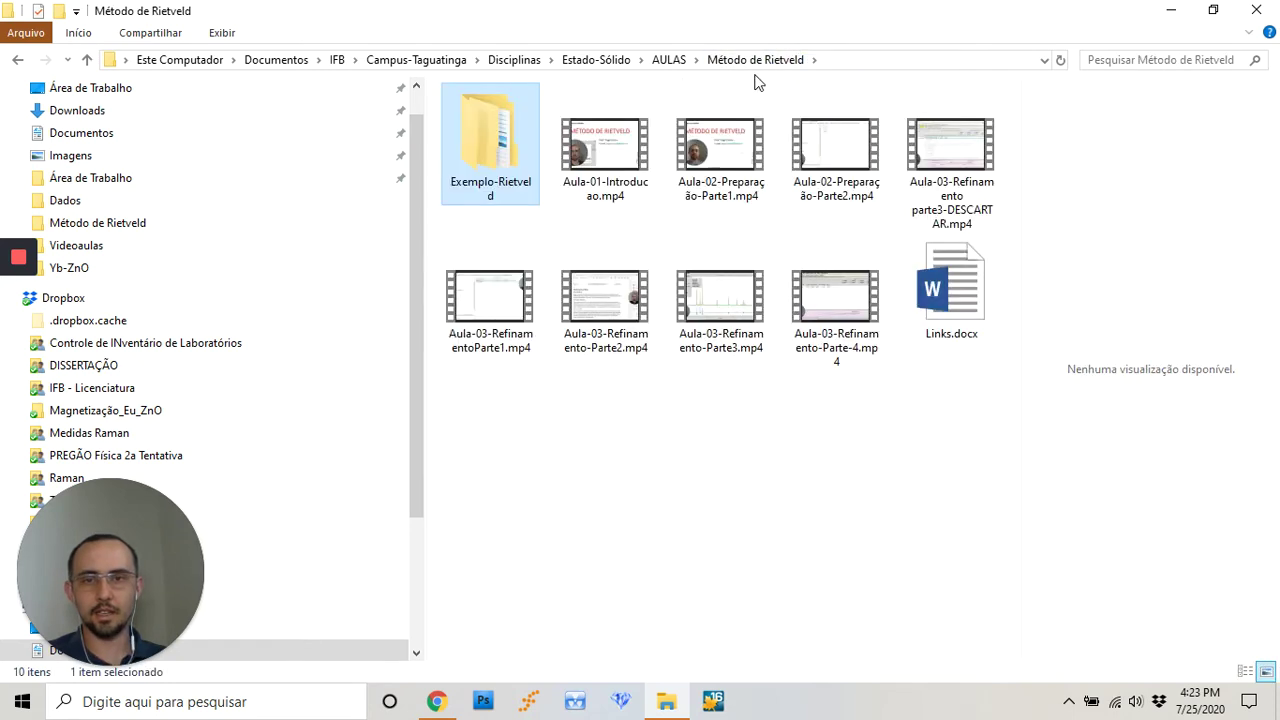
left_click(669, 59)
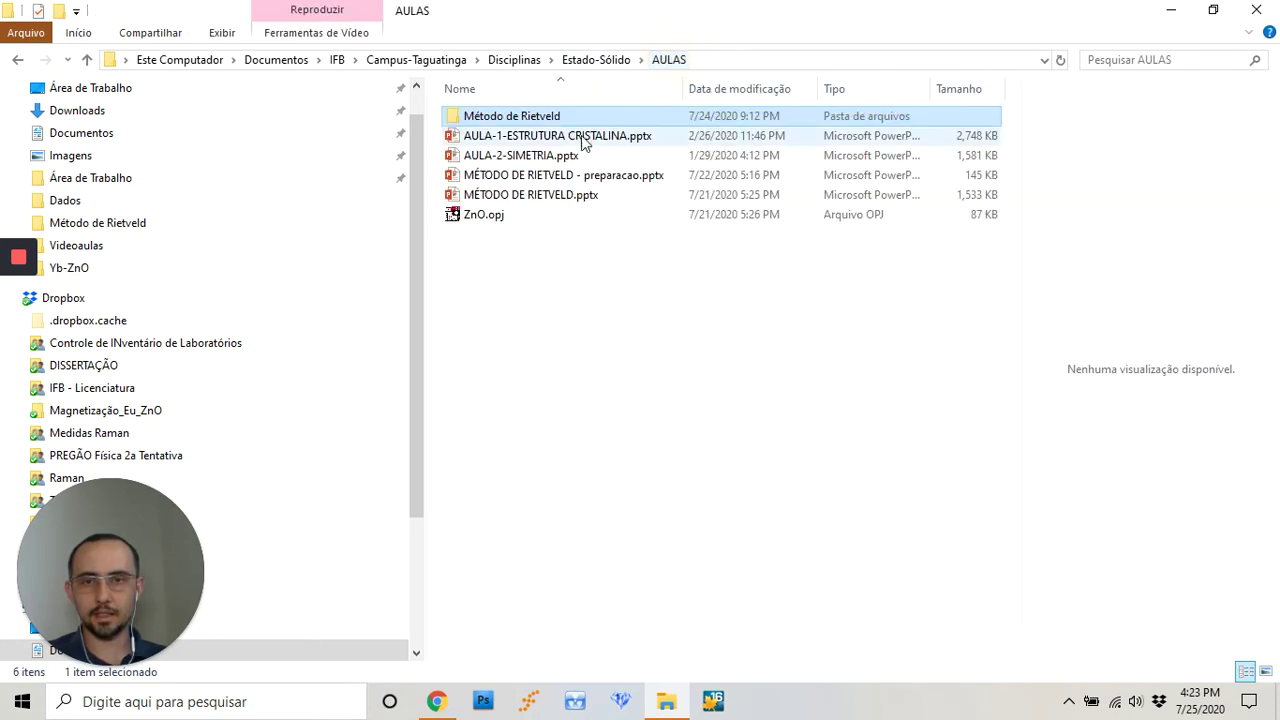
right_click(516, 117)
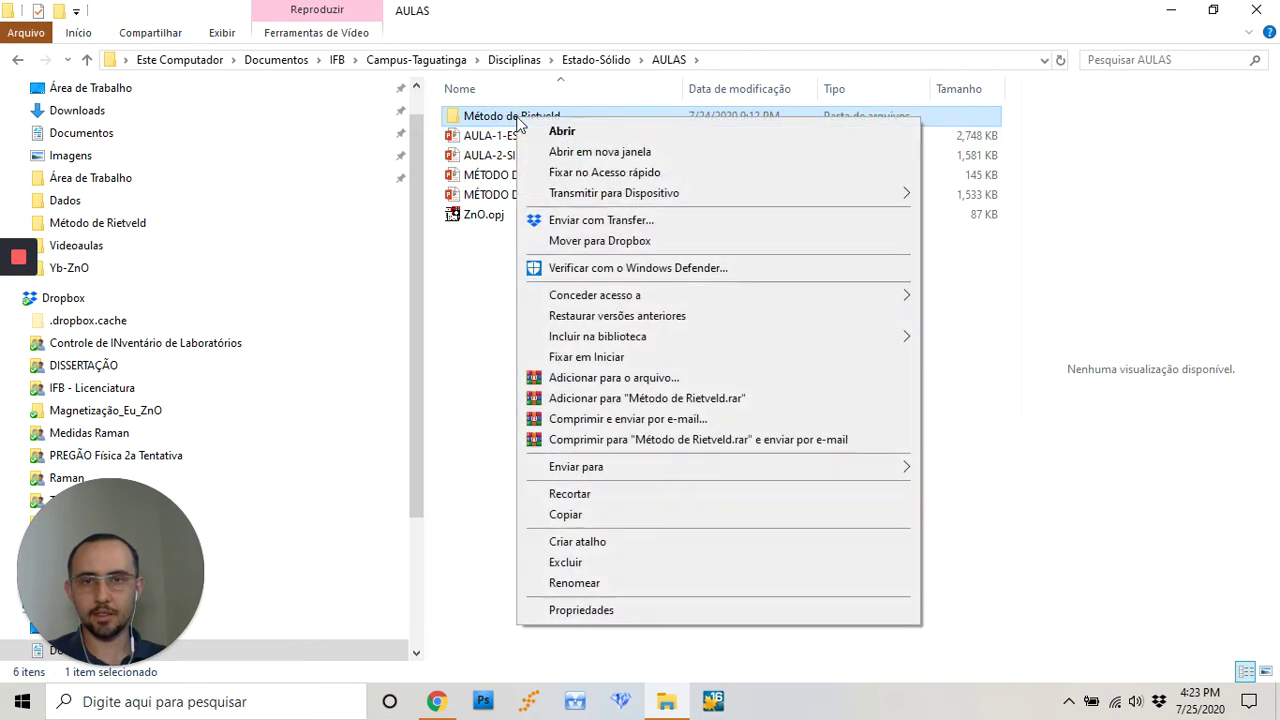
left_click(596, 585)
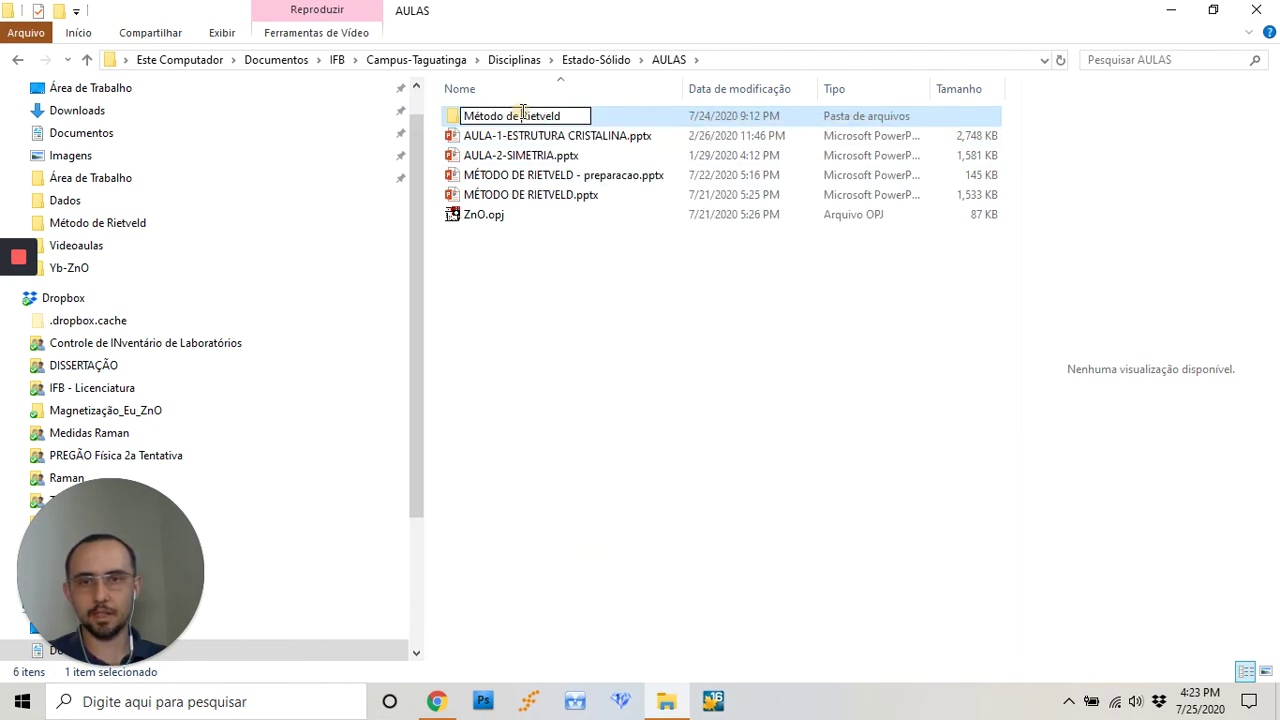
left_click(520, 116)
key("BackSpace")
type("-")
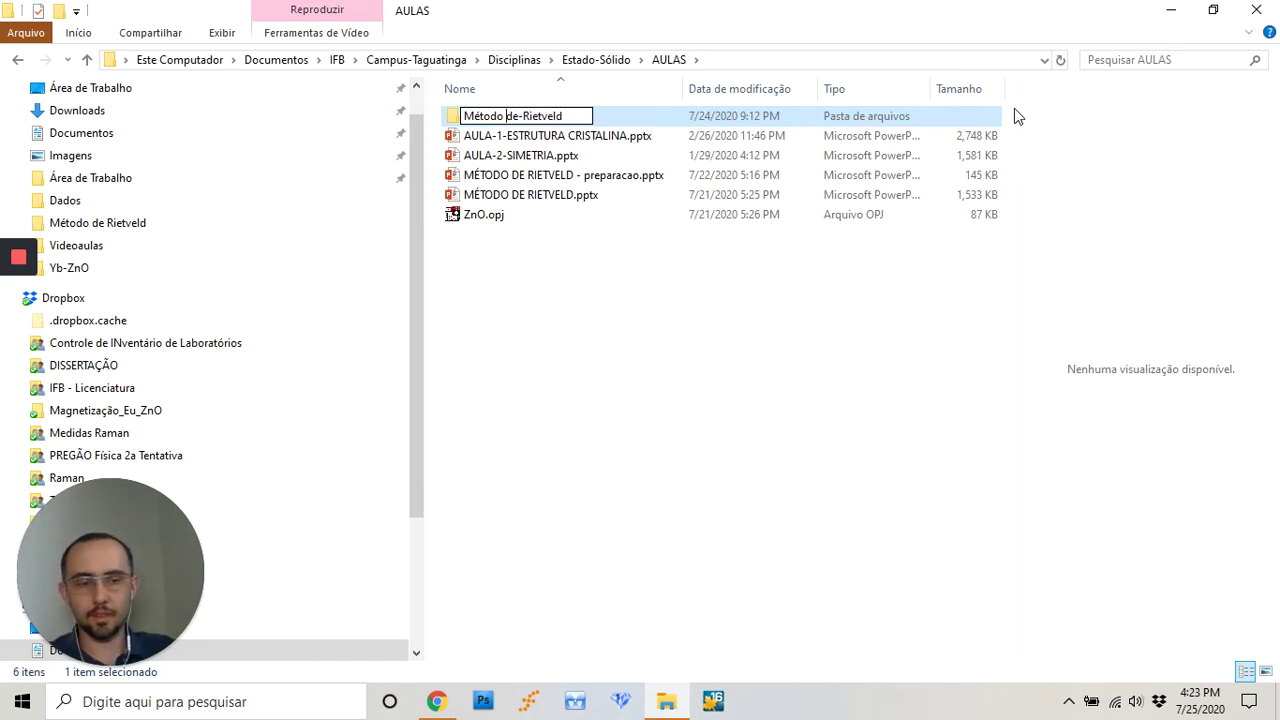
key("BackSpace")
type("-")
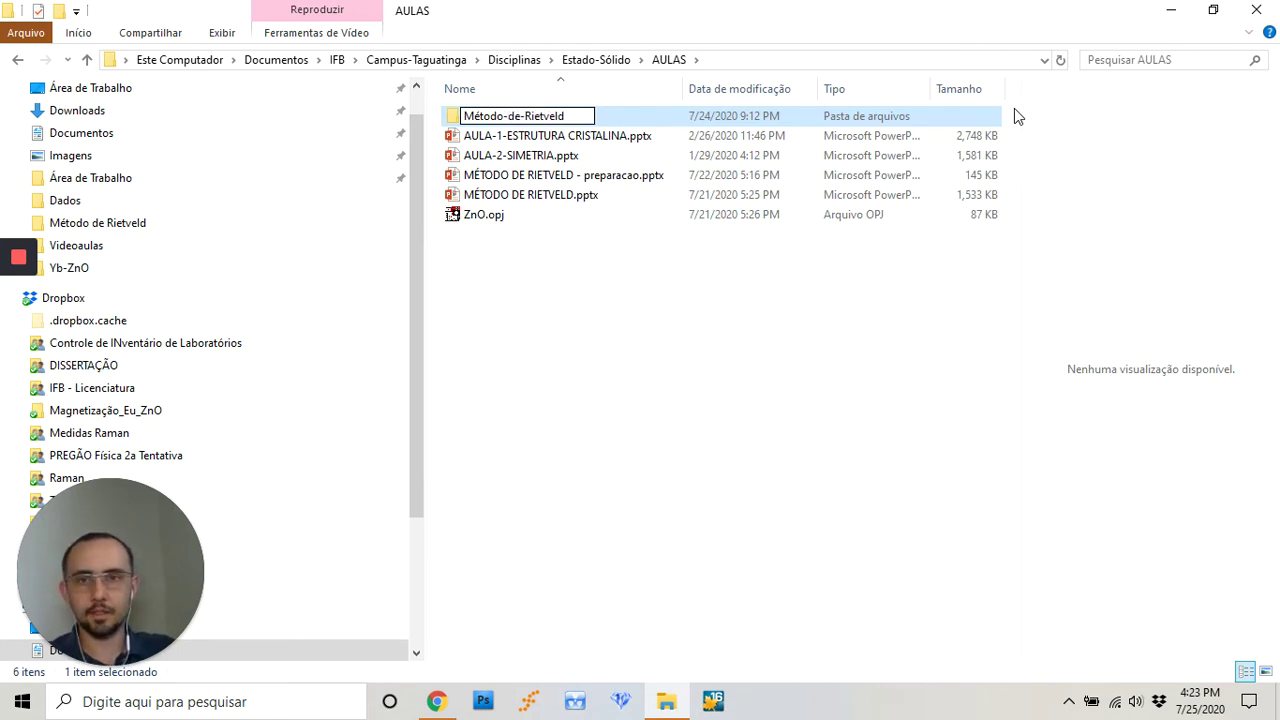
key("Return")
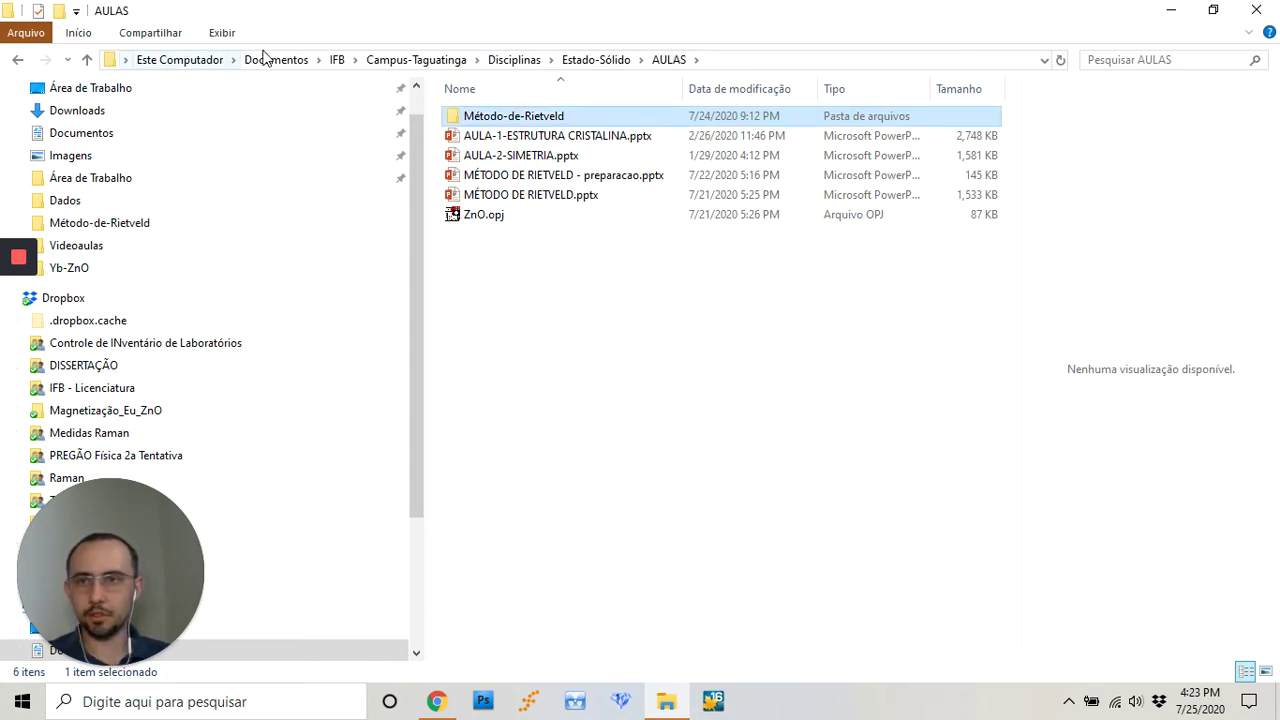
Launch EXPGUI from the desktop and bring the File Explorer window back up.
left_click(1173, 18)
left_click(1171, 14)
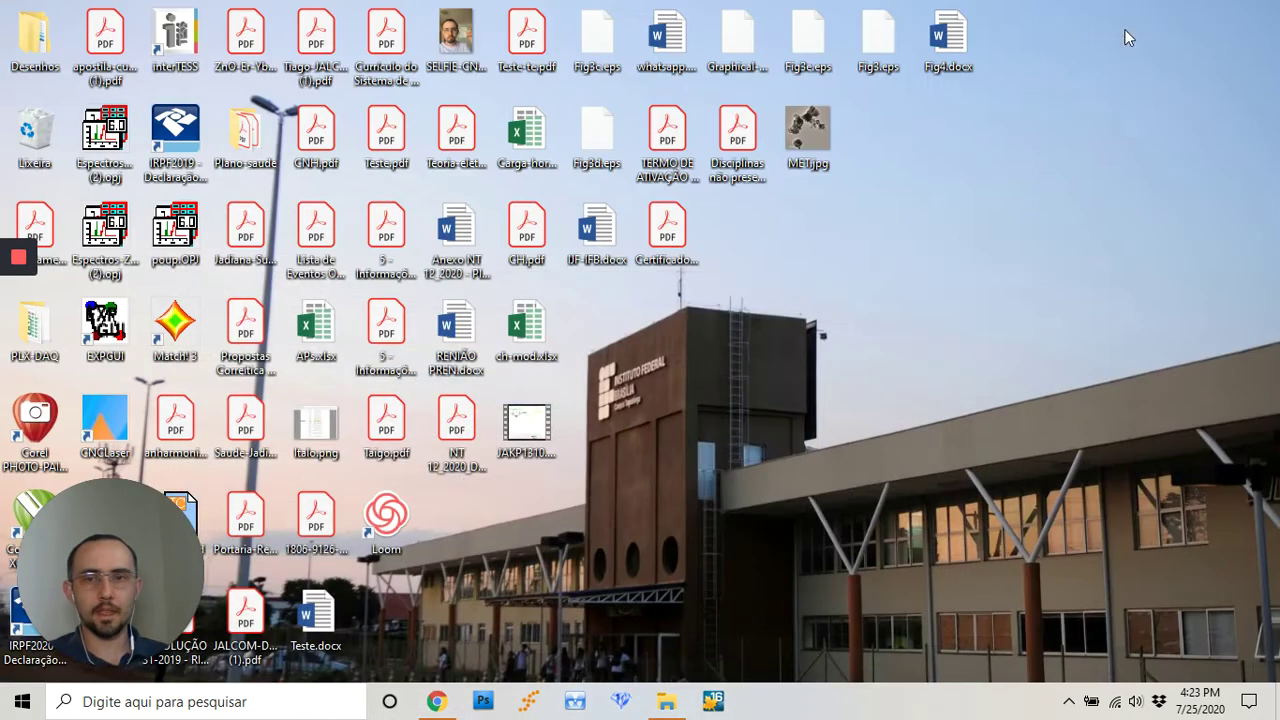
double_click(100, 318)
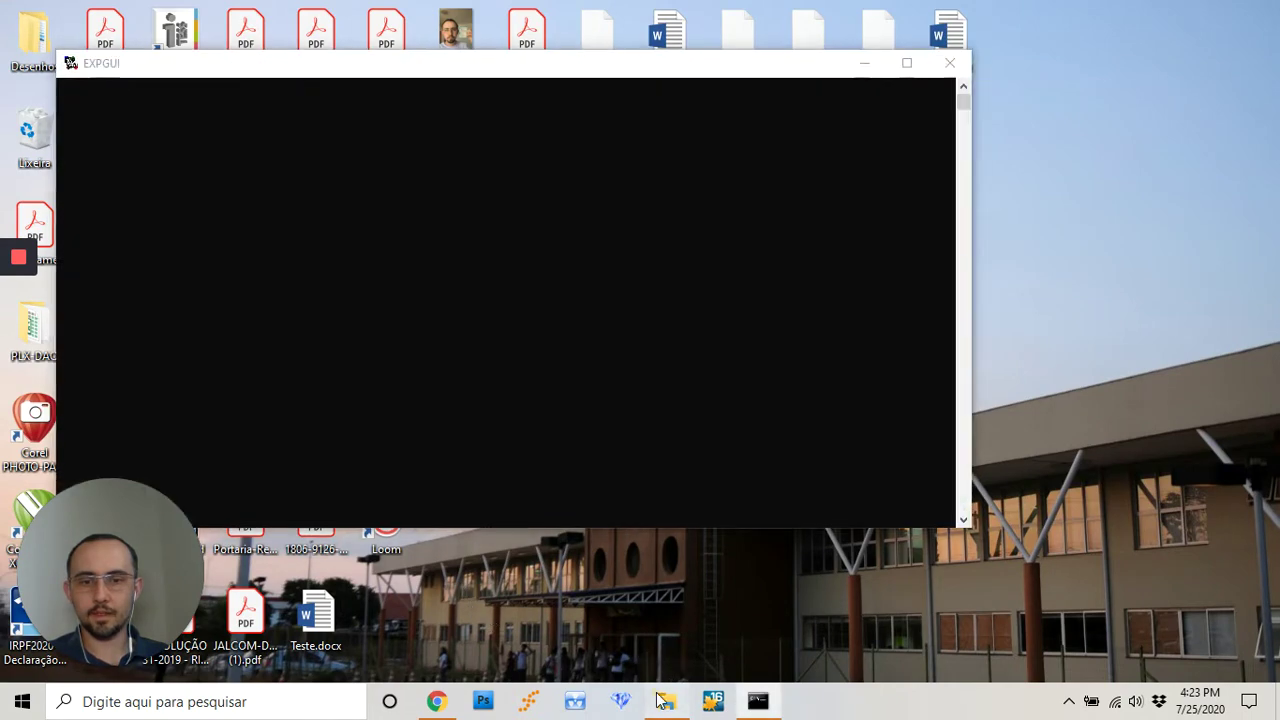
left_click(666, 701)
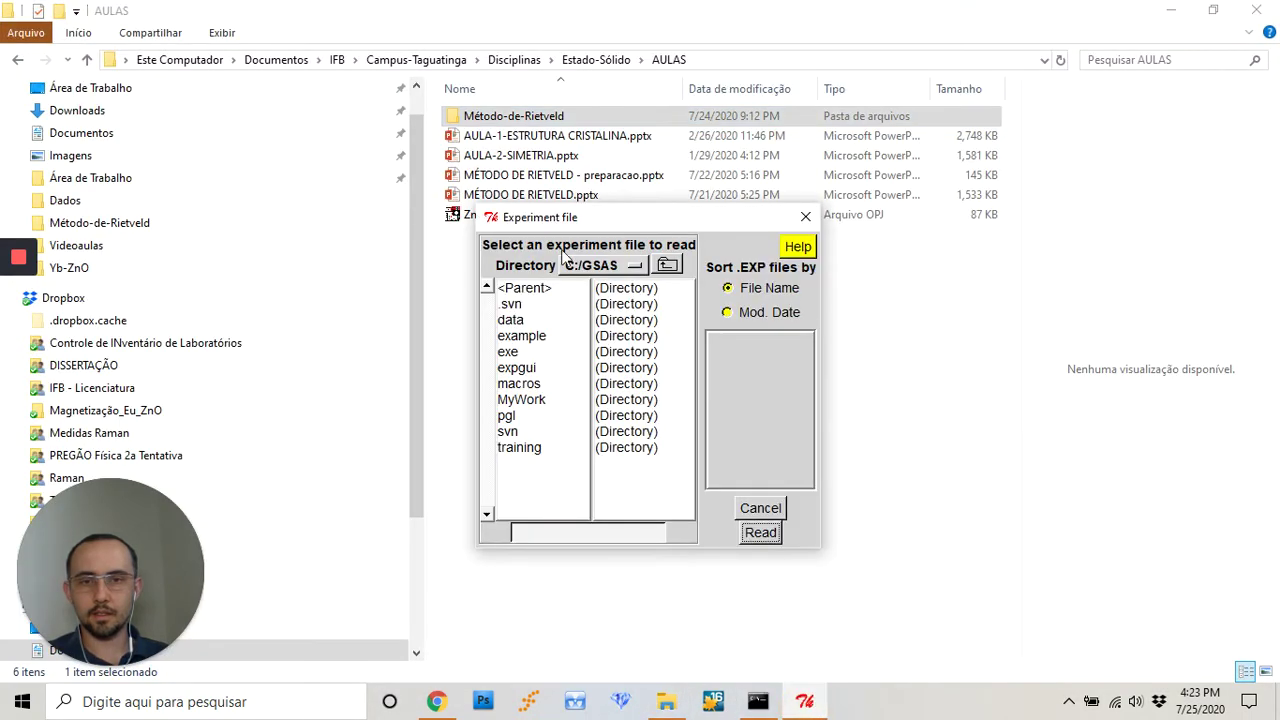
Set the experiment file directory to Documents/IFB/Campus-Taguatinga/Disciplinas/Estado-Sólido/AULAS/Método-de-Rietveld/Exemplo-Rietveld/ZnO+CoFe2O4 under the user's home folder.
left_click(667, 264)
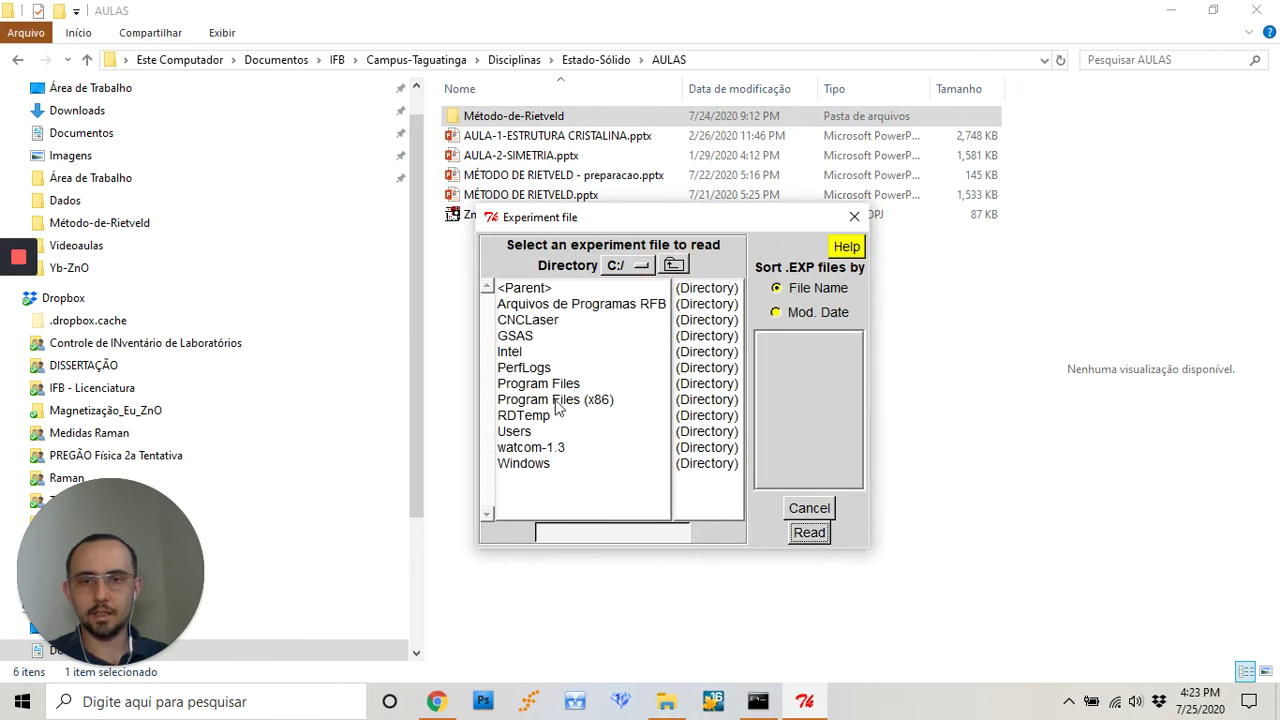
double_click(519, 440)
double_click(515, 322)
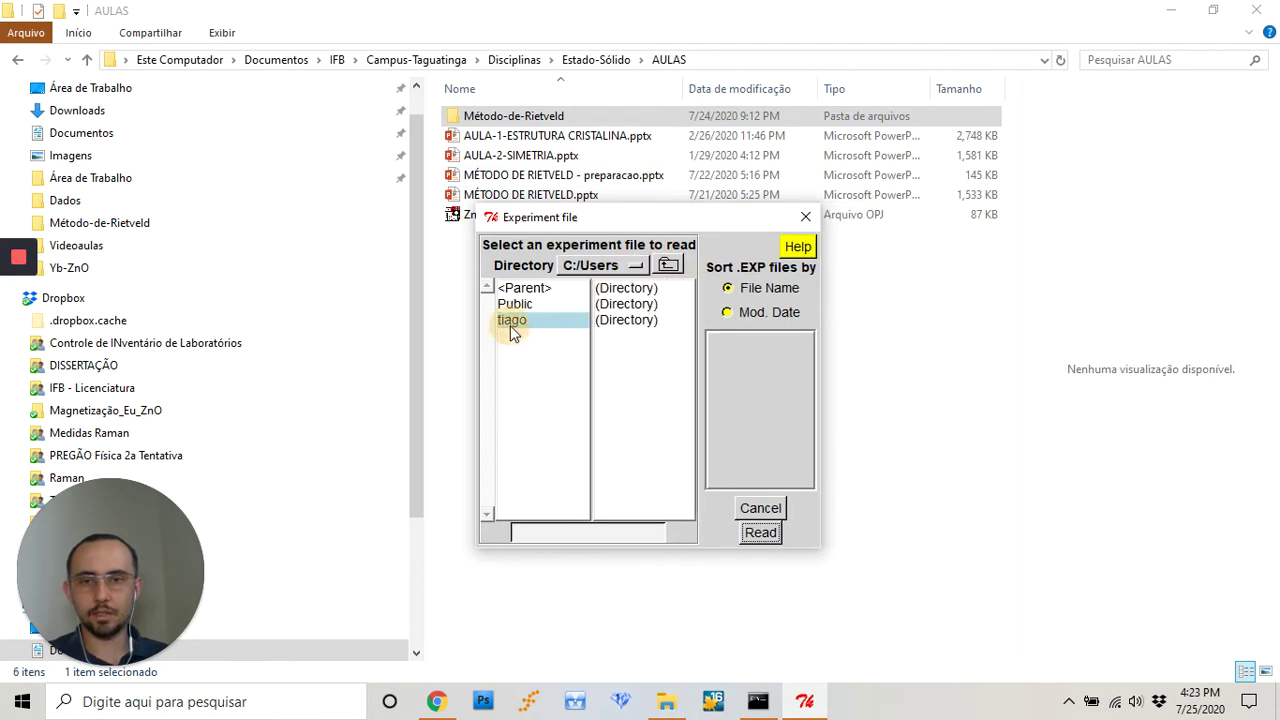
double_click(540, 497)
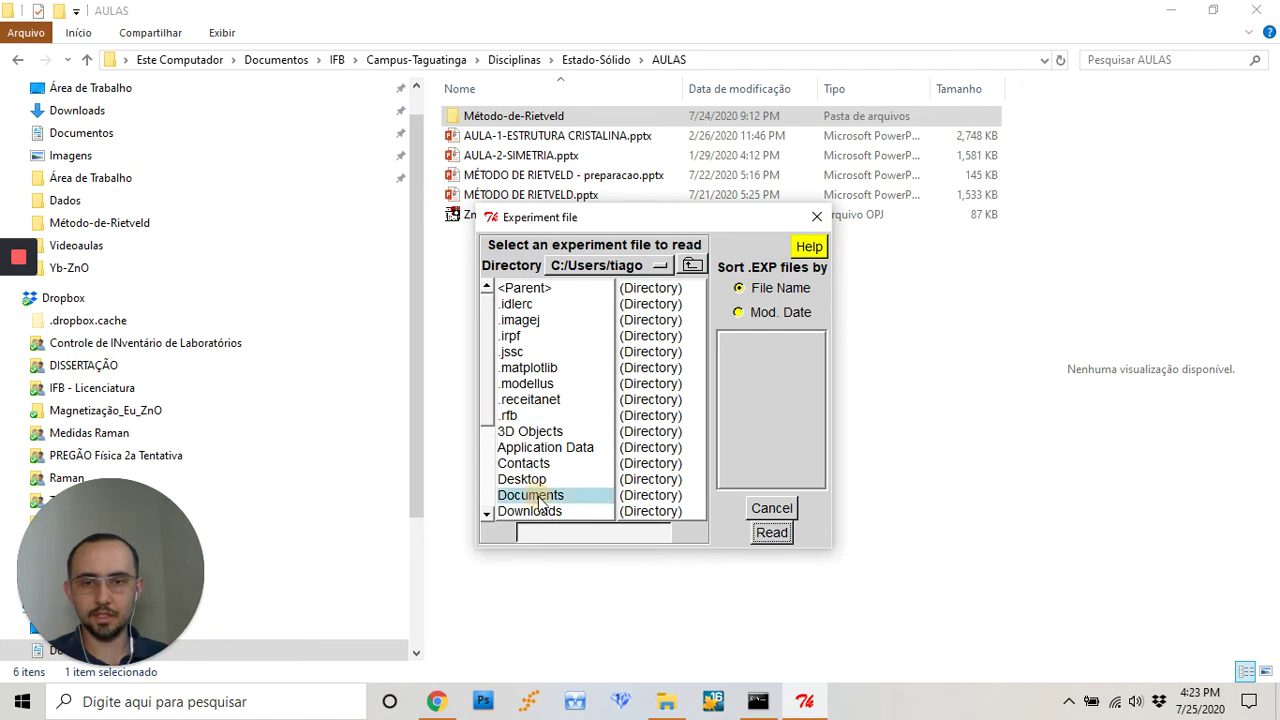
double_click(508, 496)
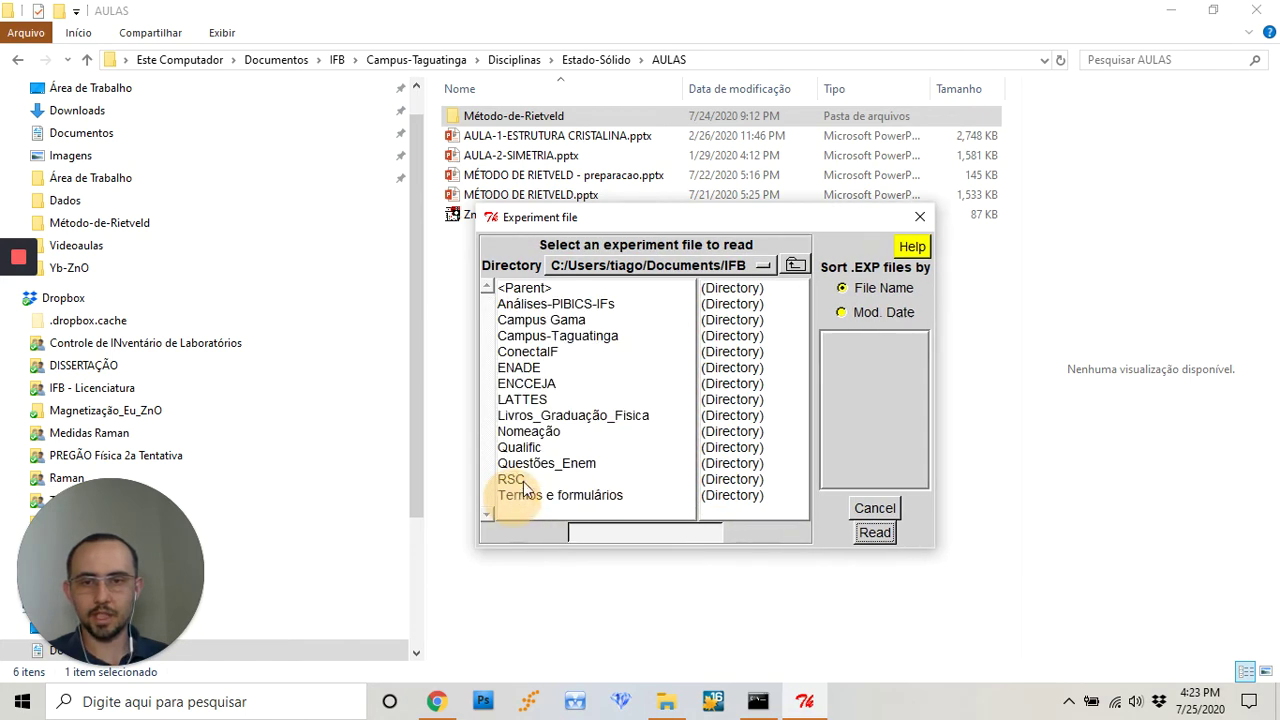
double_click(560, 336)
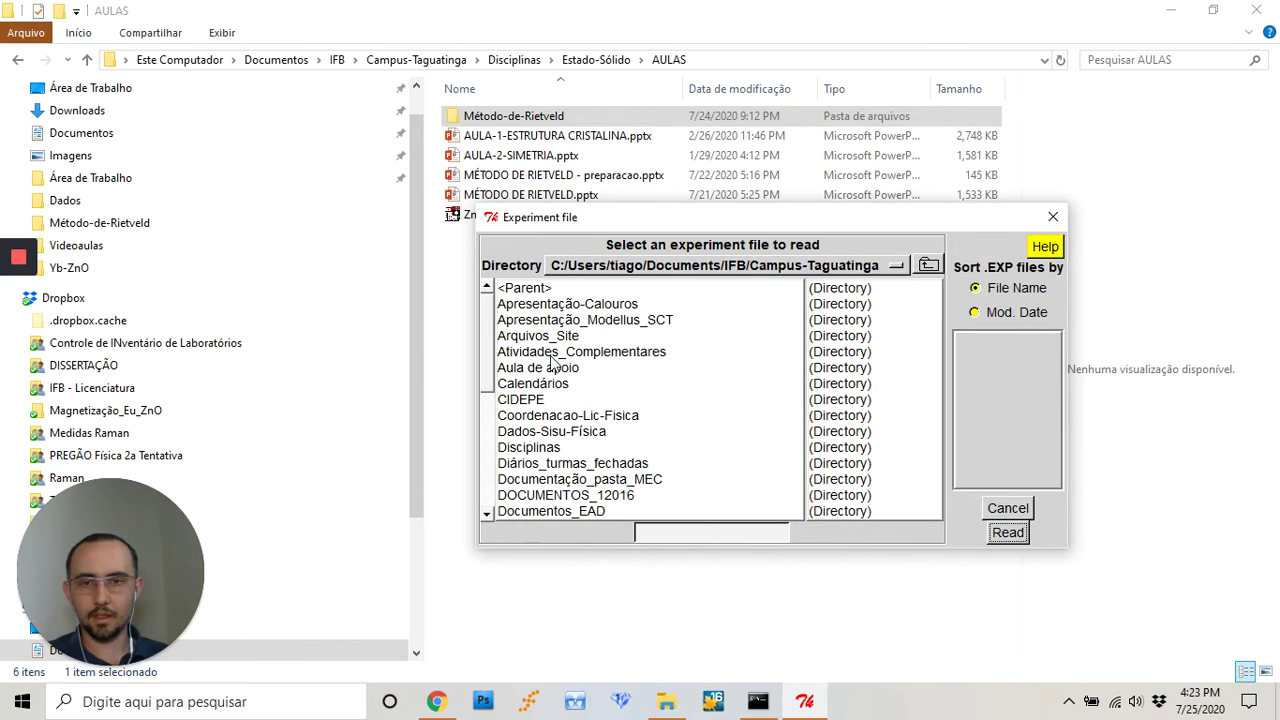
double_click(545, 447)
double_click(576, 366)
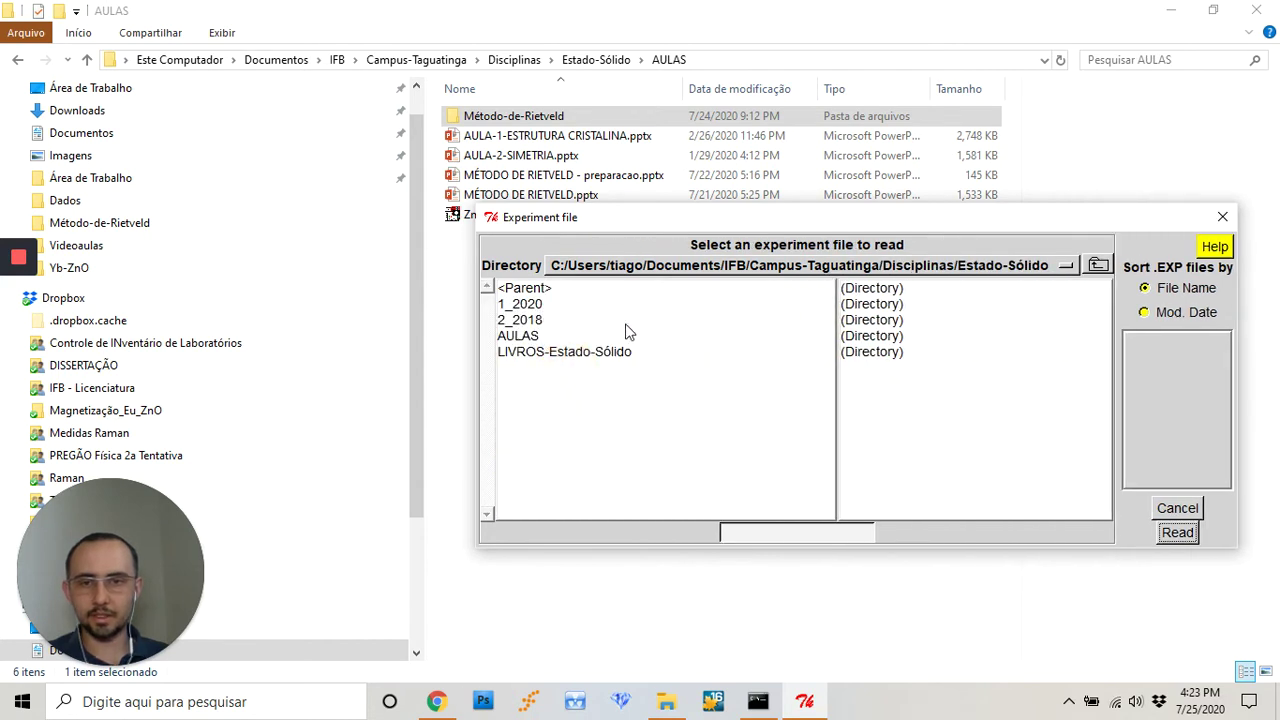
double_click(538, 336)
double_click(543, 305)
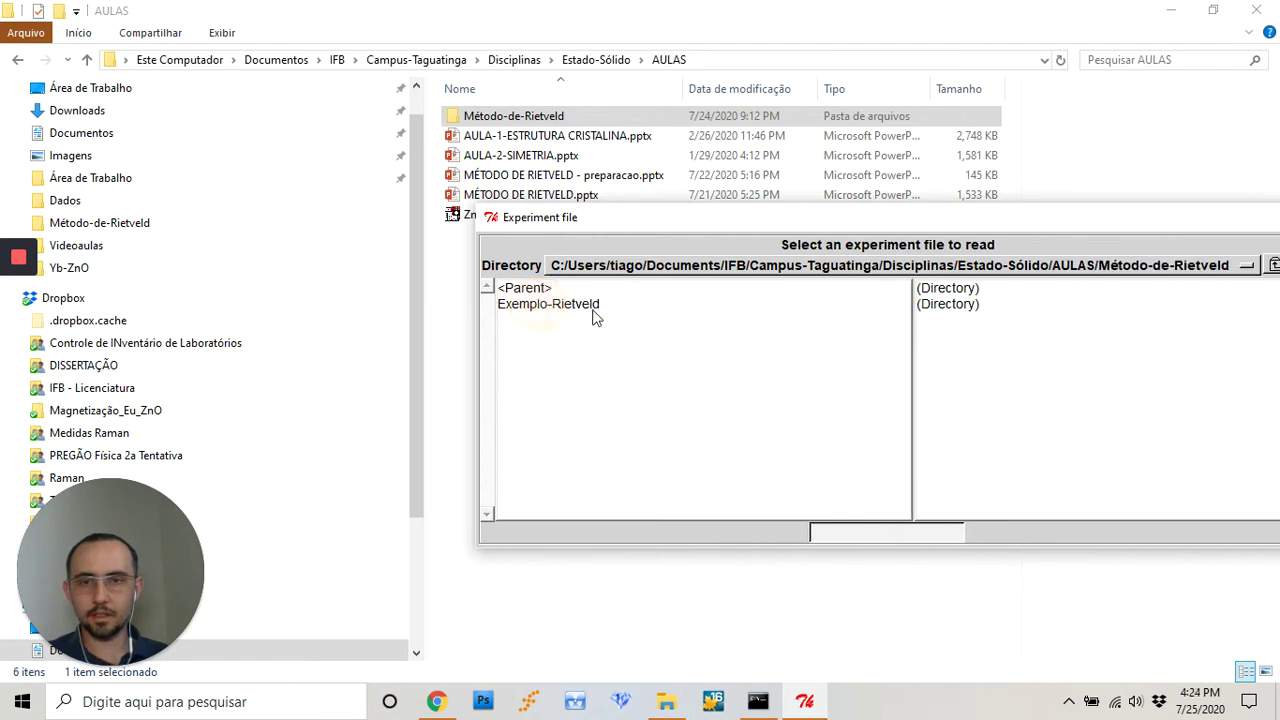
double_click(593, 308)
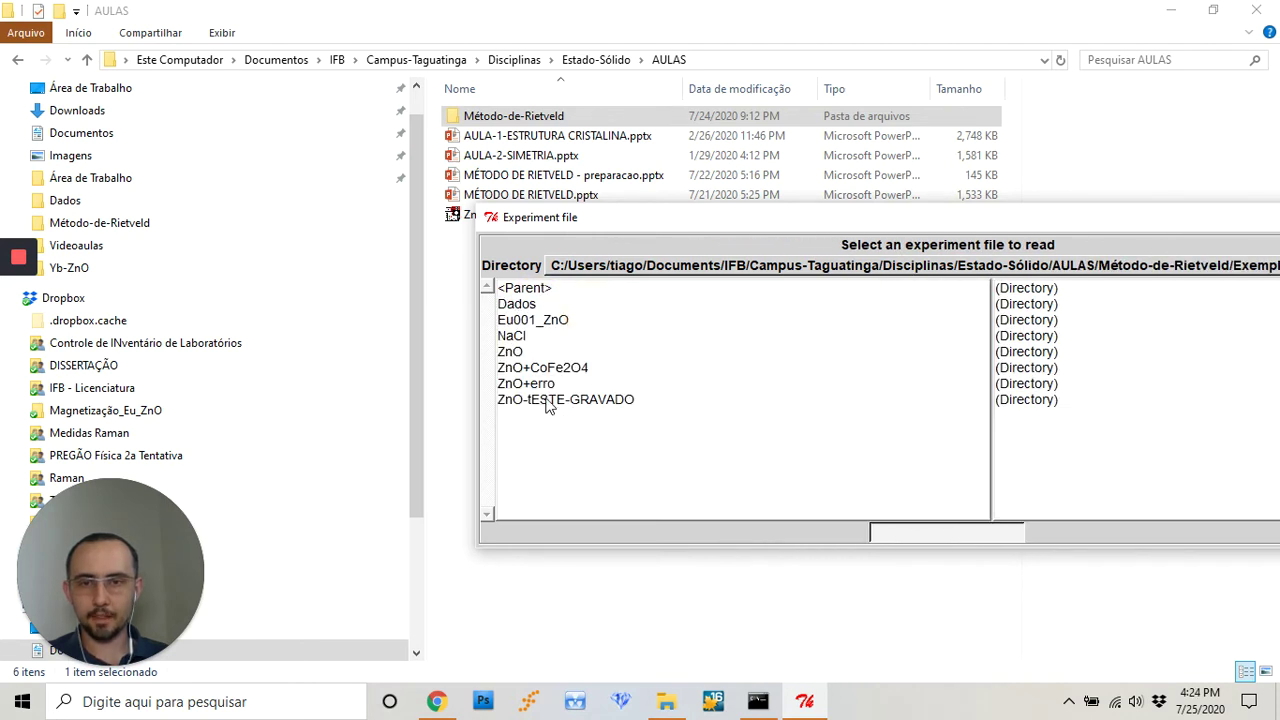
double_click(545, 368)
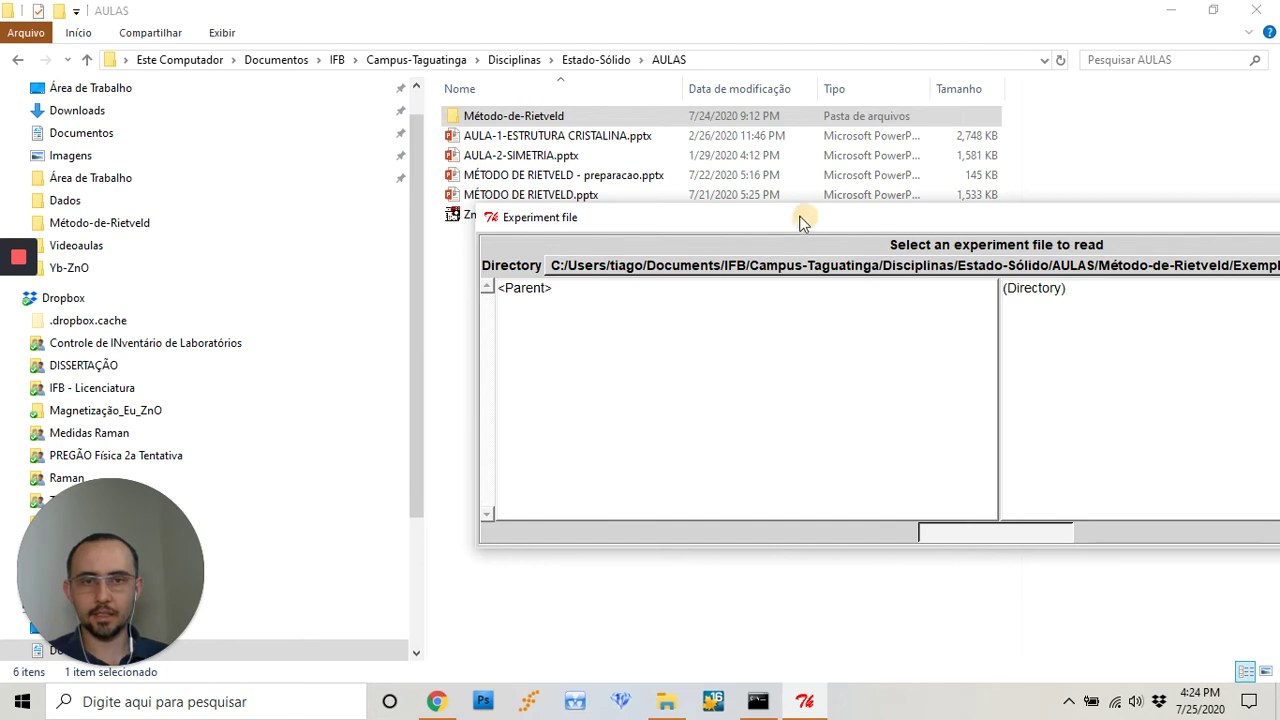
Create a new experiment file named zf in the ZnO+CoFe2O4 folder and give it the title "zf".
left_click_drag(800, 220, 669, 196)
left_click(849, 507)
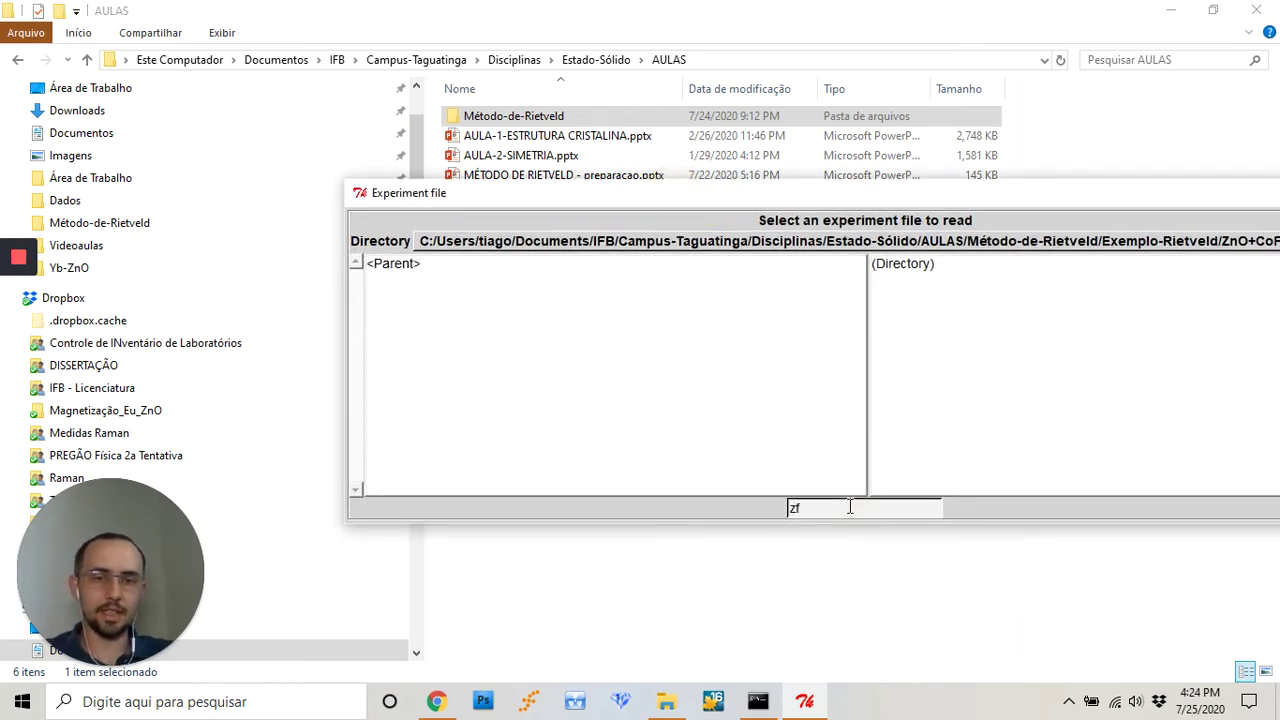
key("Return")
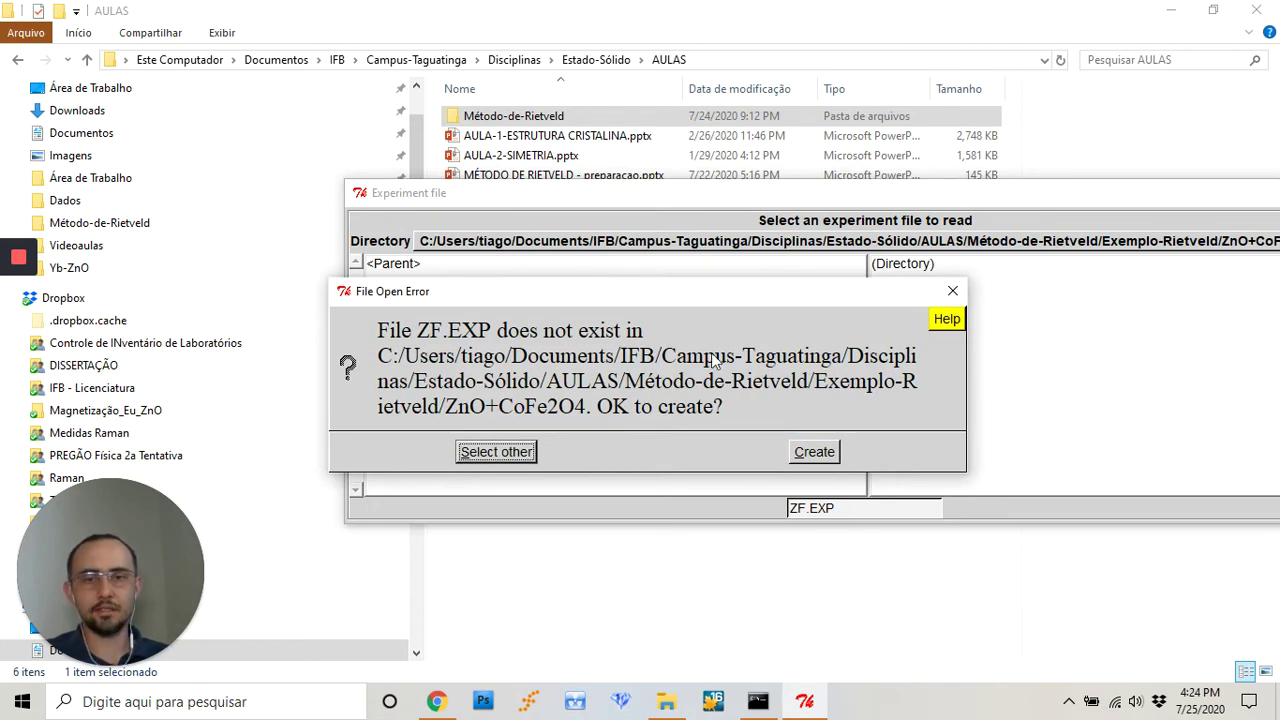
left_click(806, 454)
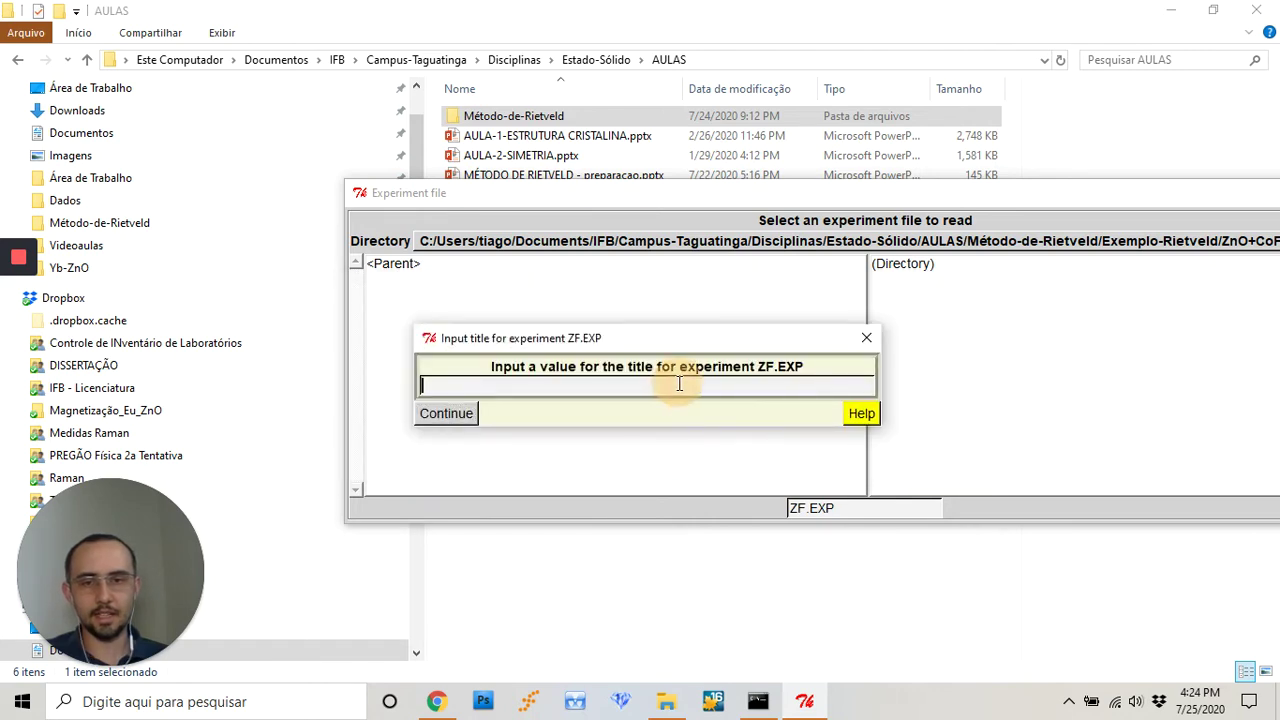
type("zf")
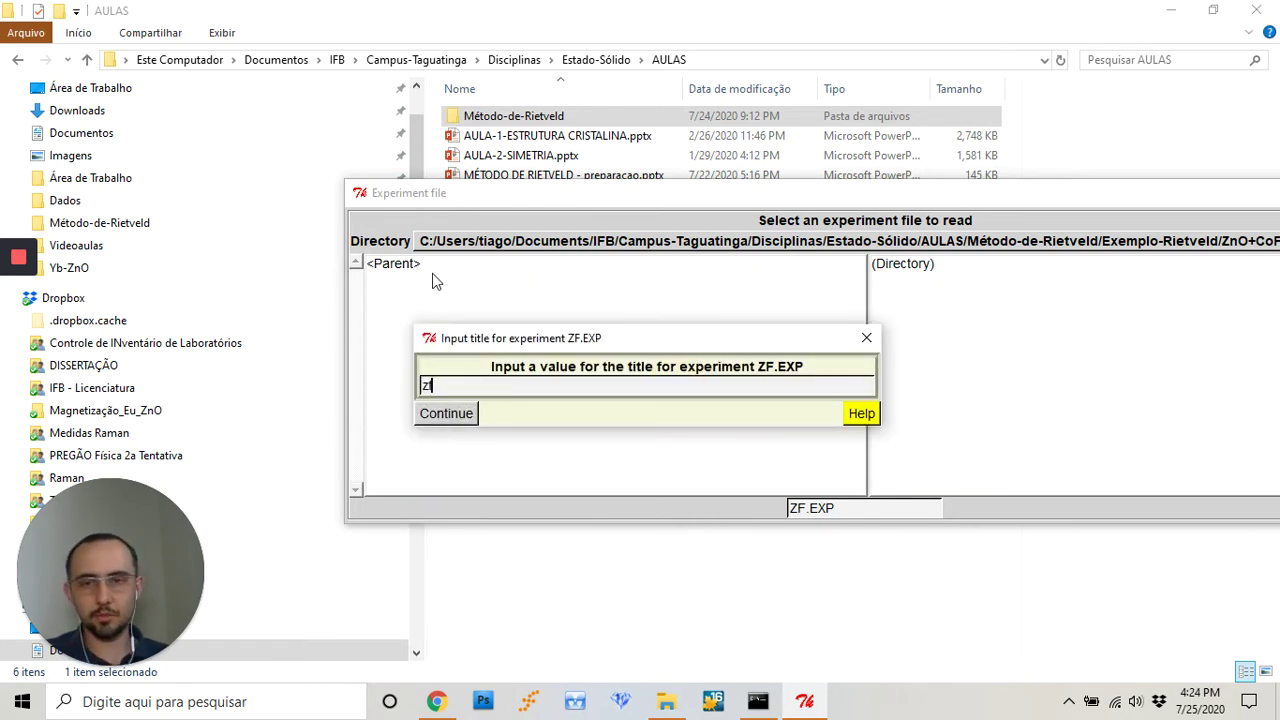
left_click(452, 415)
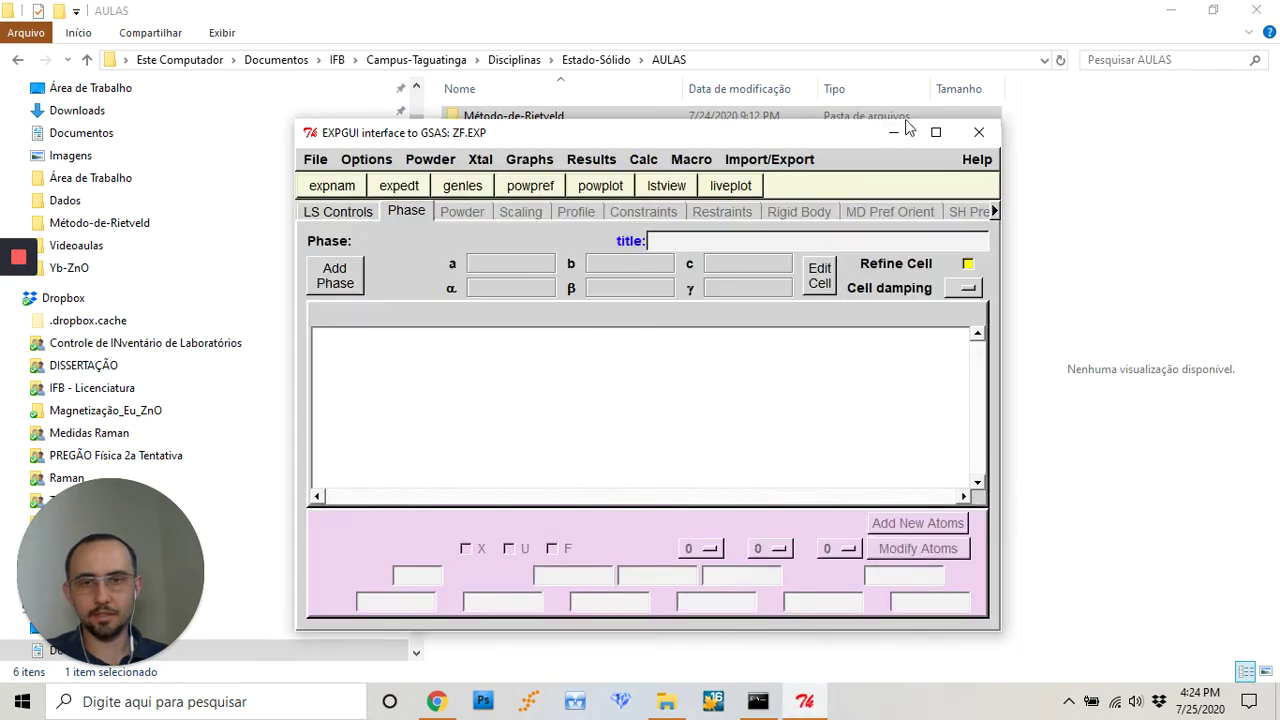
Start adding the first phase and import its cell and space group from the crystallographic information file ZnO.cif.
left_click_drag(826, 137, 836, 96)
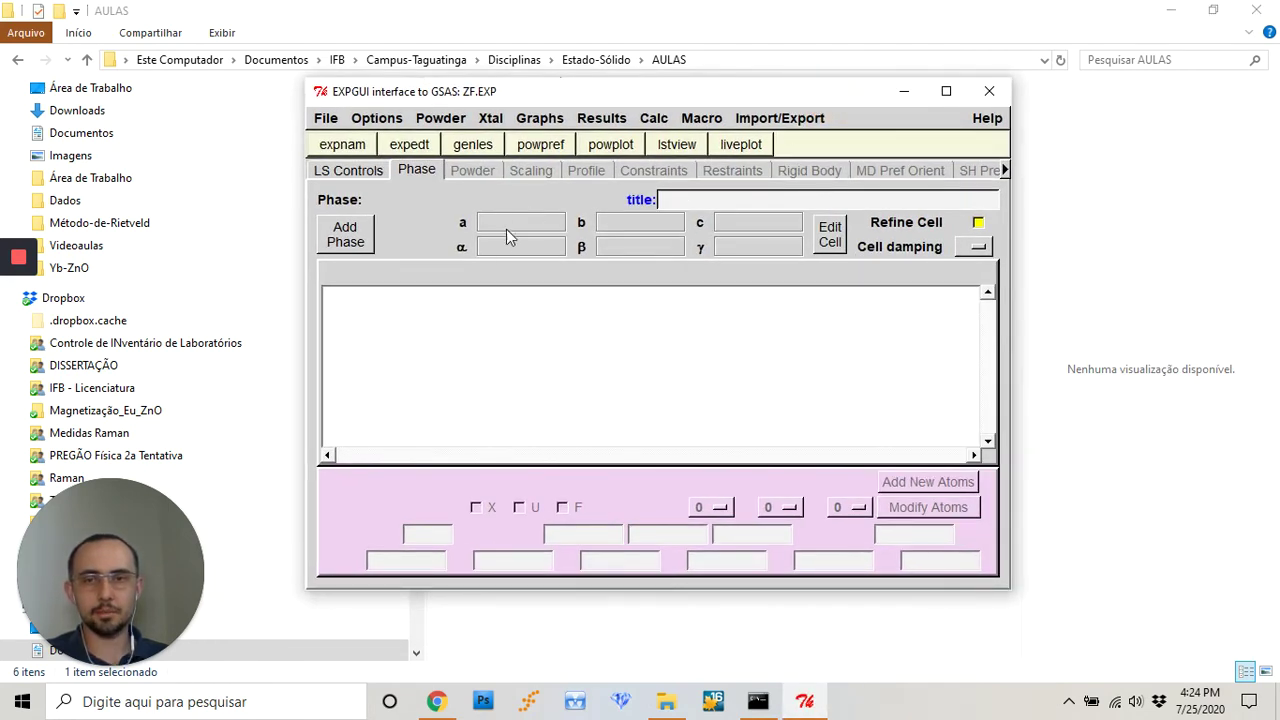
left_click(352, 240)
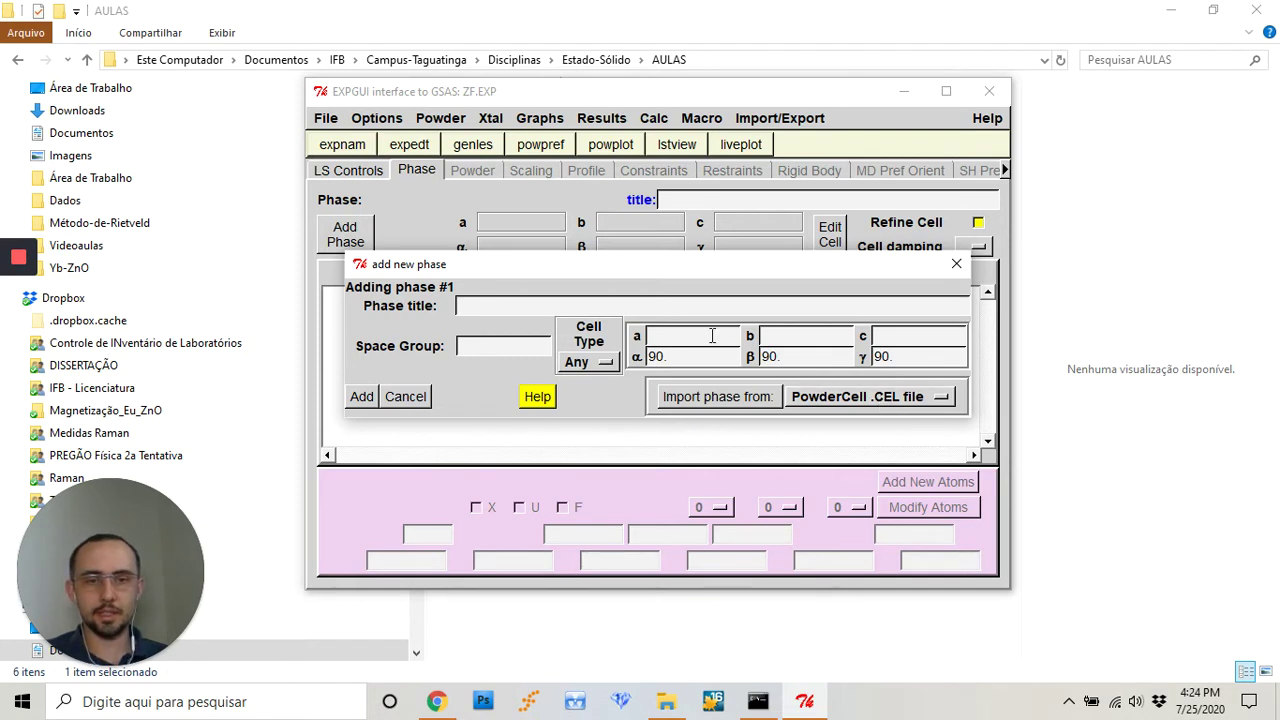
left_click(463, 343)
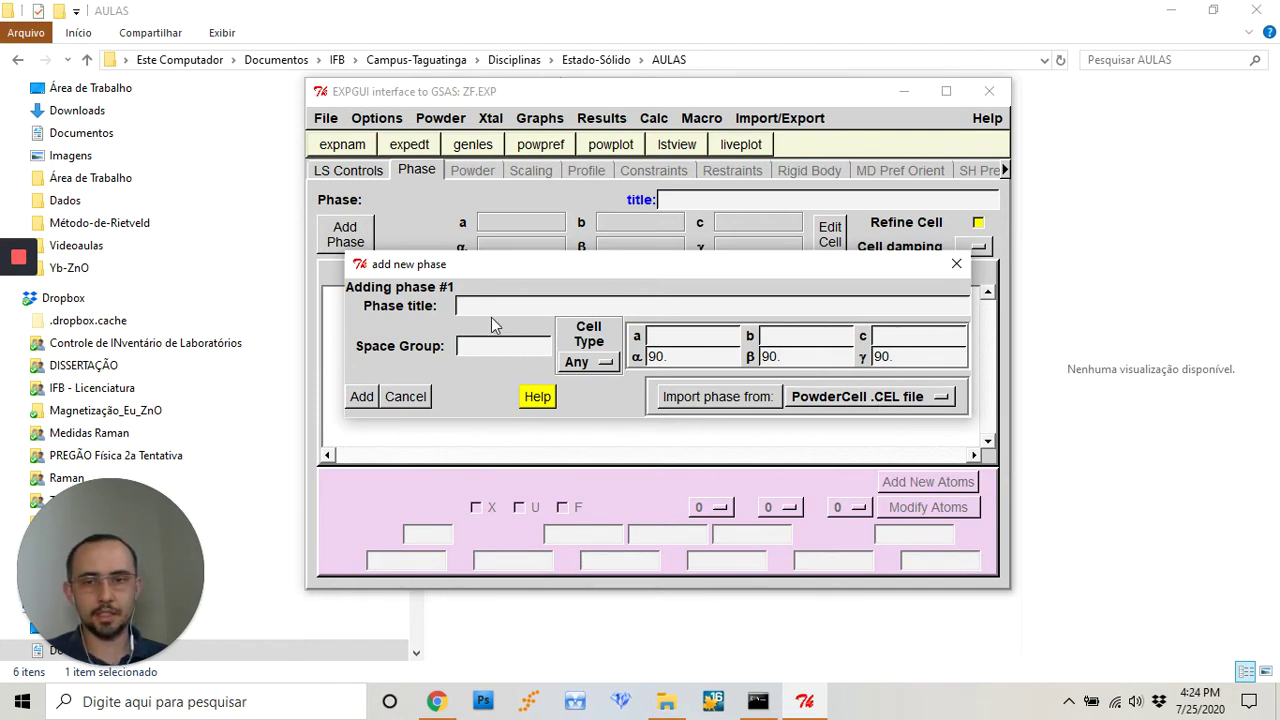
type("asd")
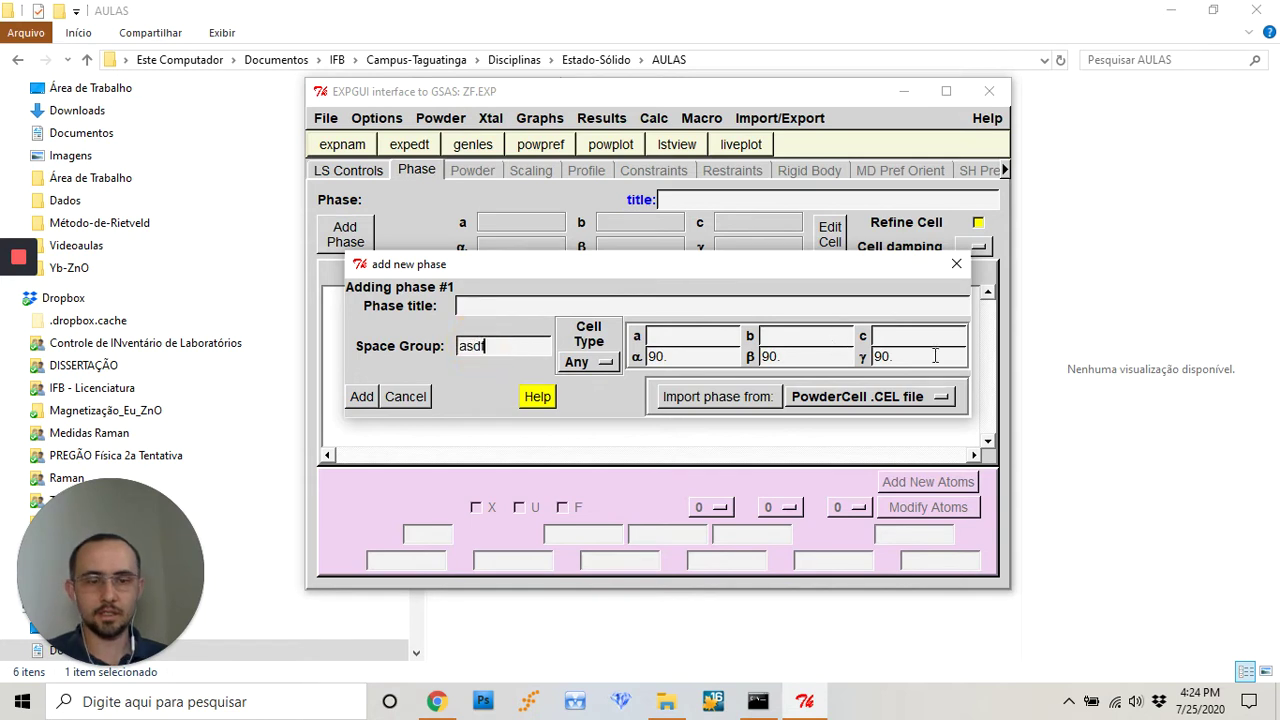
left_click(885, 397)
left_click(882, 413)
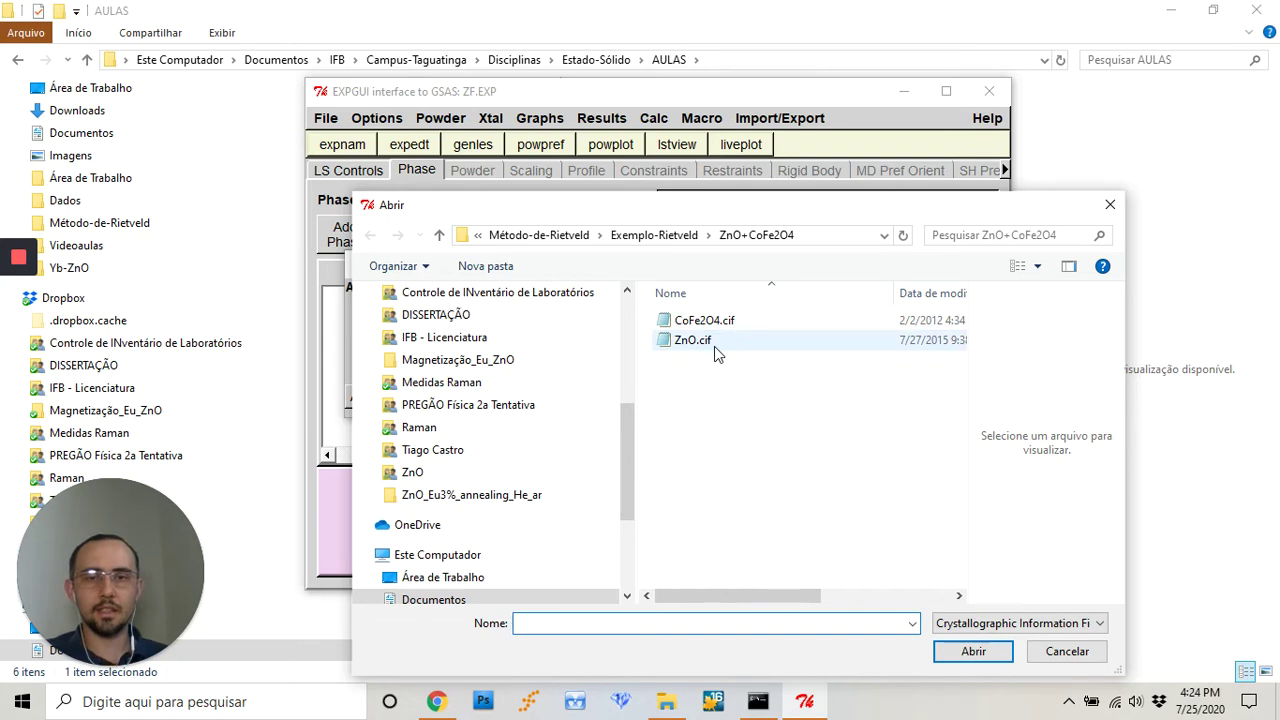
double_click(714, 346)
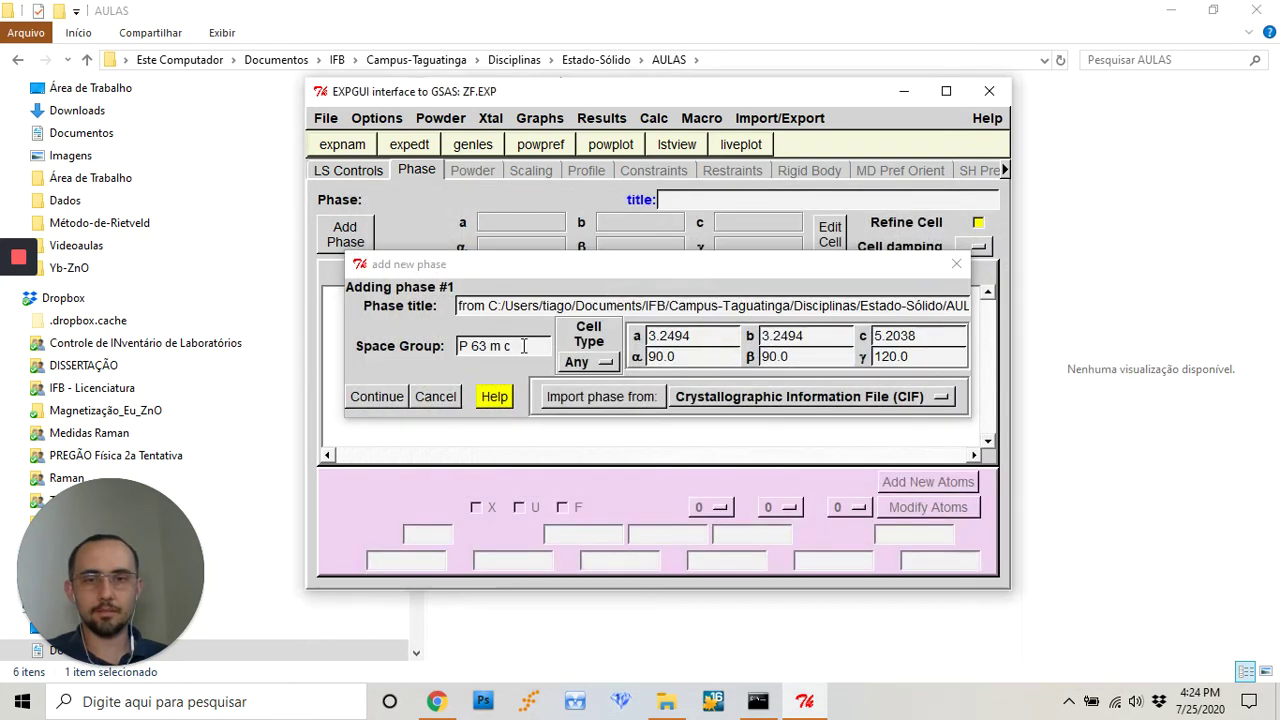
Set the ZnO phase's c cell parameter to 5.208, then accept the phase and its P 63 m c symmetry operators.
left_click(904, 335)
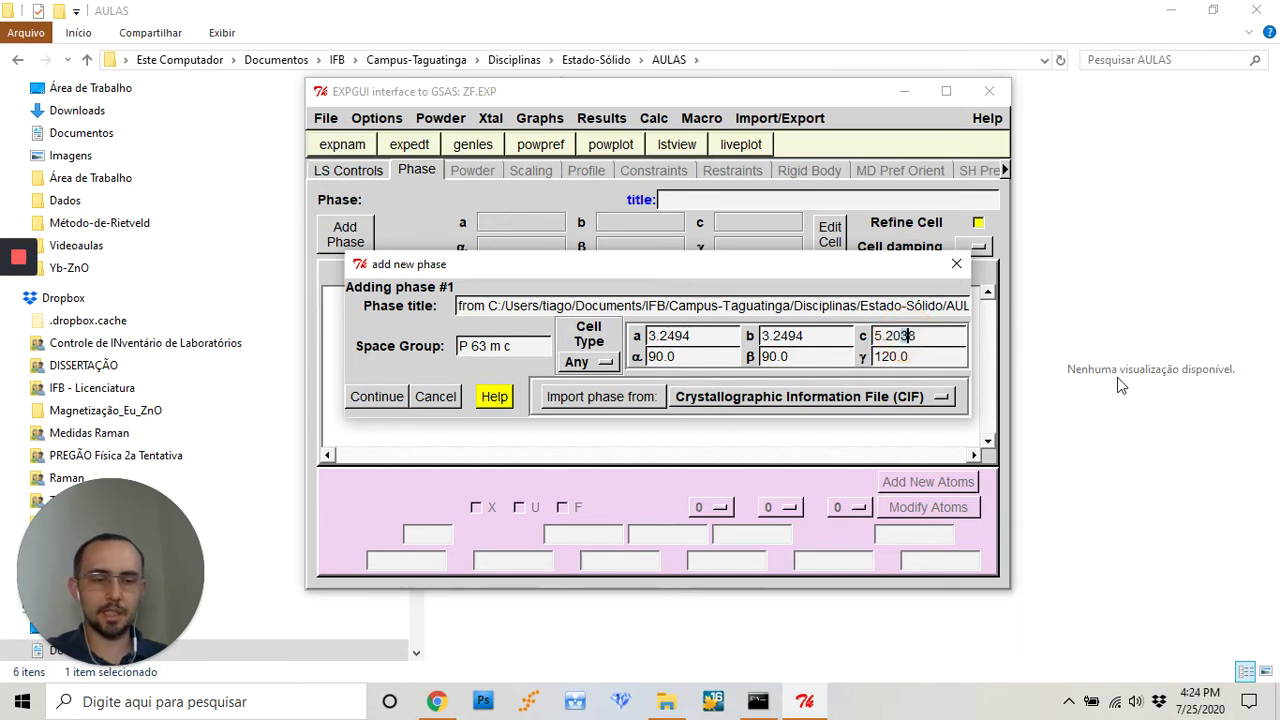
key("BackSpace")
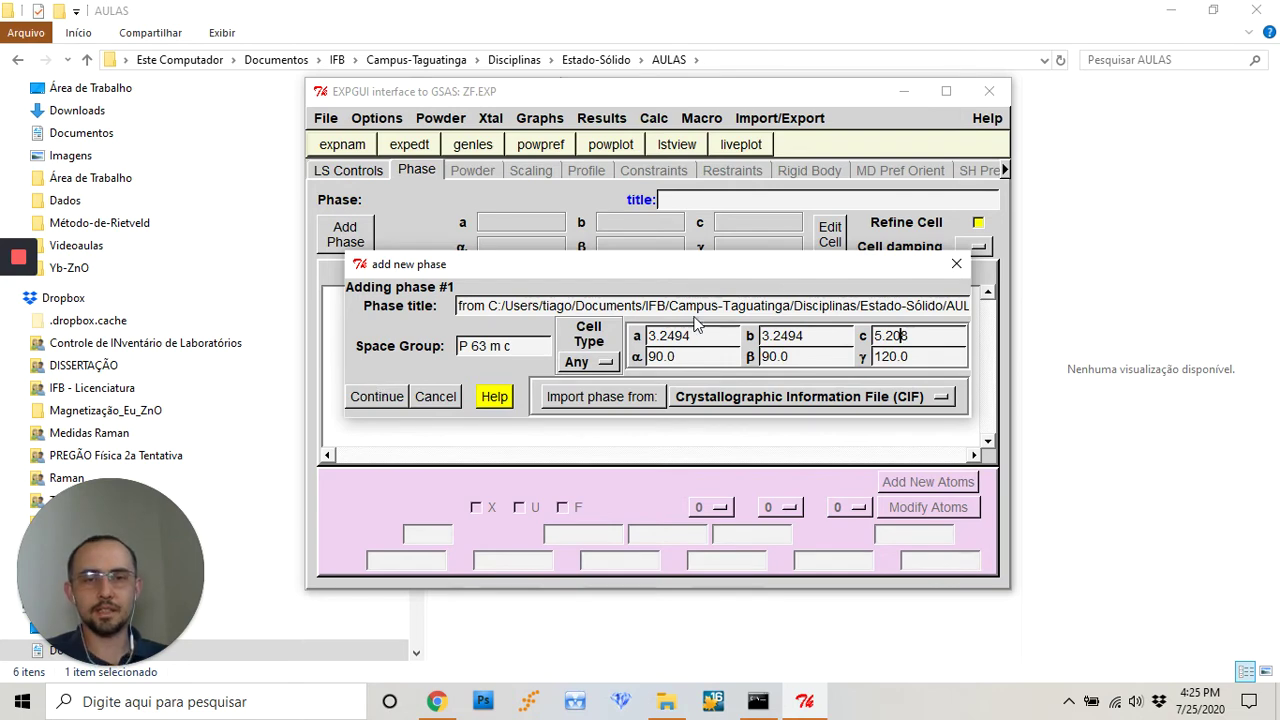
left_click(392, 405)
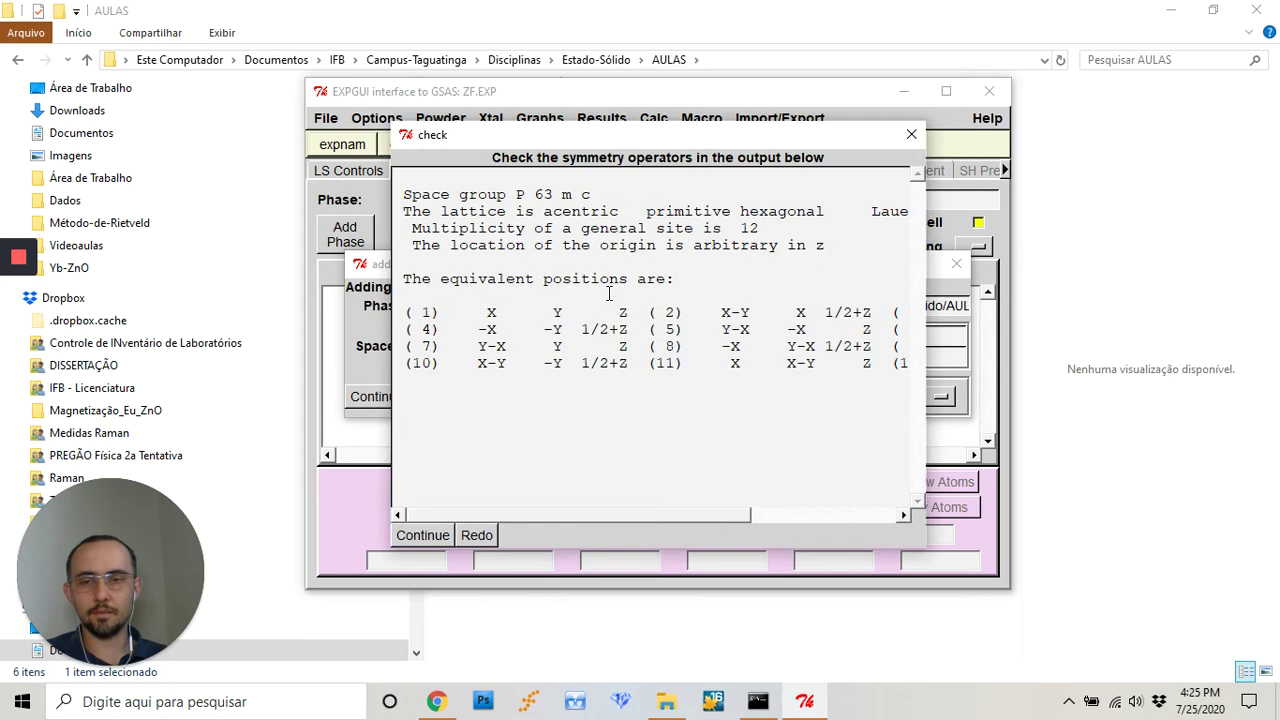
left_click(425, 535)
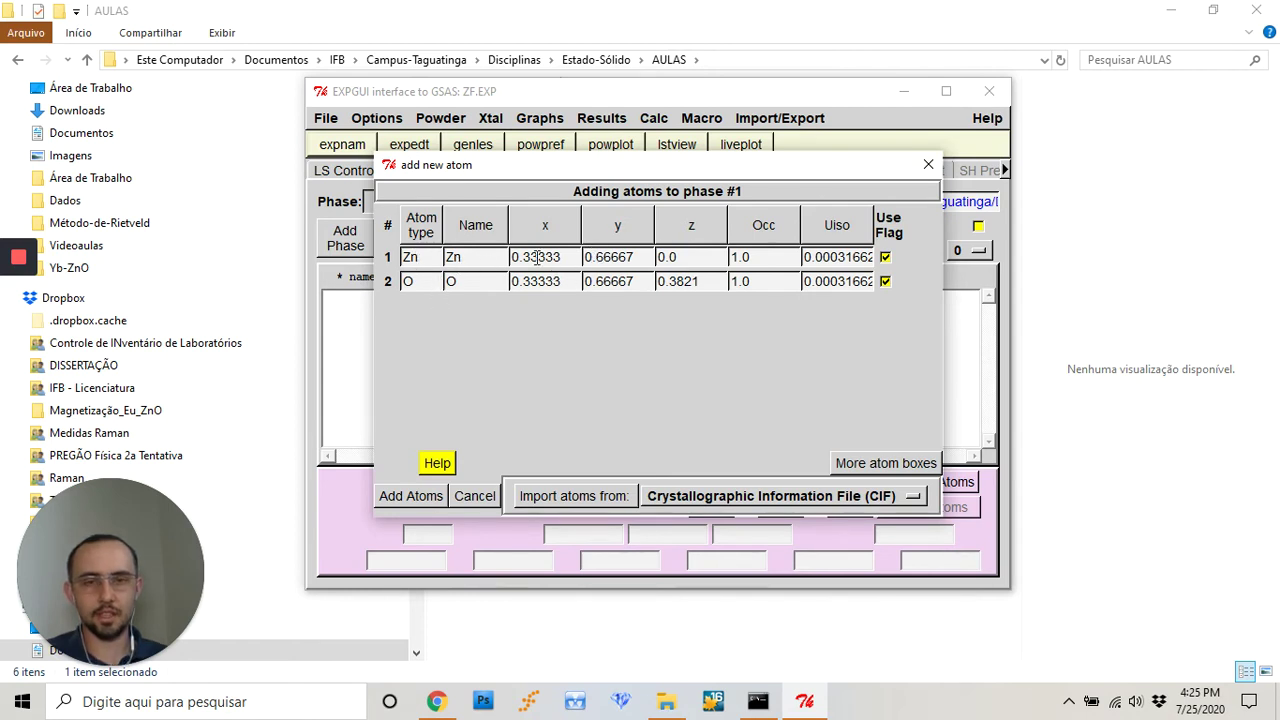
Set Uiso to about 0.03166 for both the Zn and O atoms and add them to phase 1.
double_click(850, 257)
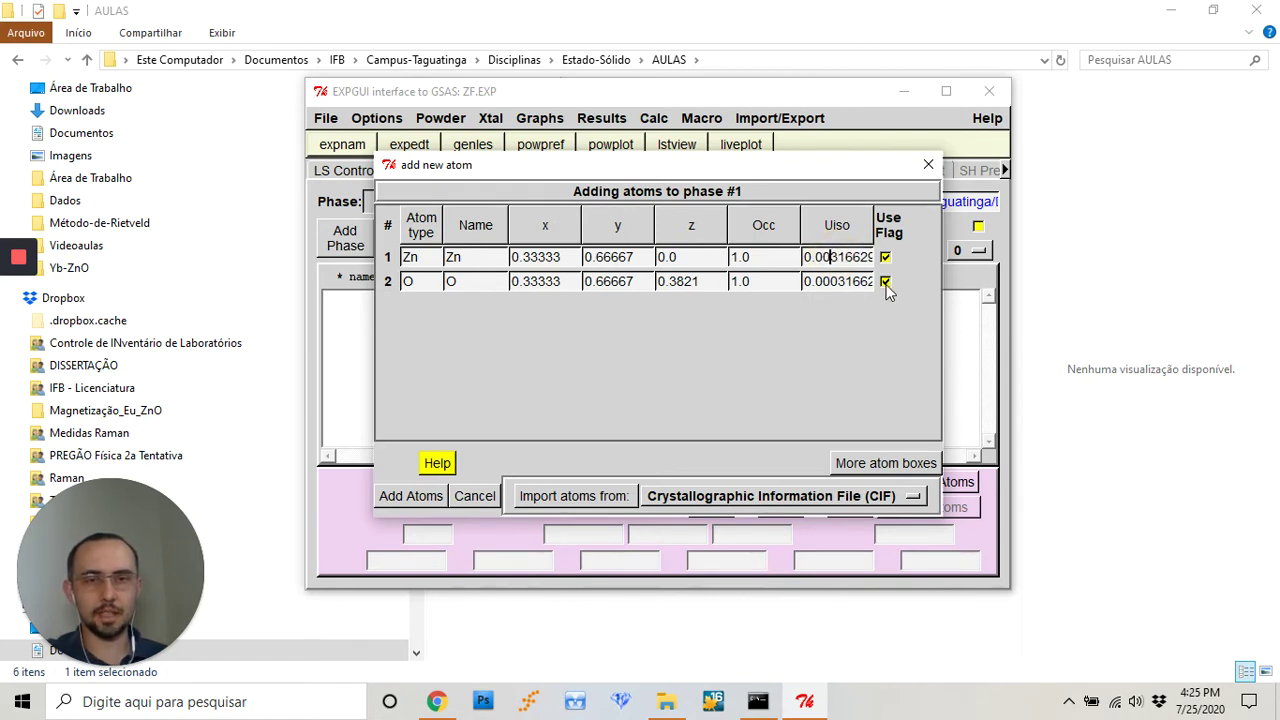
left_click(841, 288)
key("BackSpace")
key("BackSpace")
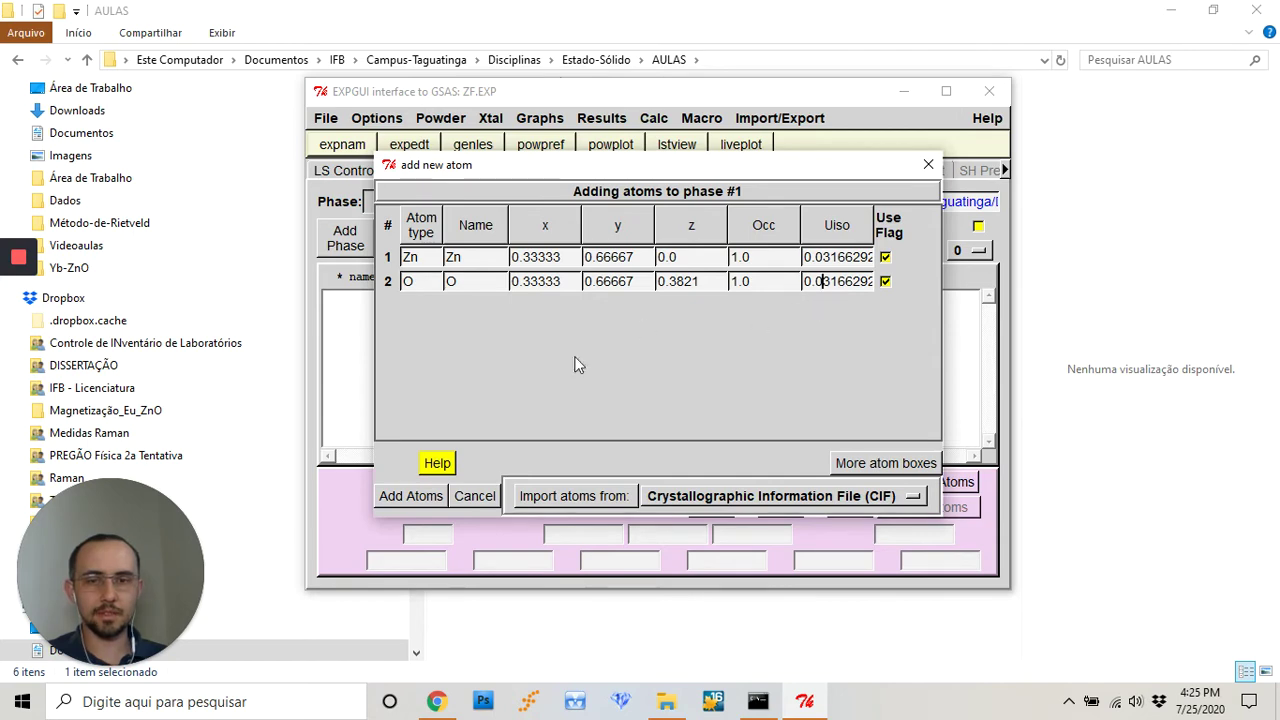
left_click(420, 496)
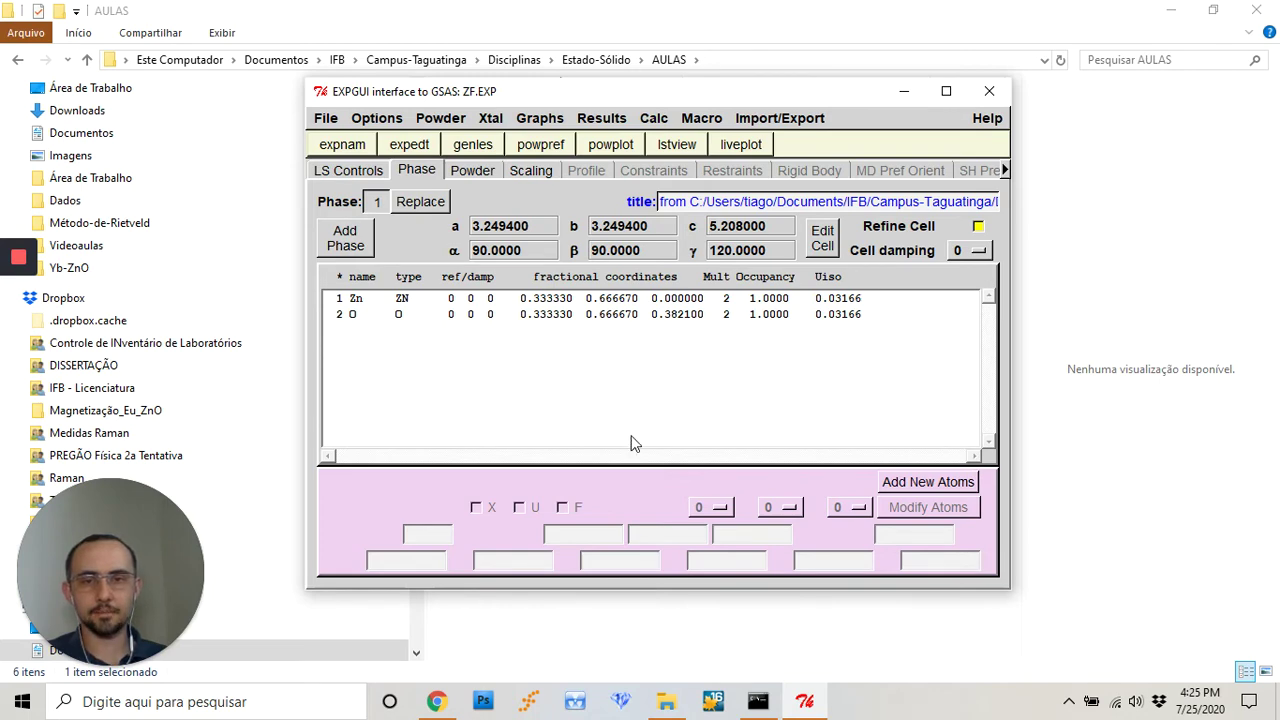
Start adding a second phase and import its cell and space group from the crystallographic information file CoFe2O4.cif.
left_click(350, 240)
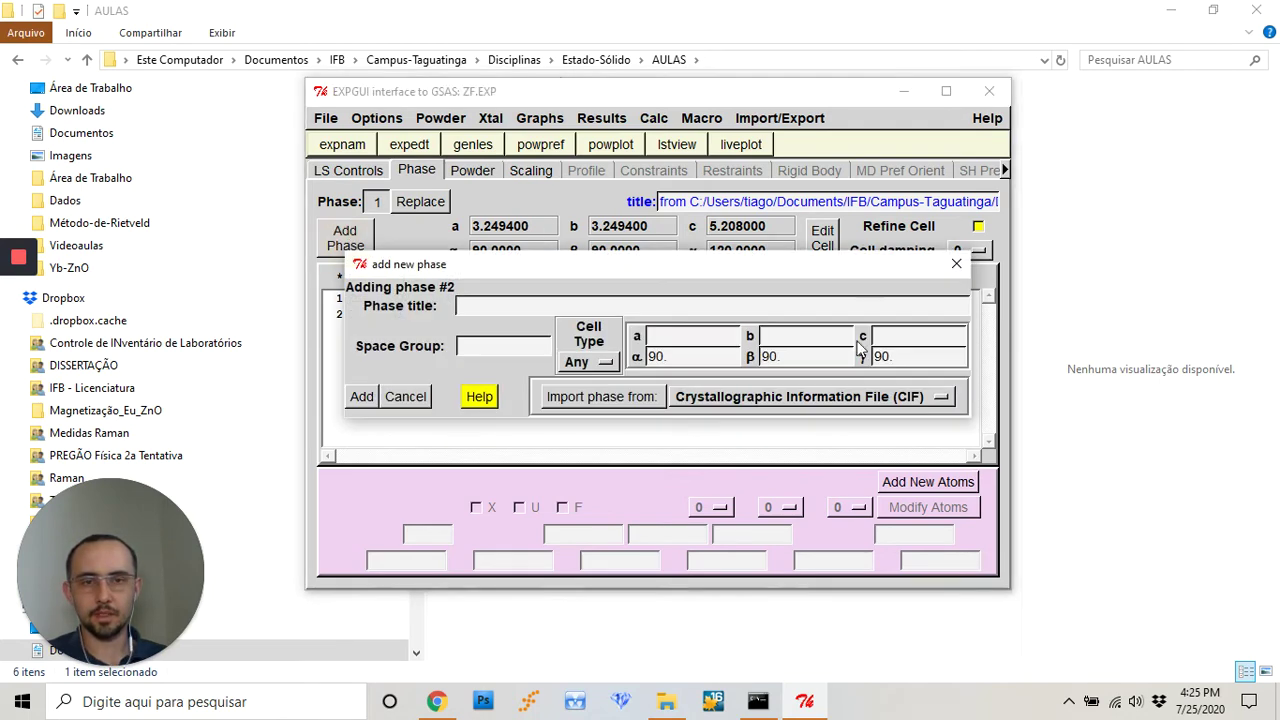
left_click(862, 402)
left_click(863, 405)
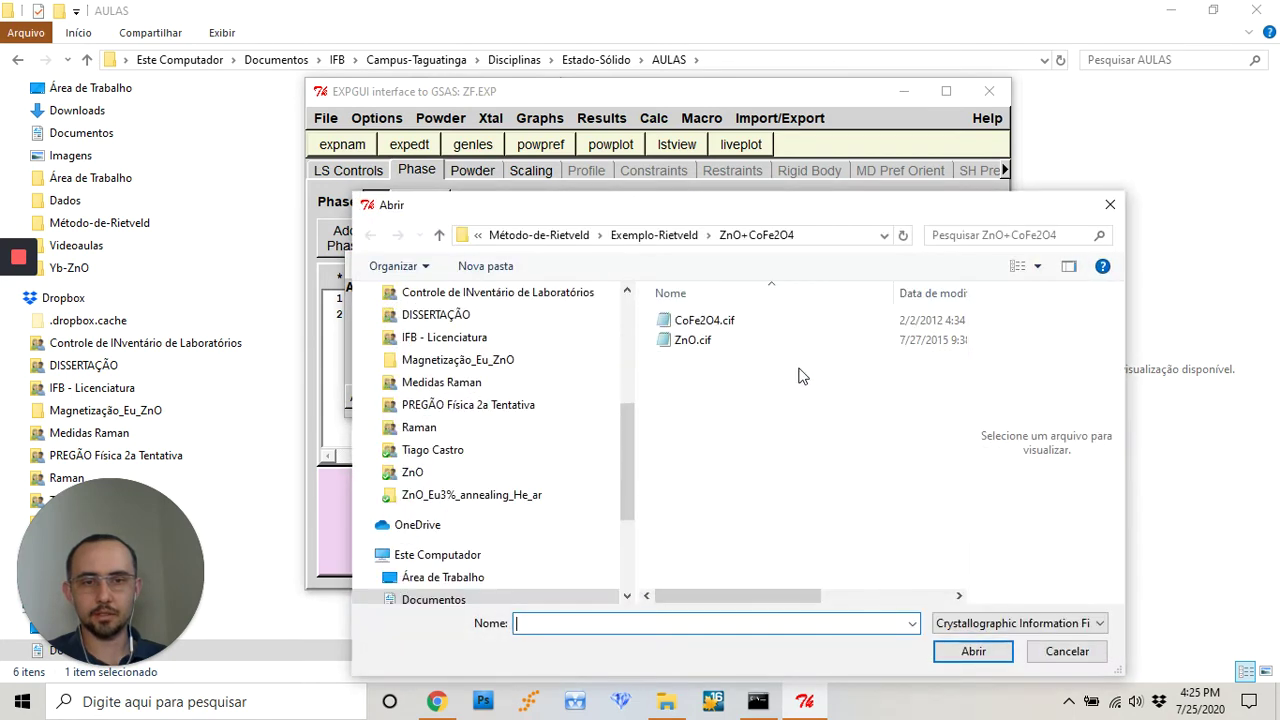
left_click(730, 320)
double_click(730, 320)
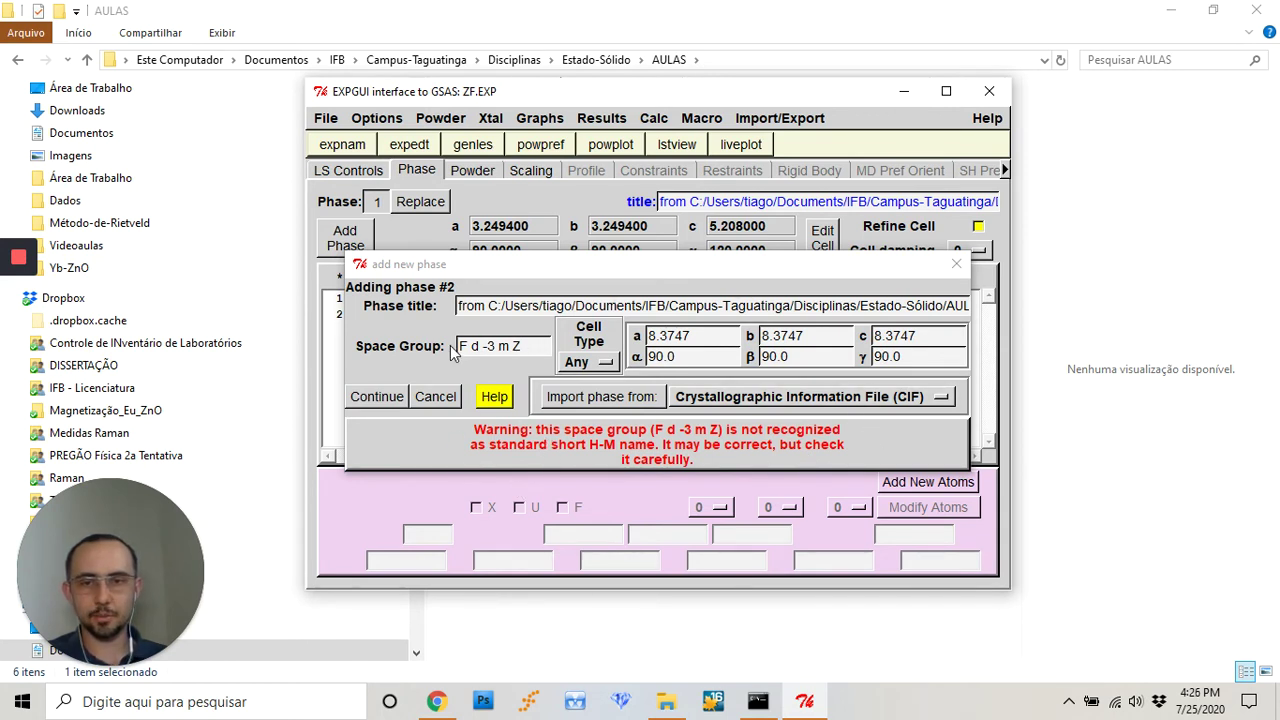
Correct the second phase's space group to F d -3 m, then accept its symmetry operators and the origin-setting note.
left_click(536, 346)
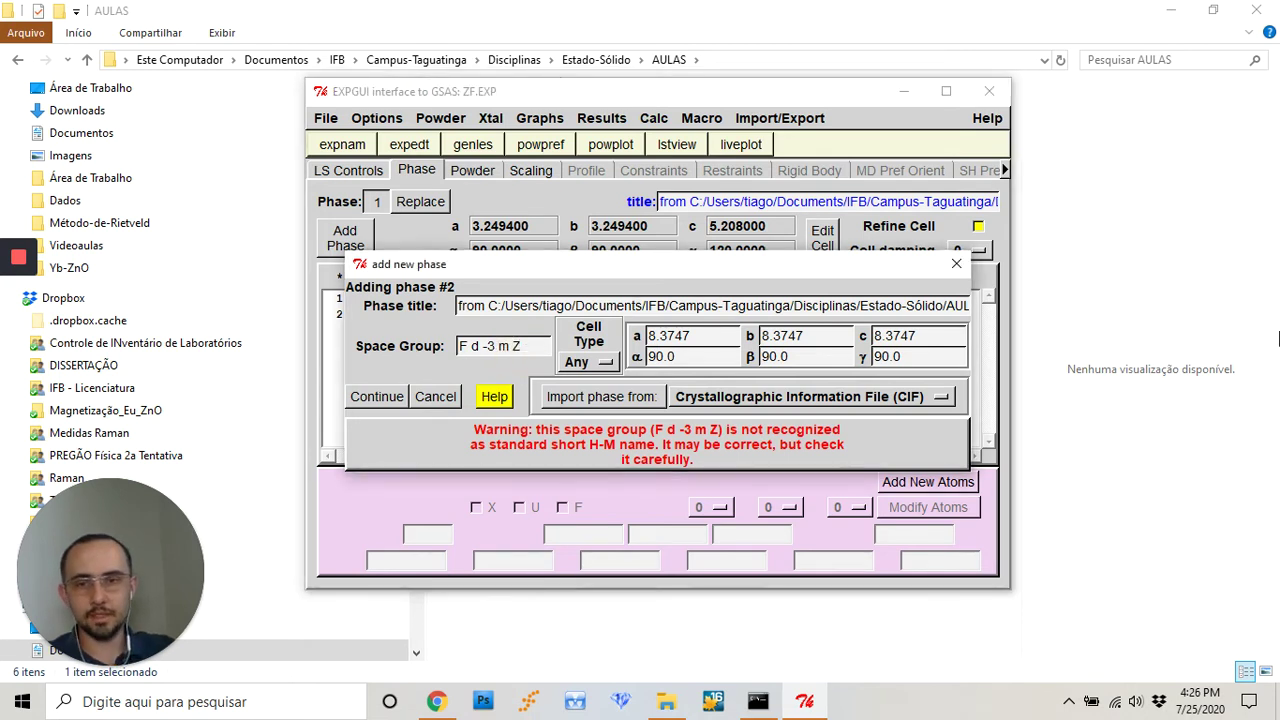
key("BackSpace")
key("BackSpace")
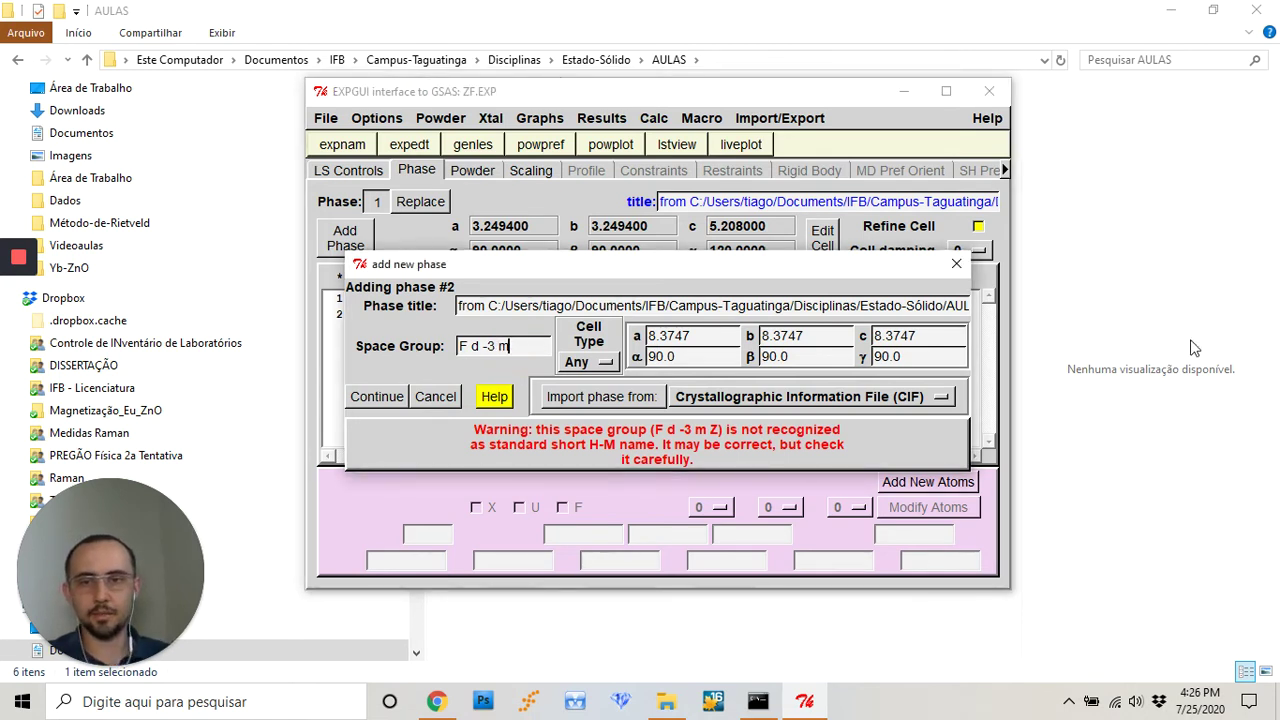
left_click(383, 397)
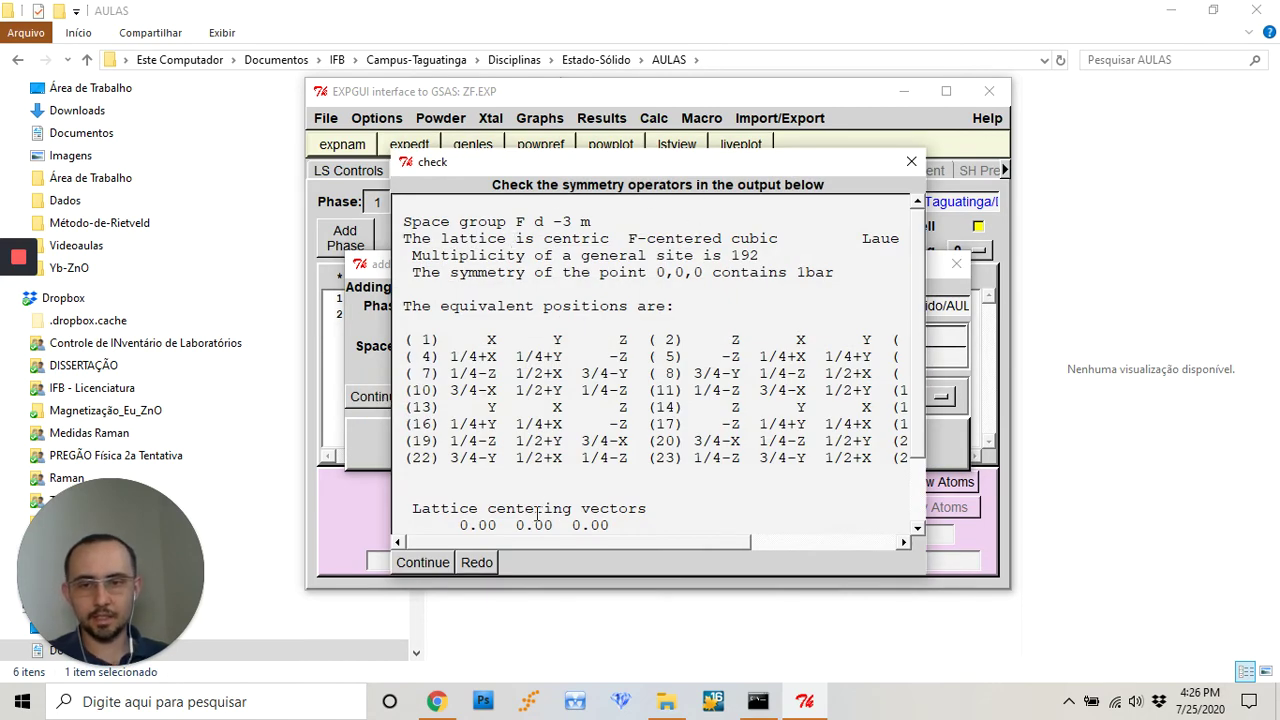
left_click(423, 566)
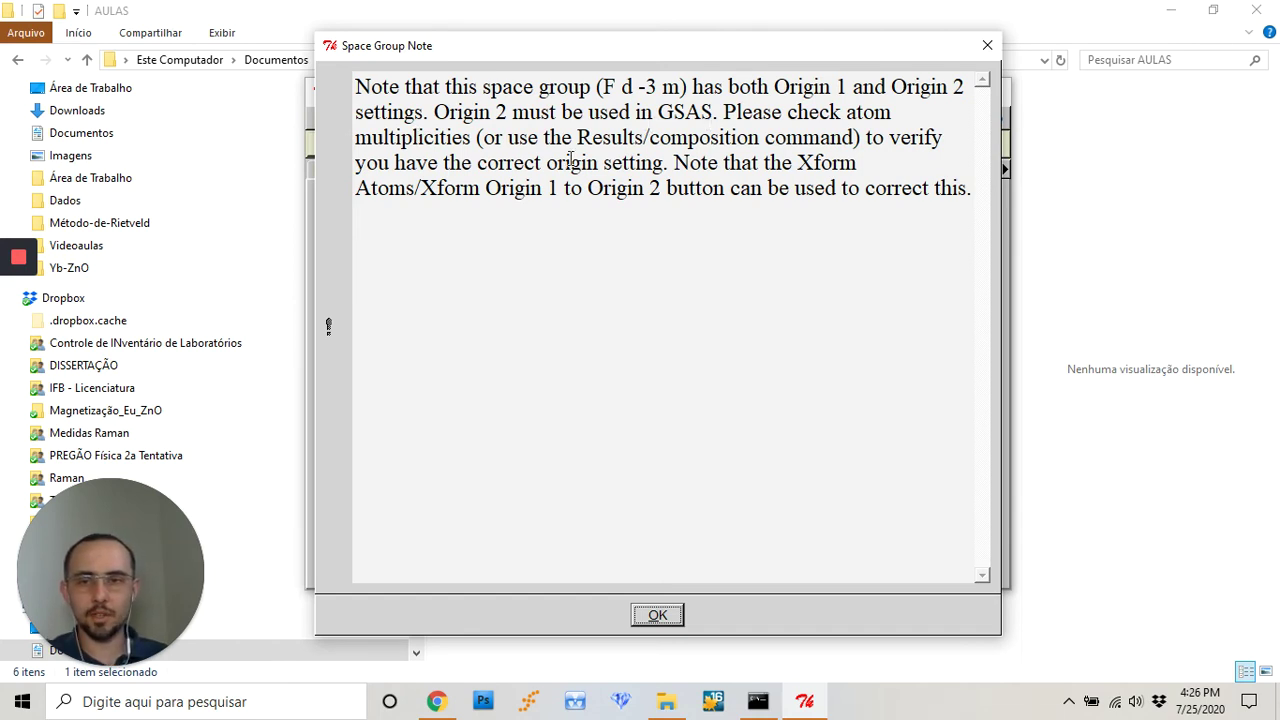
left_click(657, 615)
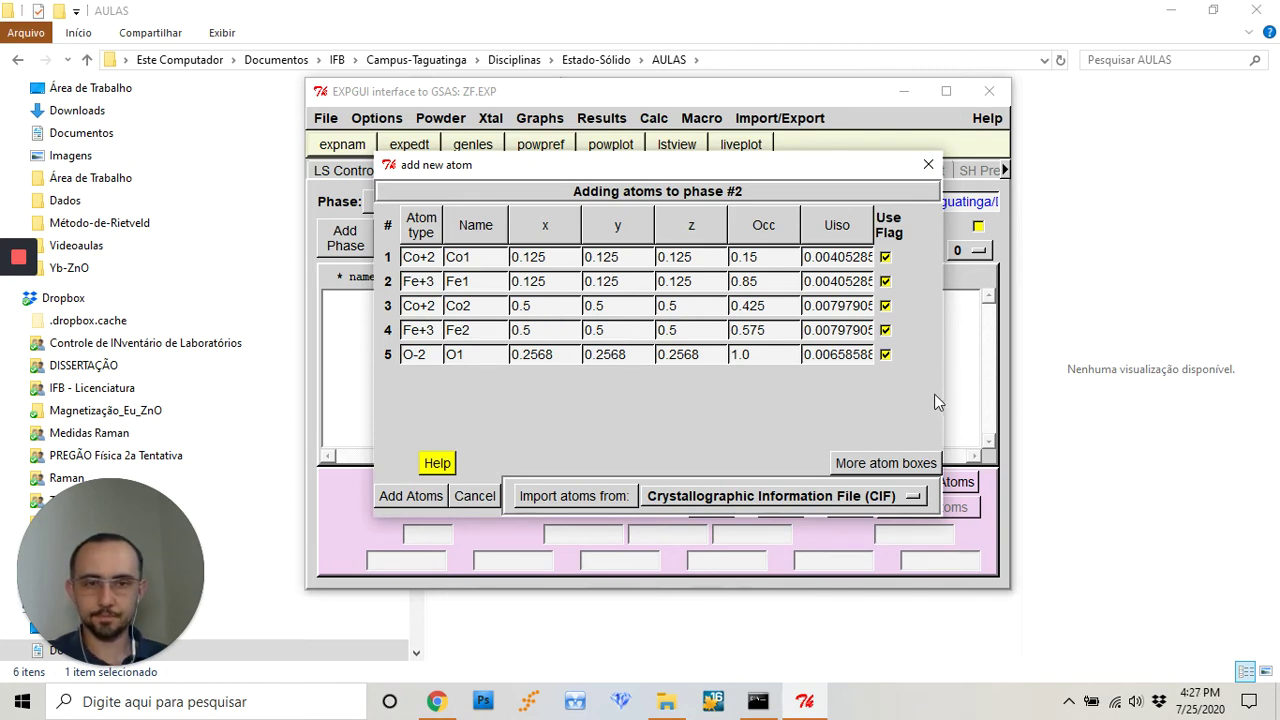
left_click(832, 259)
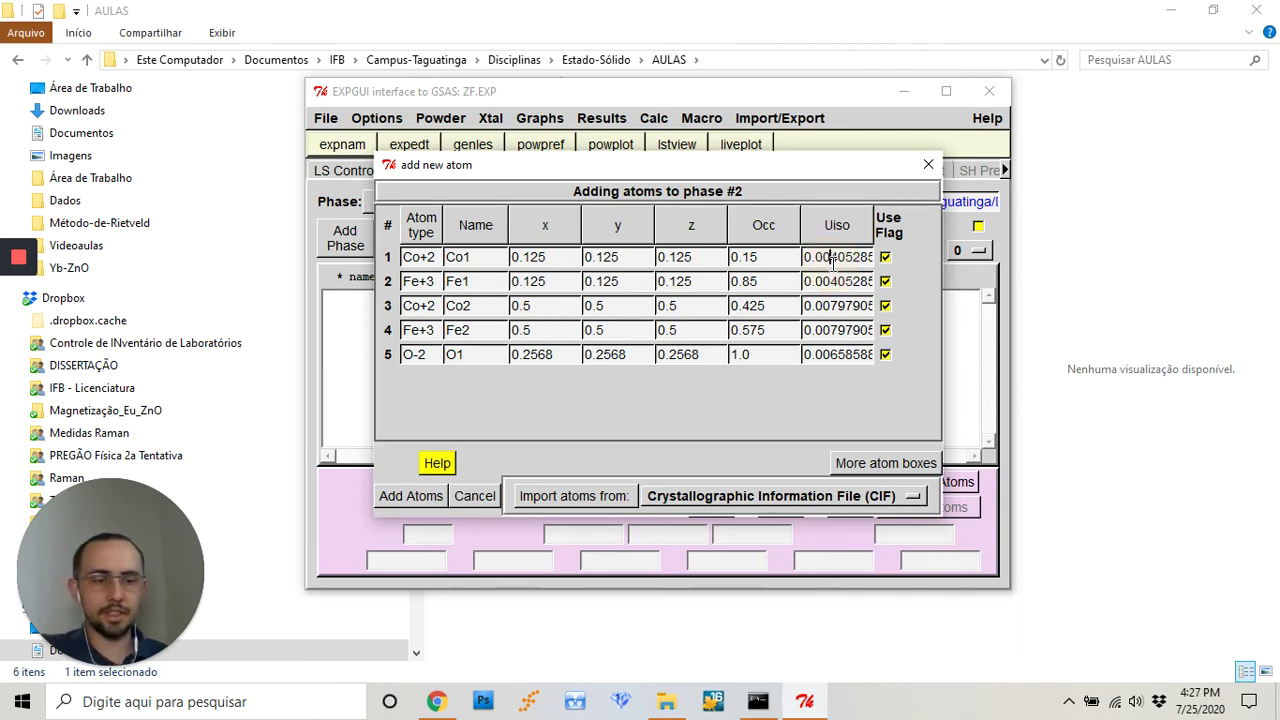
key("Delete")
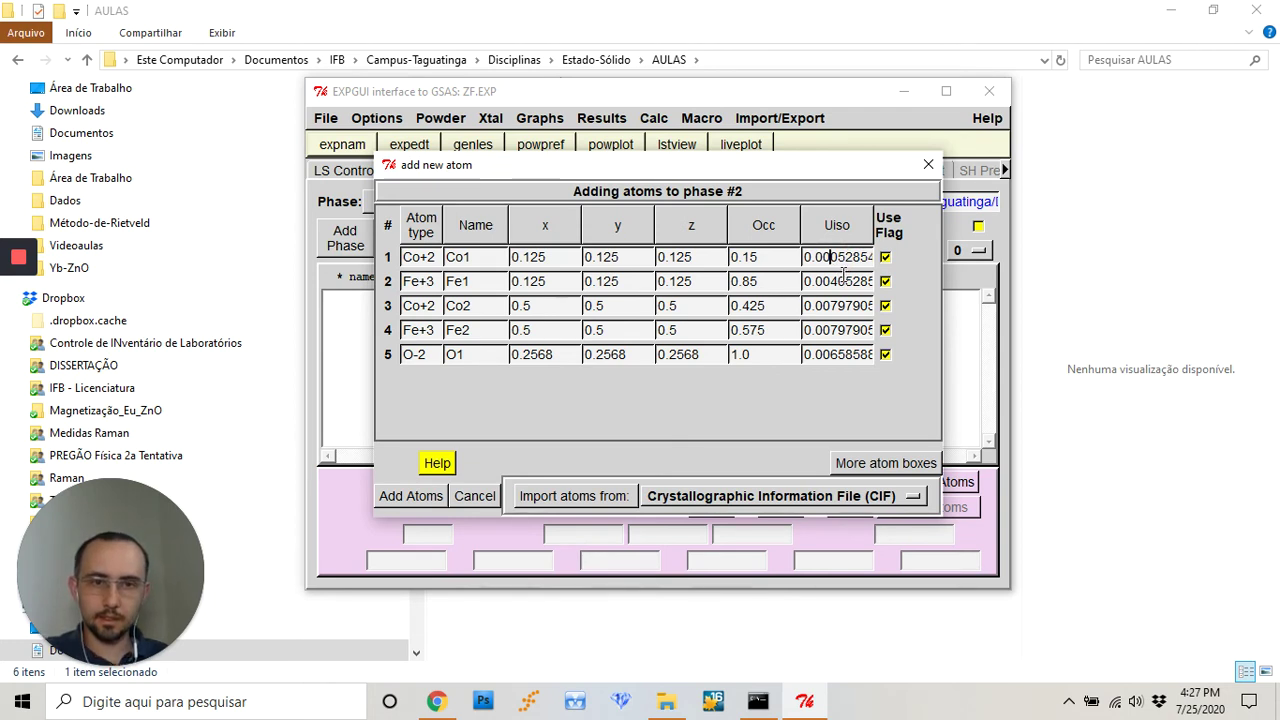
type("4")
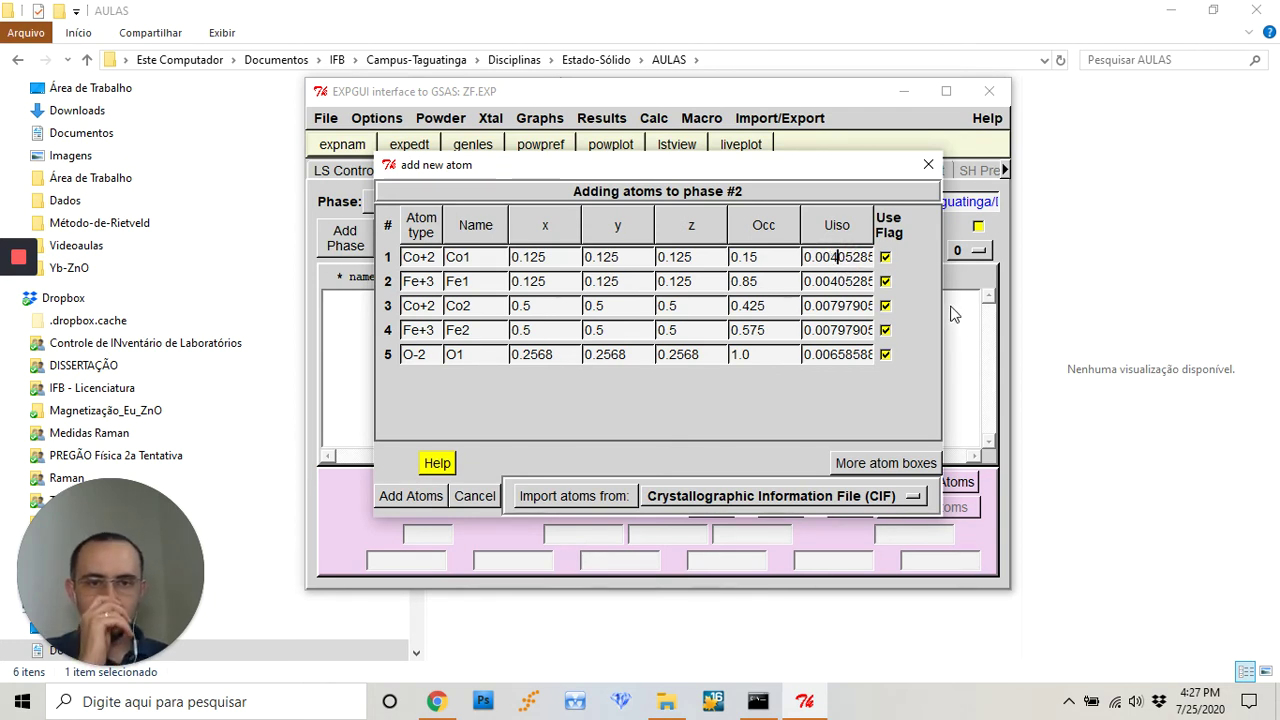
double_click(847, 259)
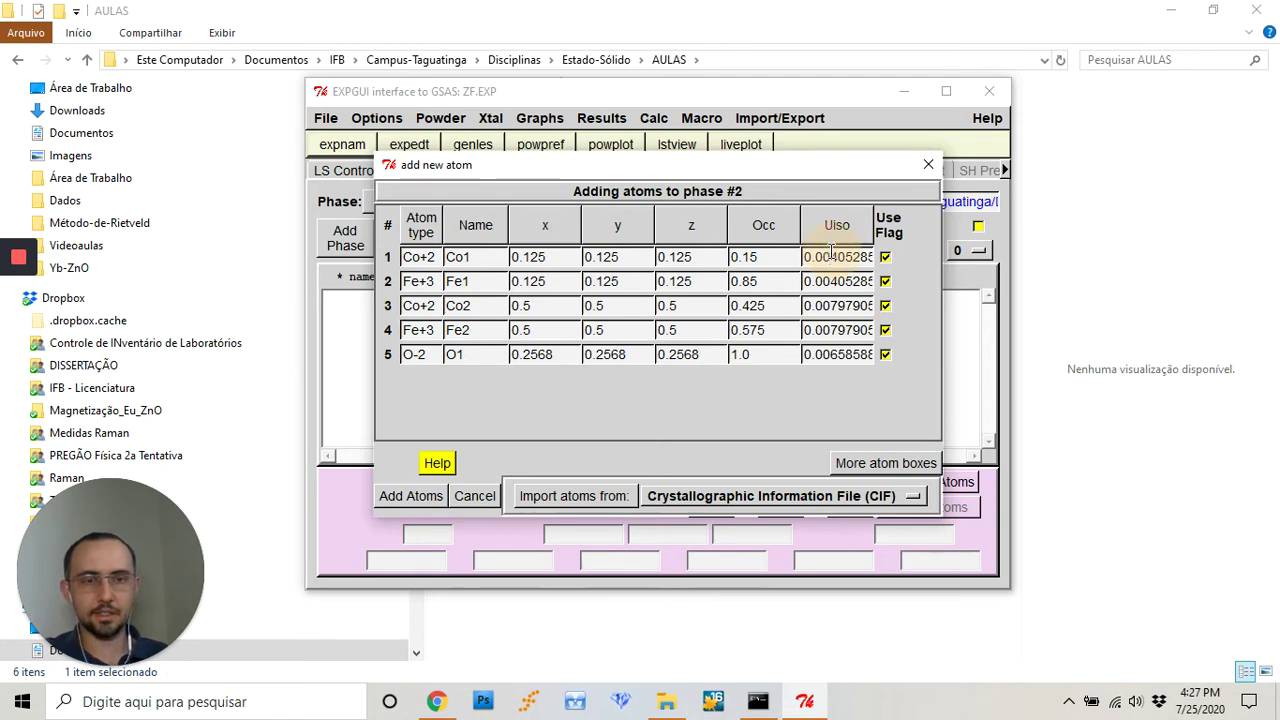
Set the second phase's Uiso values to about 0.04053 for Co1 and Fe1, 0.07979 for Co2 and Fe2, and 0.06586 for O1.
left_click(823, 257)
key("BackSpace")
left_click(828, 281)
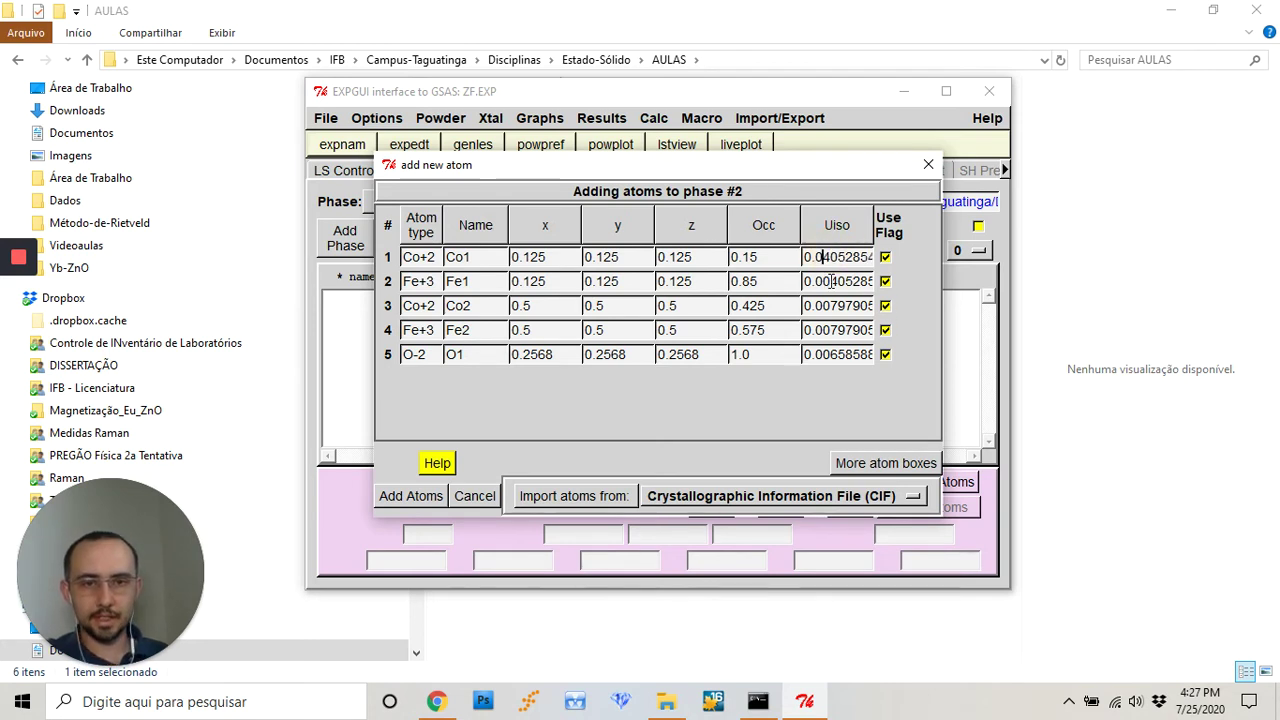
key("BackSpace")
left_click(824, 305)
key("BackSpace")
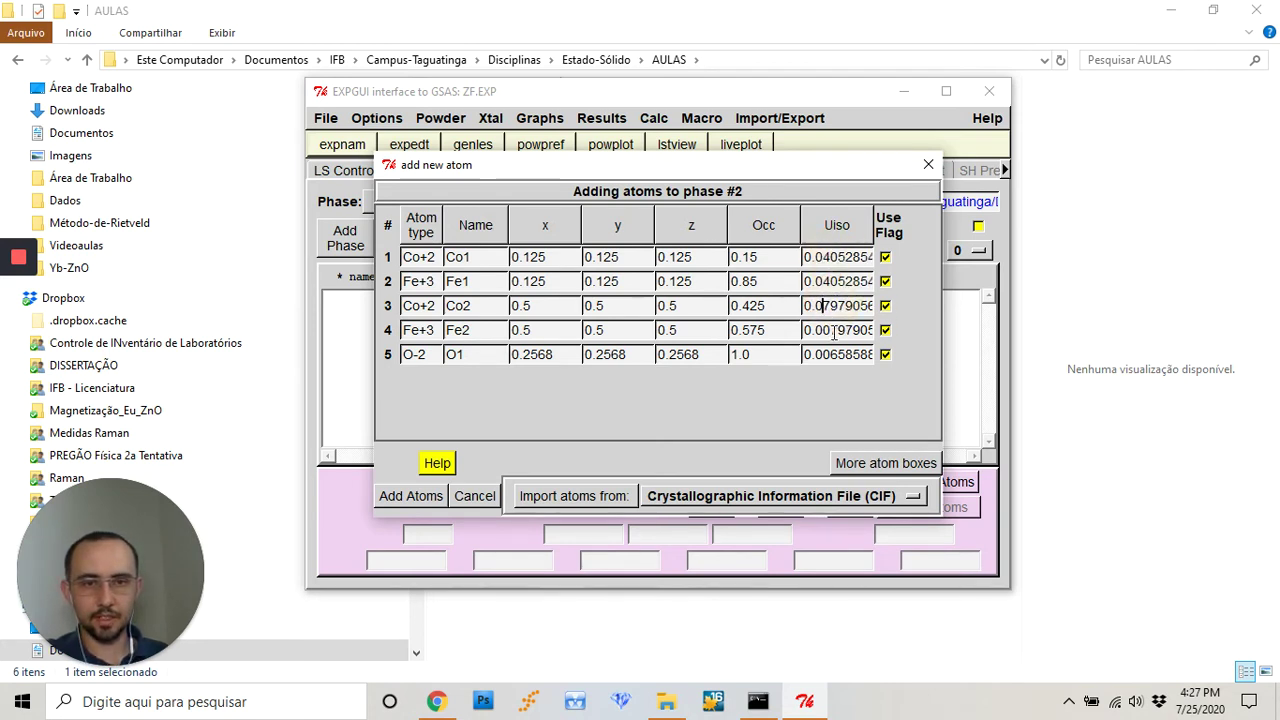
left_click(824, 330)
key("BackSpace")
double_click(835, 354)
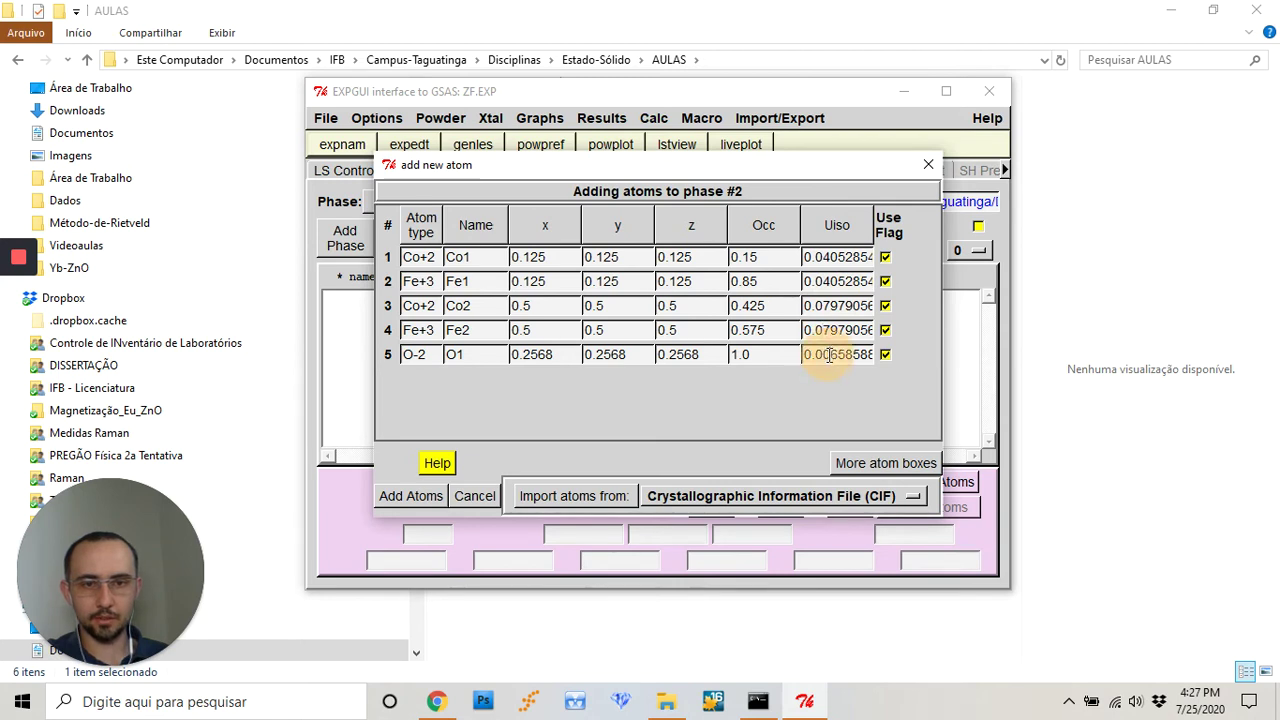
left_click(823, 354)
key("BackSpace")
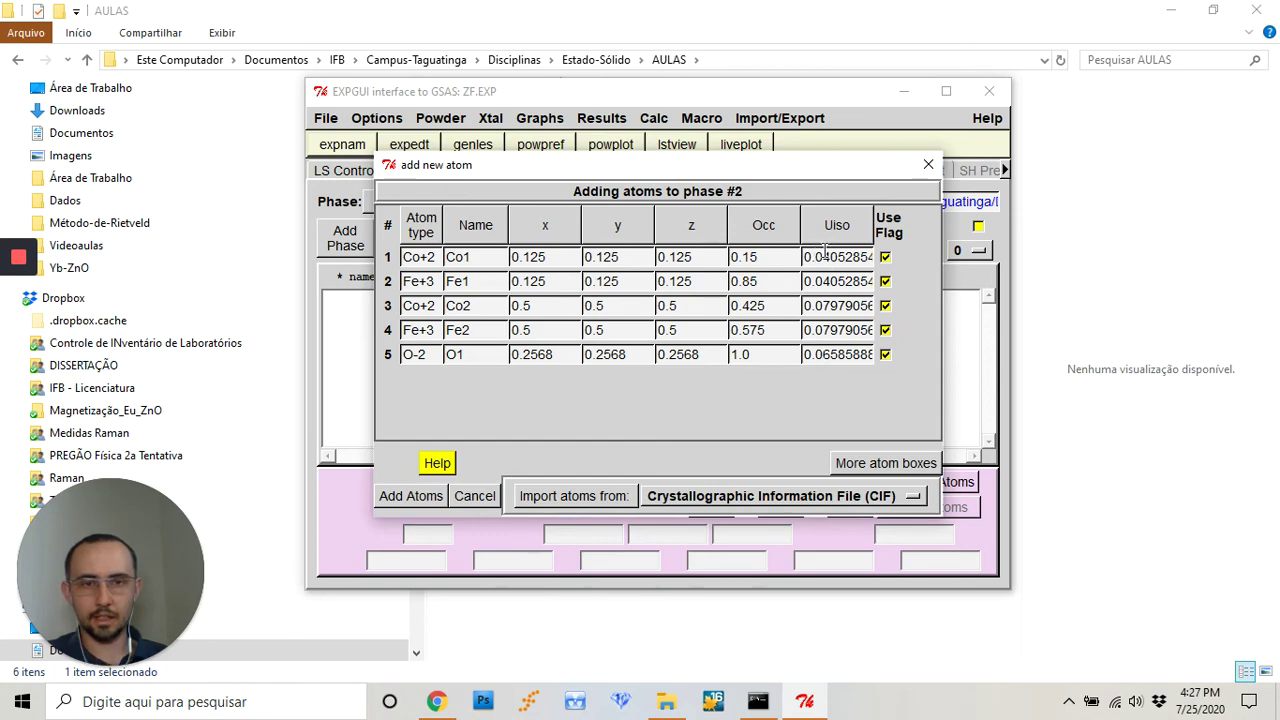
Add the Co, Fe and O atoms to phase 2 and check the cell and atom lists of both phases.
left_click(421, 498)
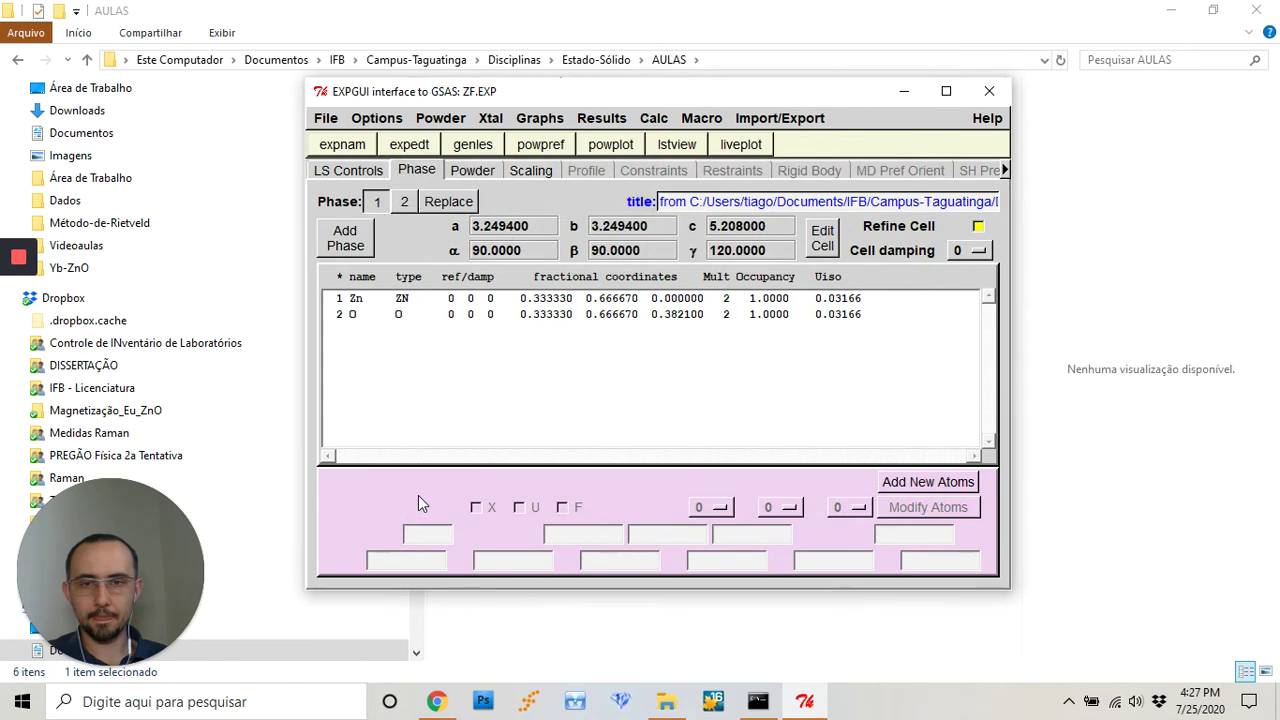
left_click(405, 204)
left_click(377, 201)
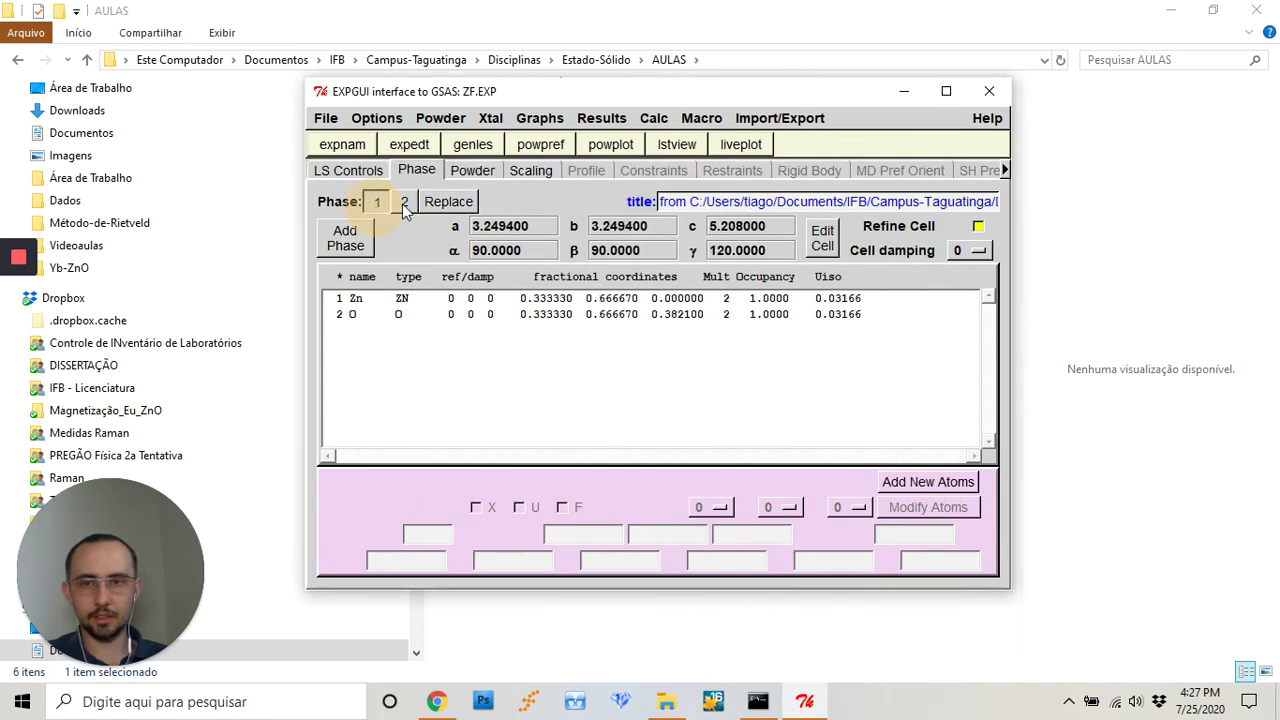
left_click(408, 204)
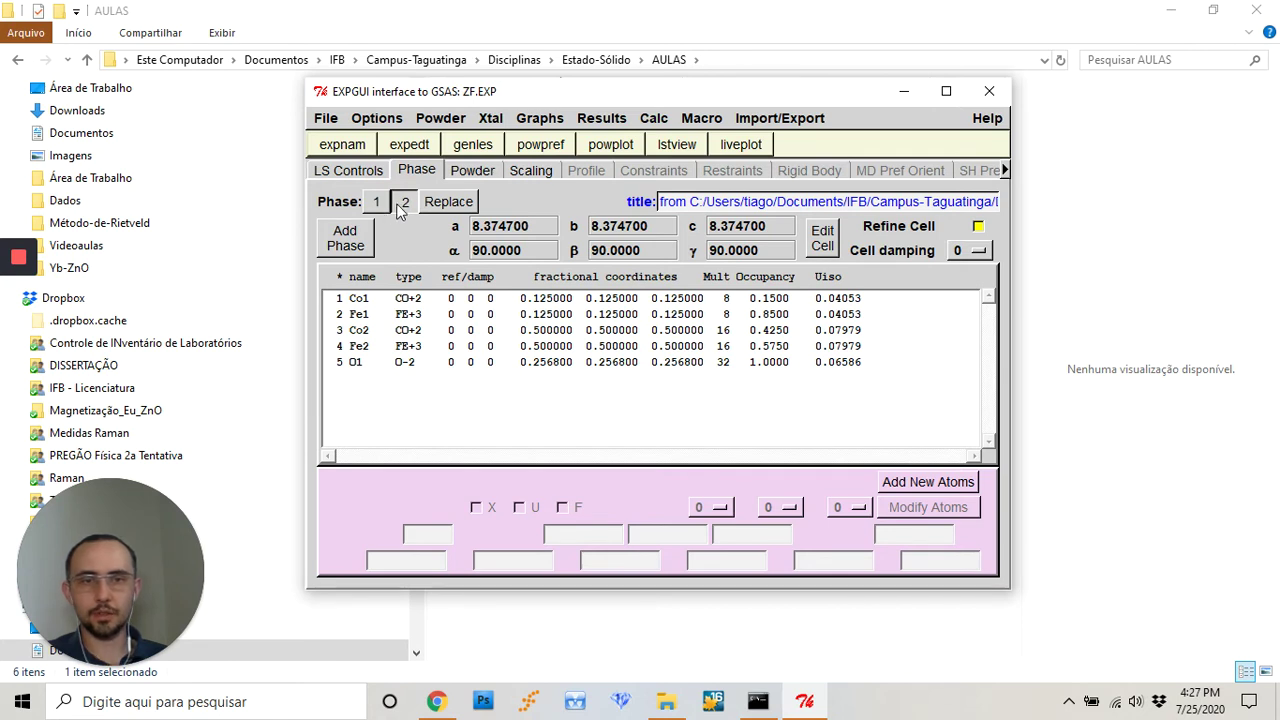
Start a new powder histogram with data file Z_F20_corrigido.gsas and instrument parameter file Rigaku_Ultima_IV.prm.
left_click(478, 171)
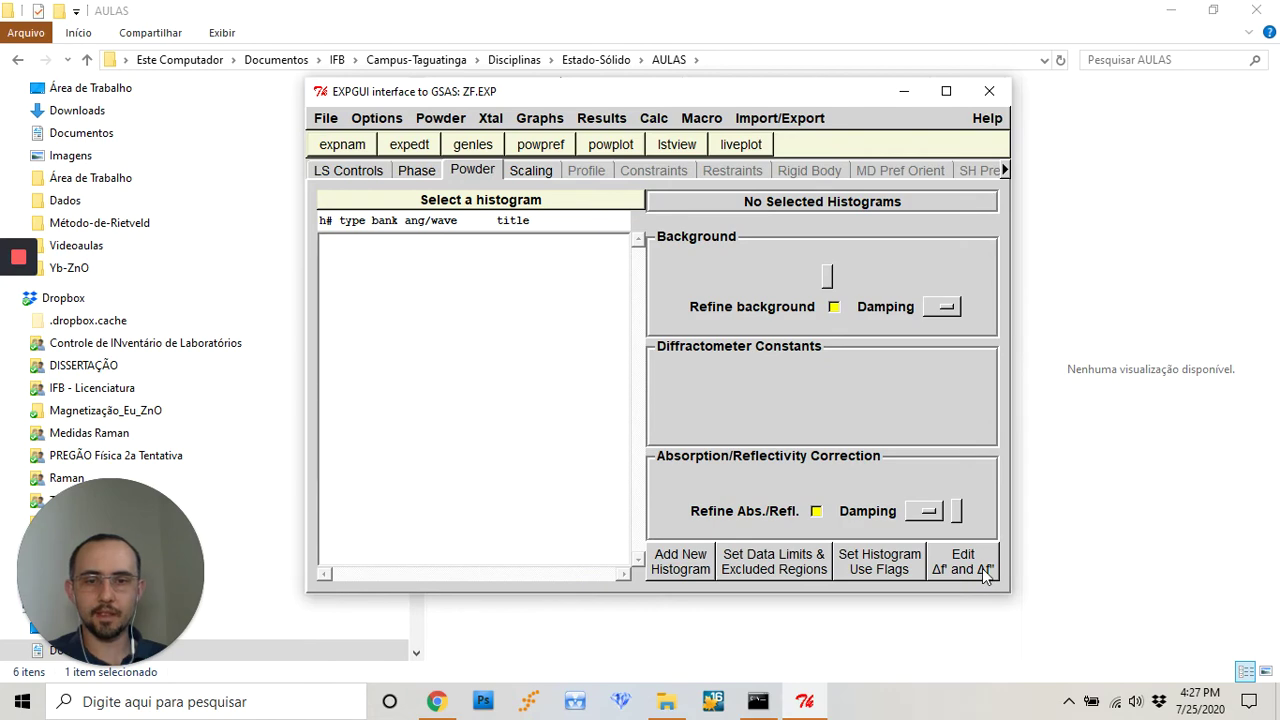
left_click(699, 567)
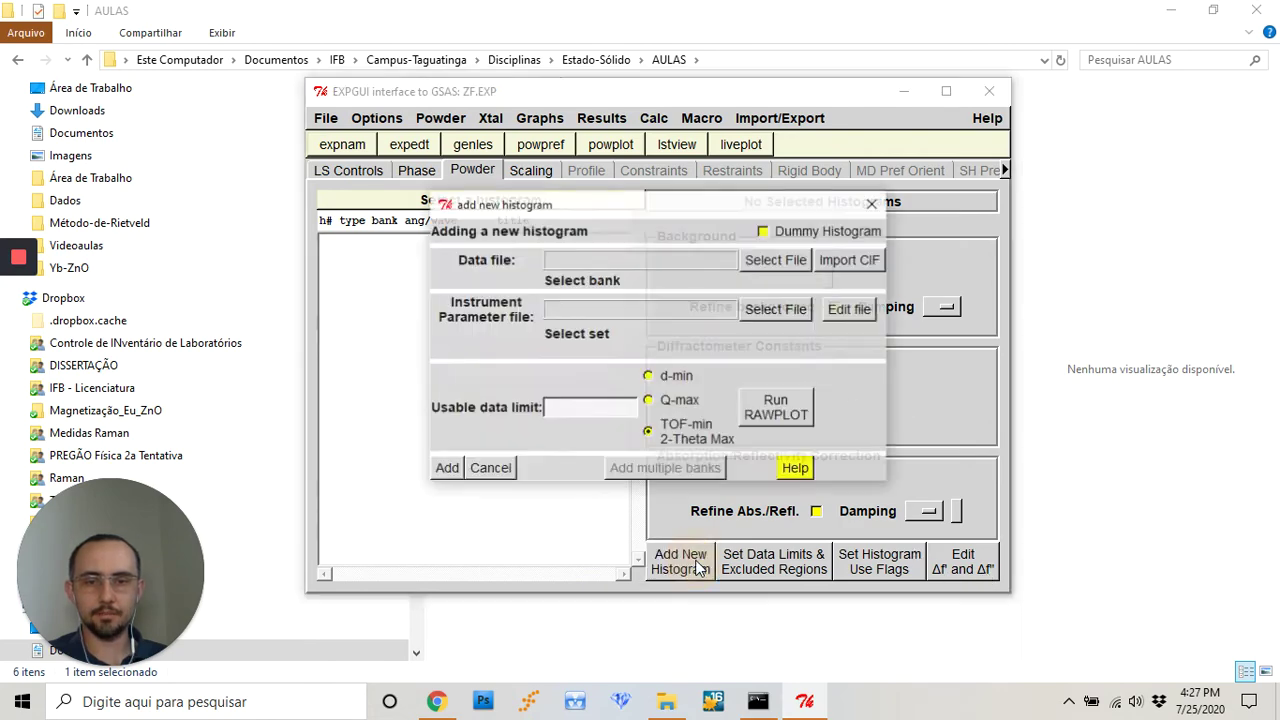
left_click(790, 261)
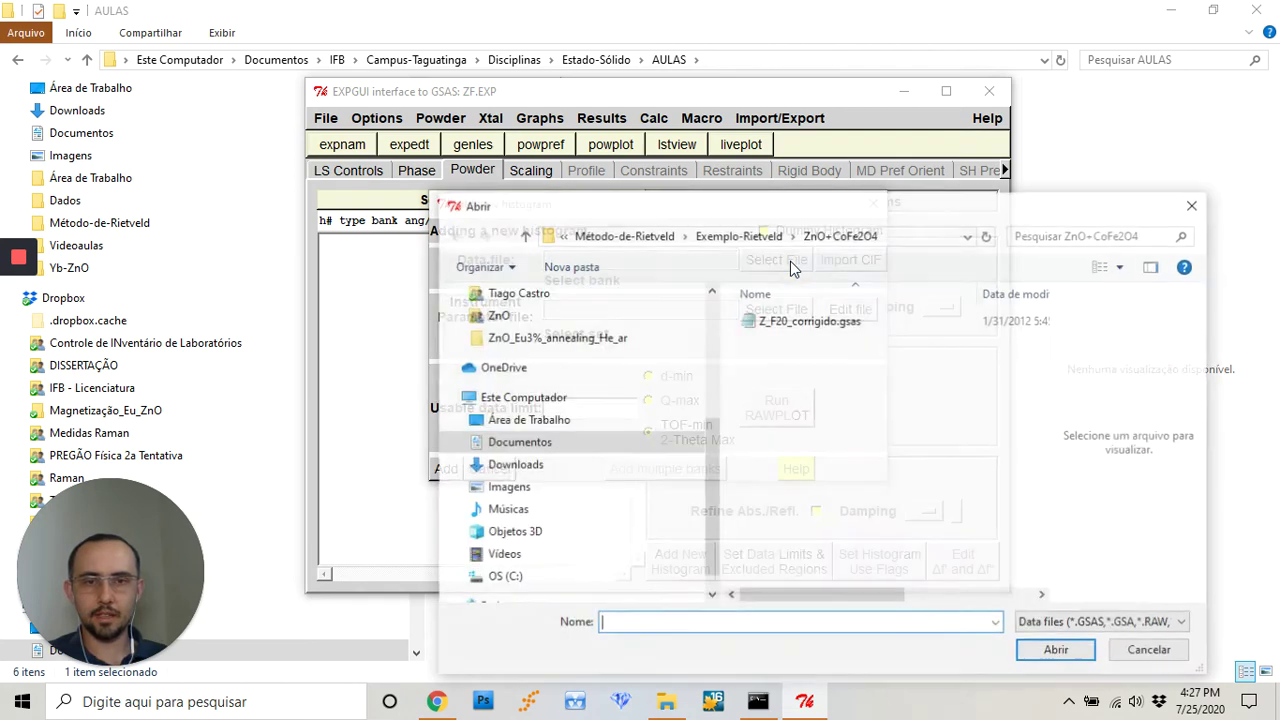
double_click(803, 326)
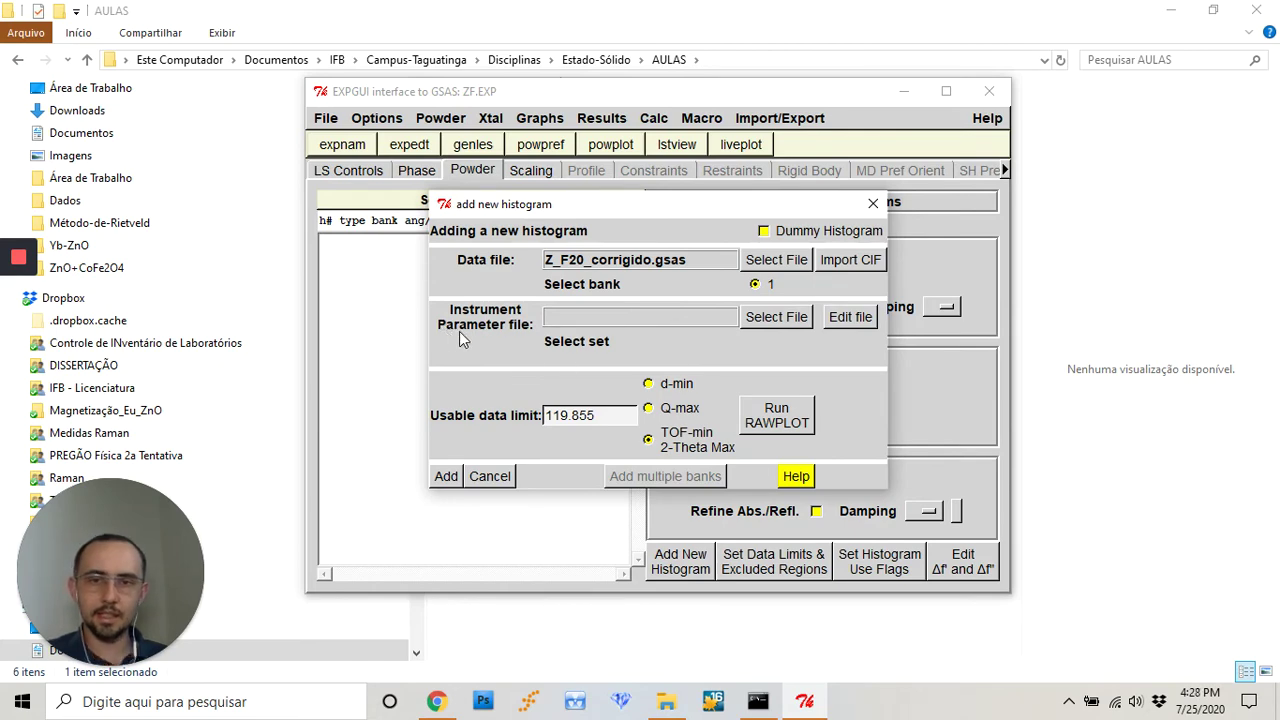
left_click(800, 319)
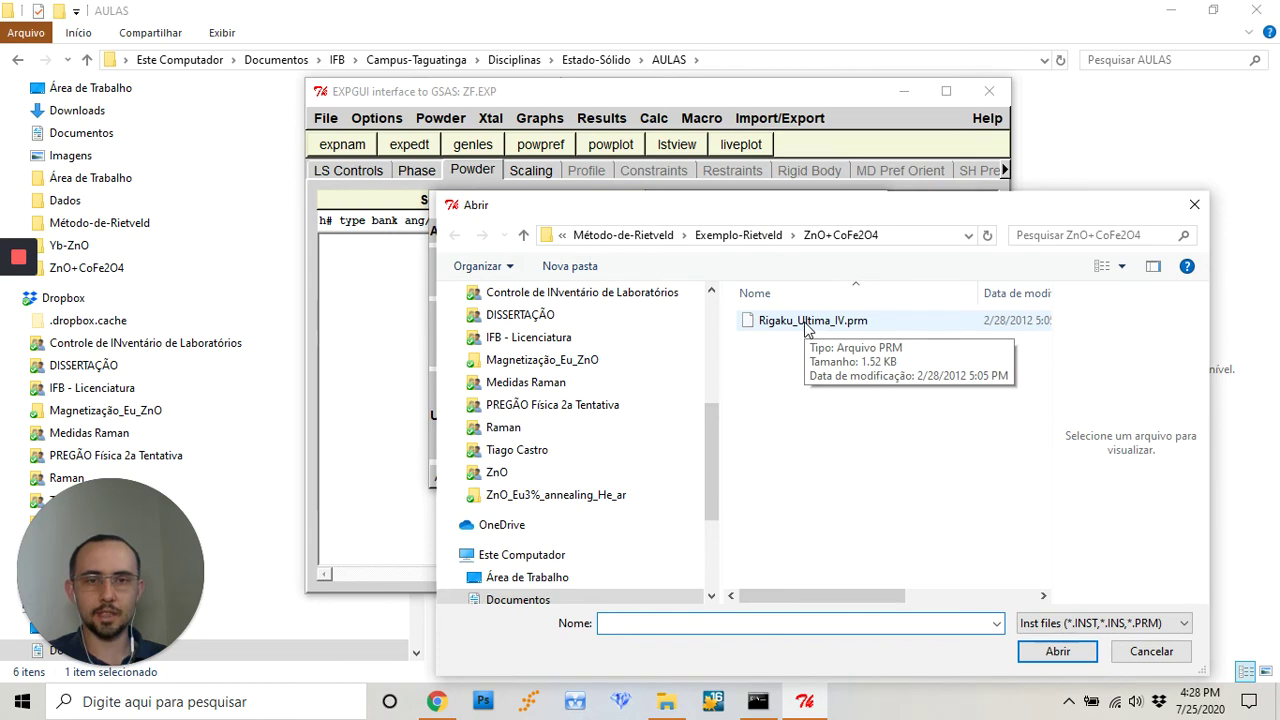
double_click(807, 321)
left_click(806, 324)
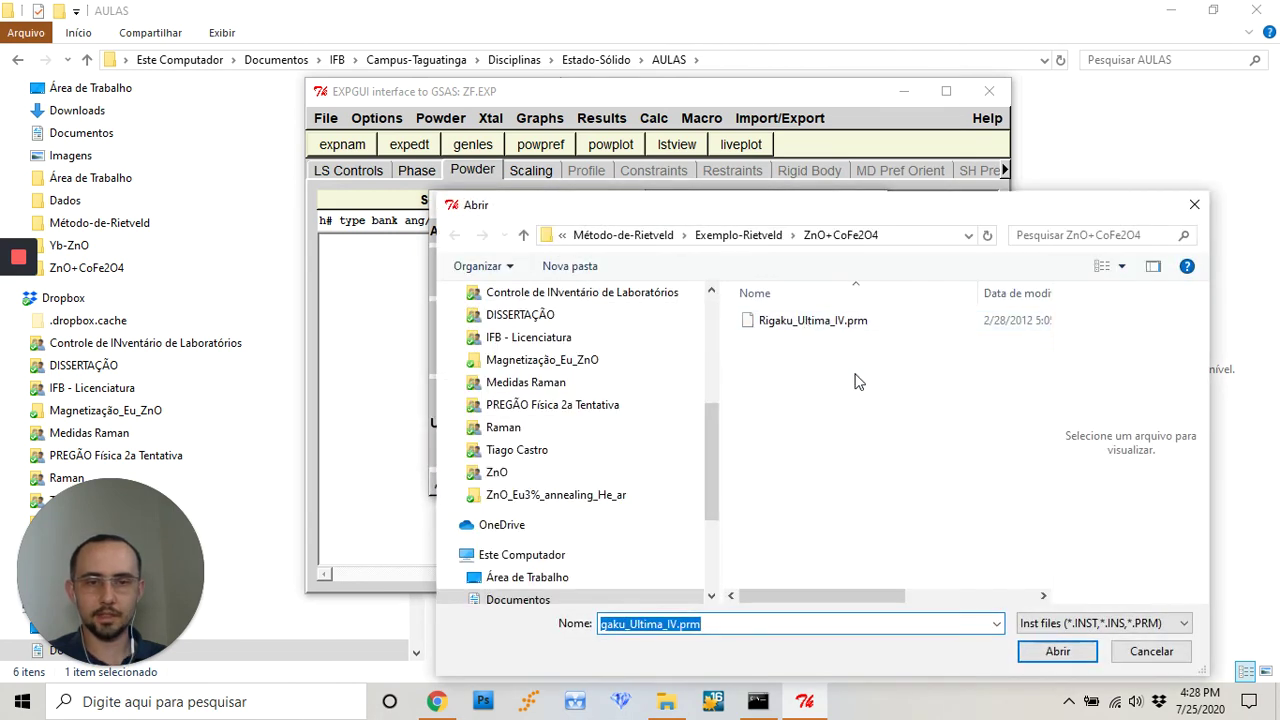
left_click(1144, 648)
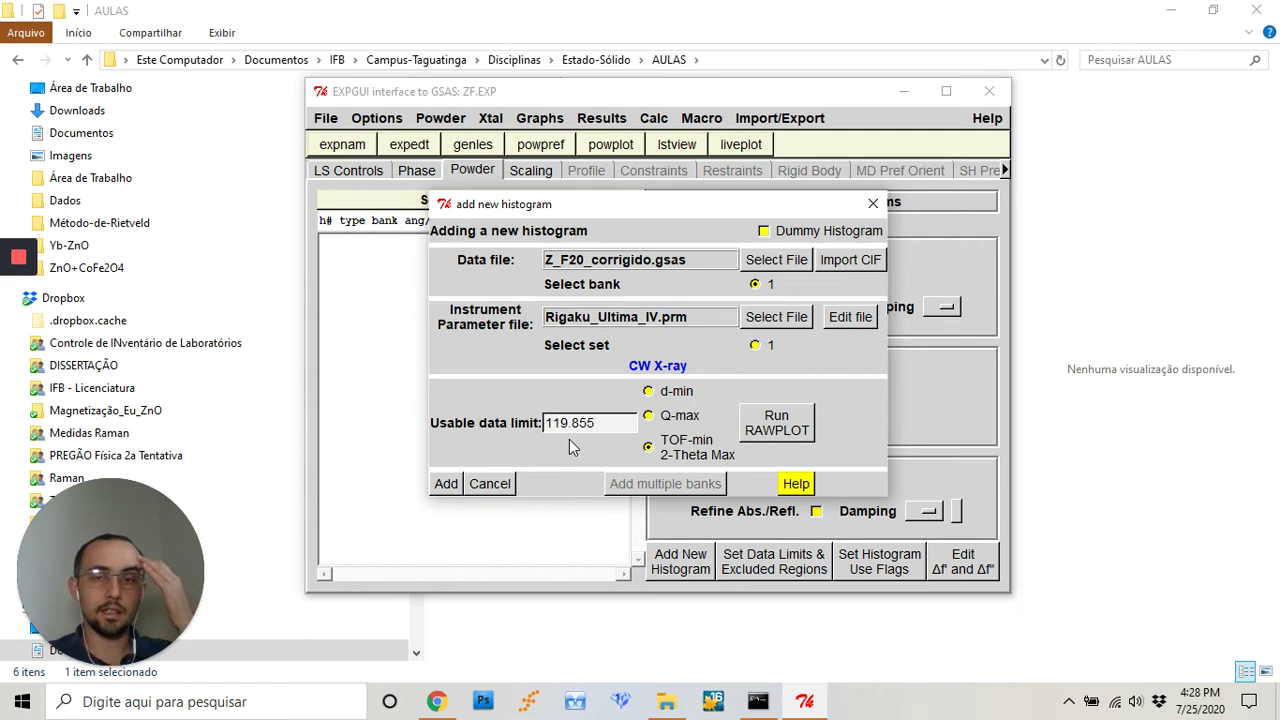
Try to add the histogram without choosing an instrument parameter set.
left_click(446, 484)
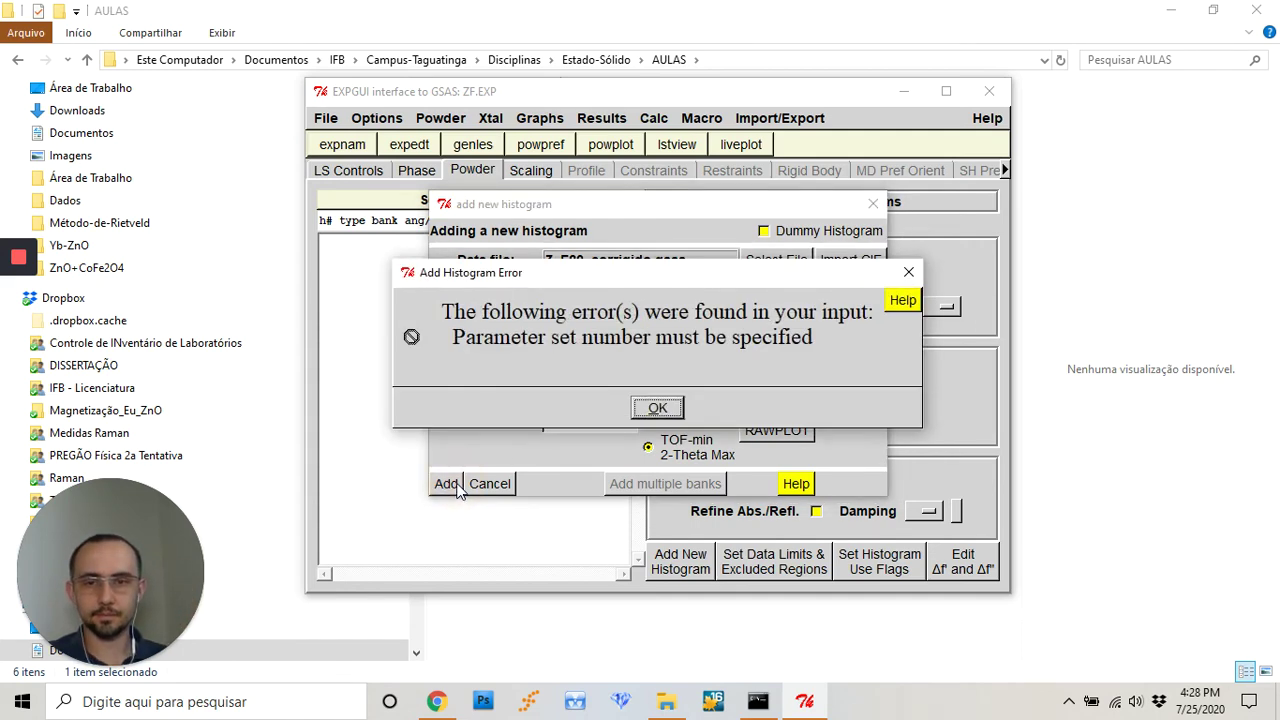
left_click(657, 408)
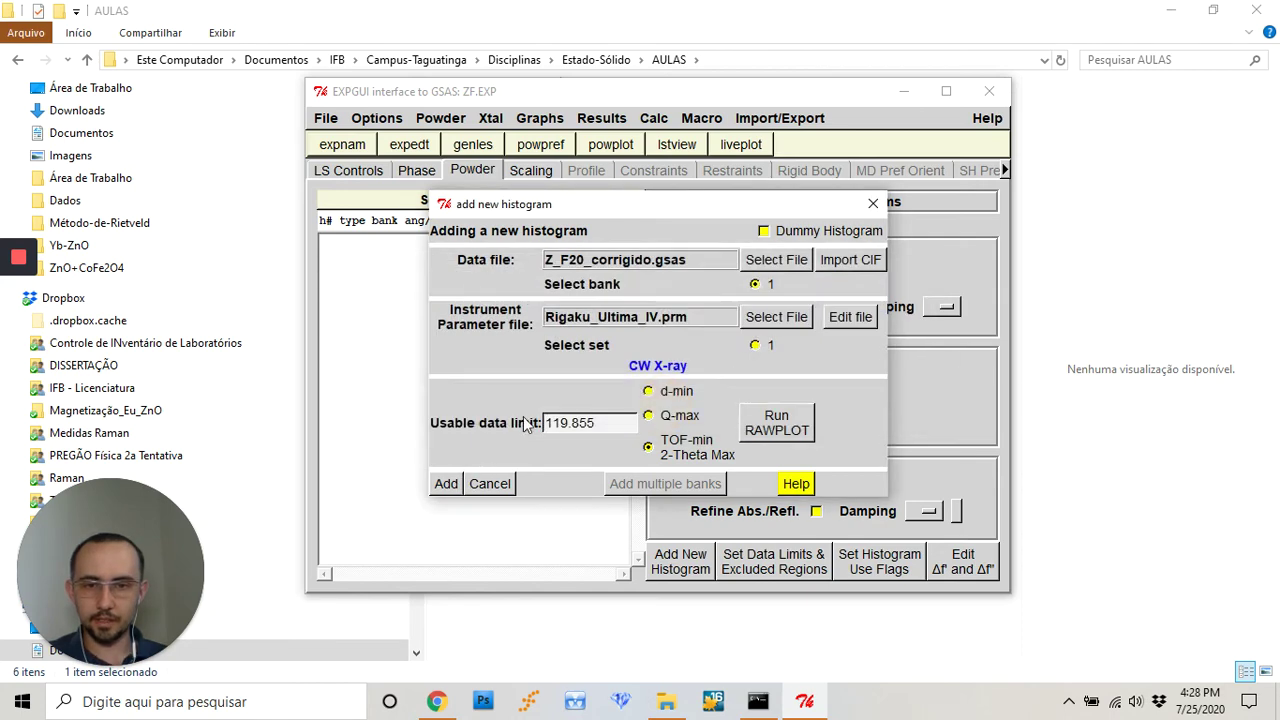
left_click(446, 484)
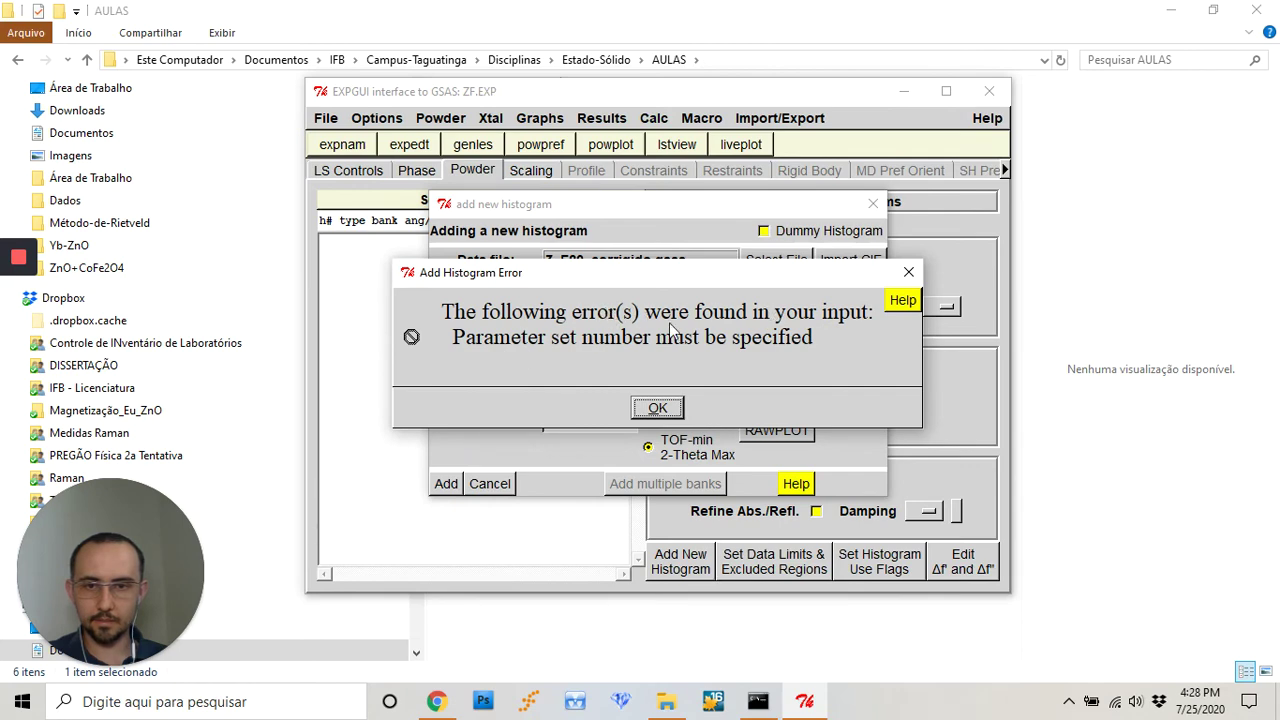
left_click(658, 406)
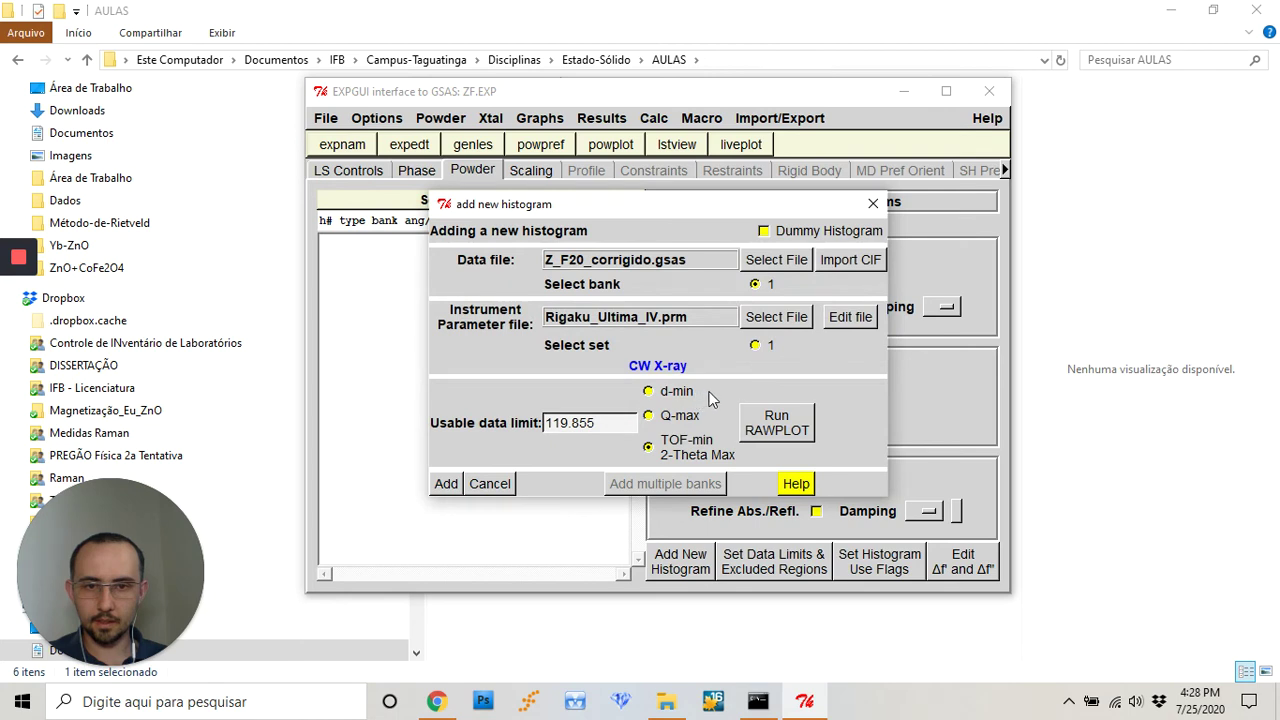
Choose instrument parameter set 1 and add the histogram to the experiment.
left_click(755, 346)
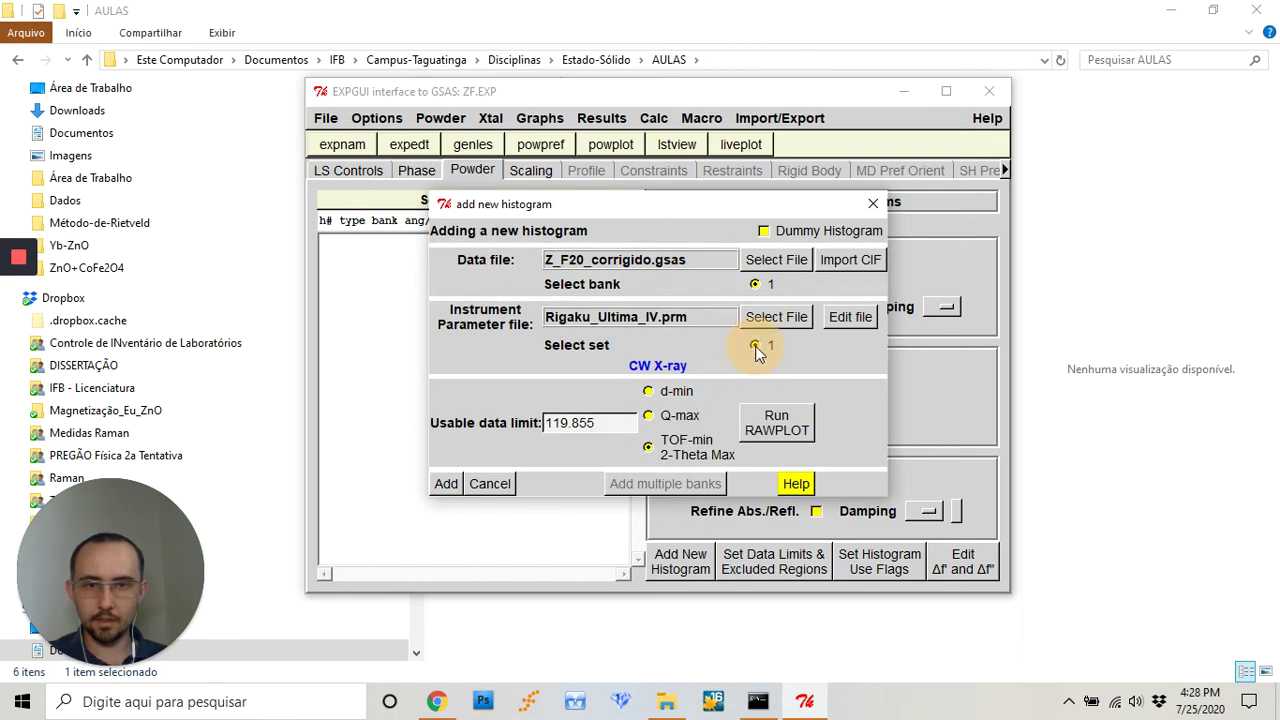
left_click(448, 485)
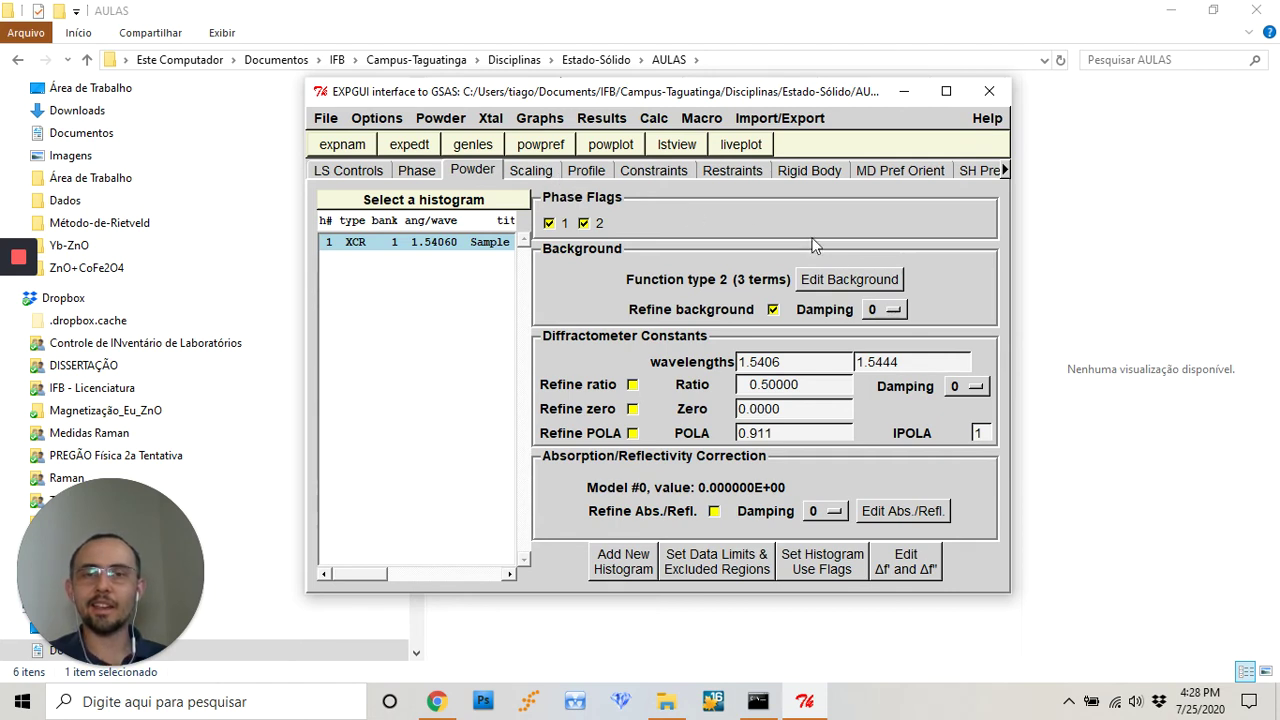
Enable refinement of the phase fractions for phases 1 and 2 and set the damping of each to 4.
left_click(532, 172)
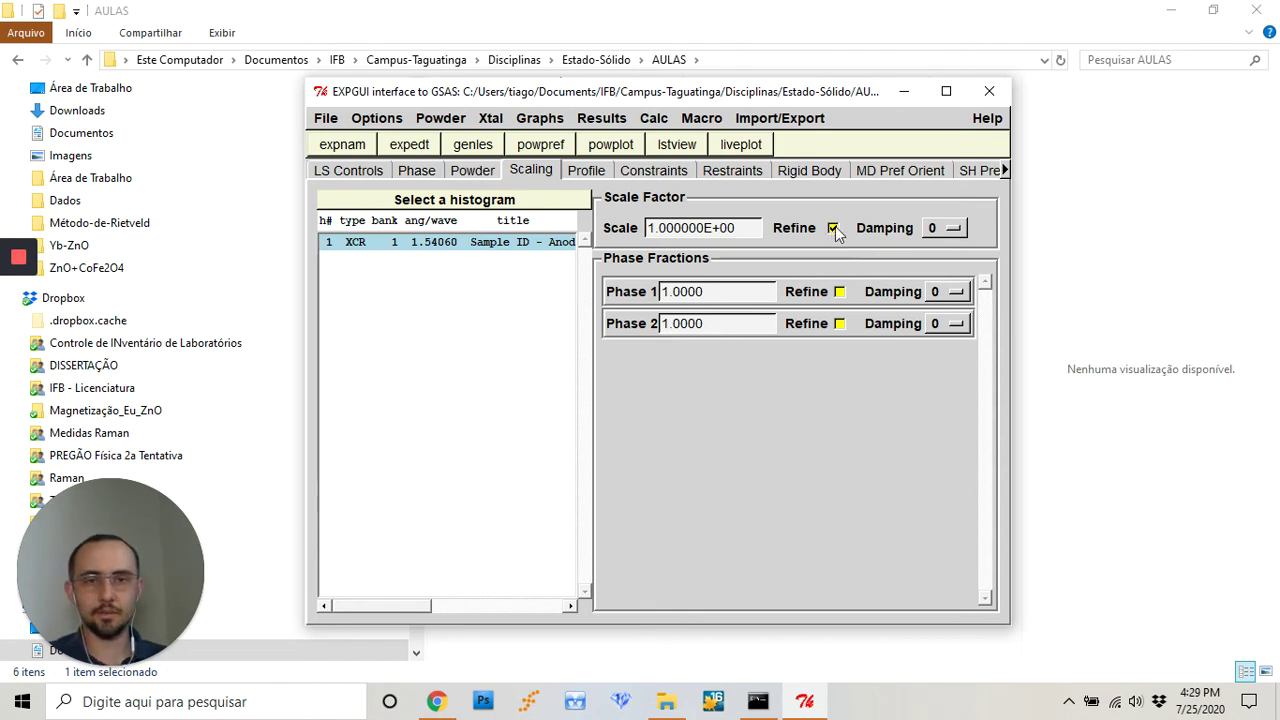
left_click(839, 292)
left_click(840, 324)
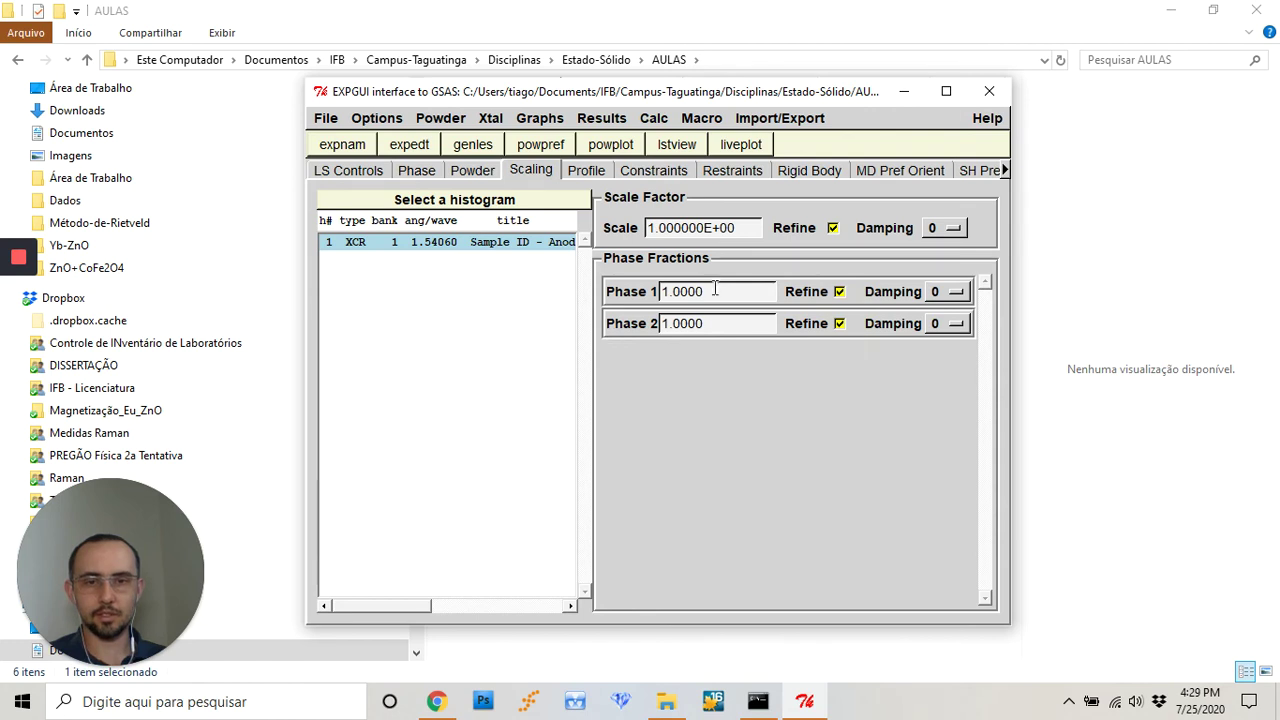
left_click(953, 291)
left_click(953, 370)
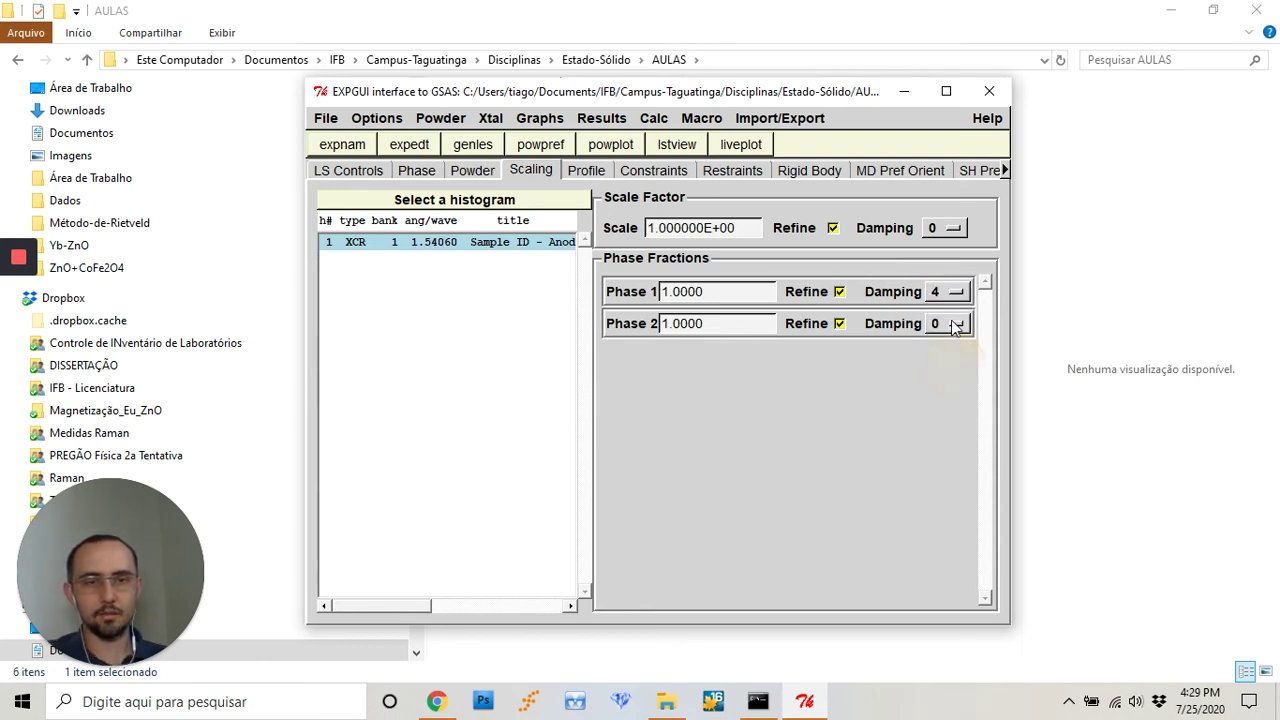
left_click(948, 323)
left_click(953, 402)
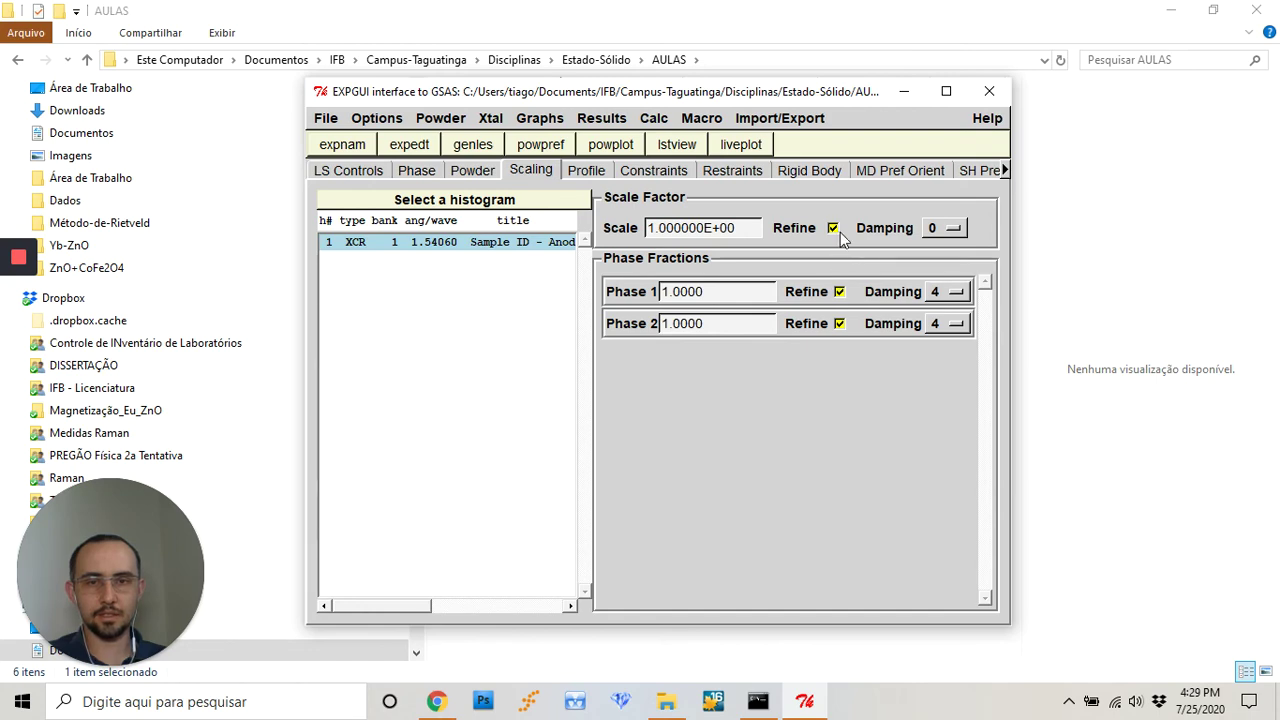
Set the profile damping of histogram 1 to 4 for both phase 1 and phase 2.
left_click(574, 170)
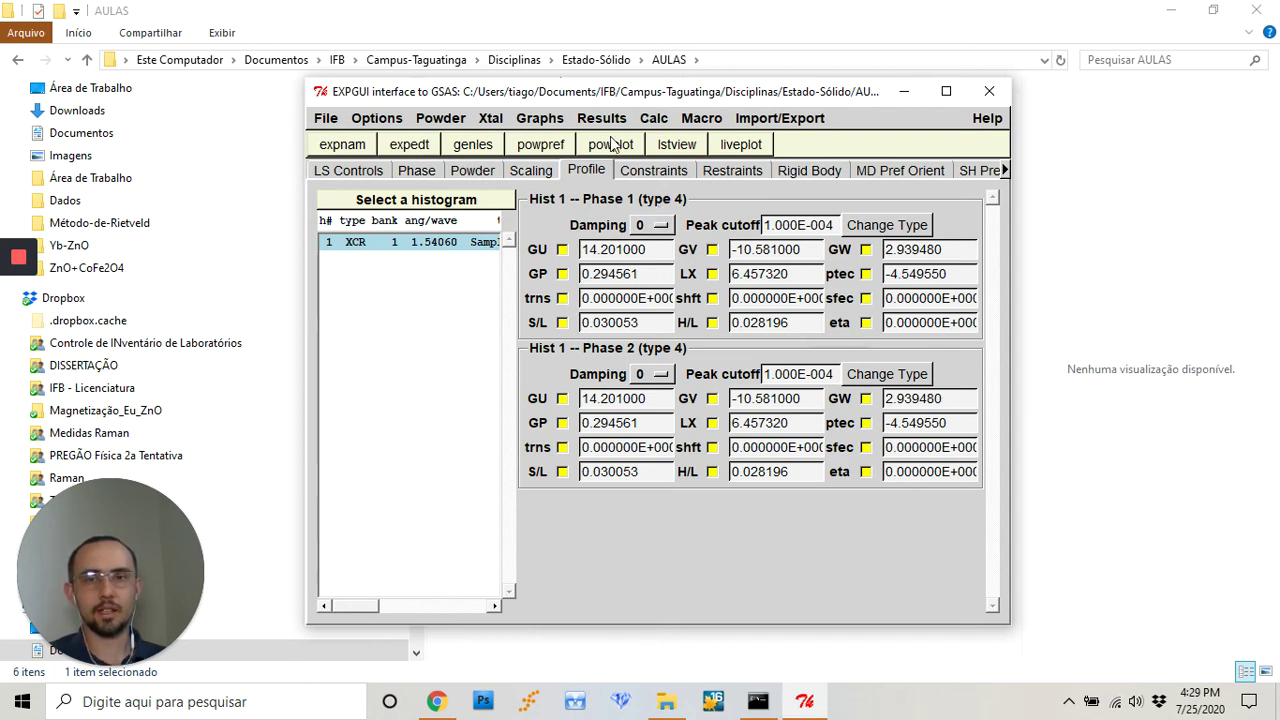
left_click_drag(617, 94, 590, 73)
left_click(684, 206)
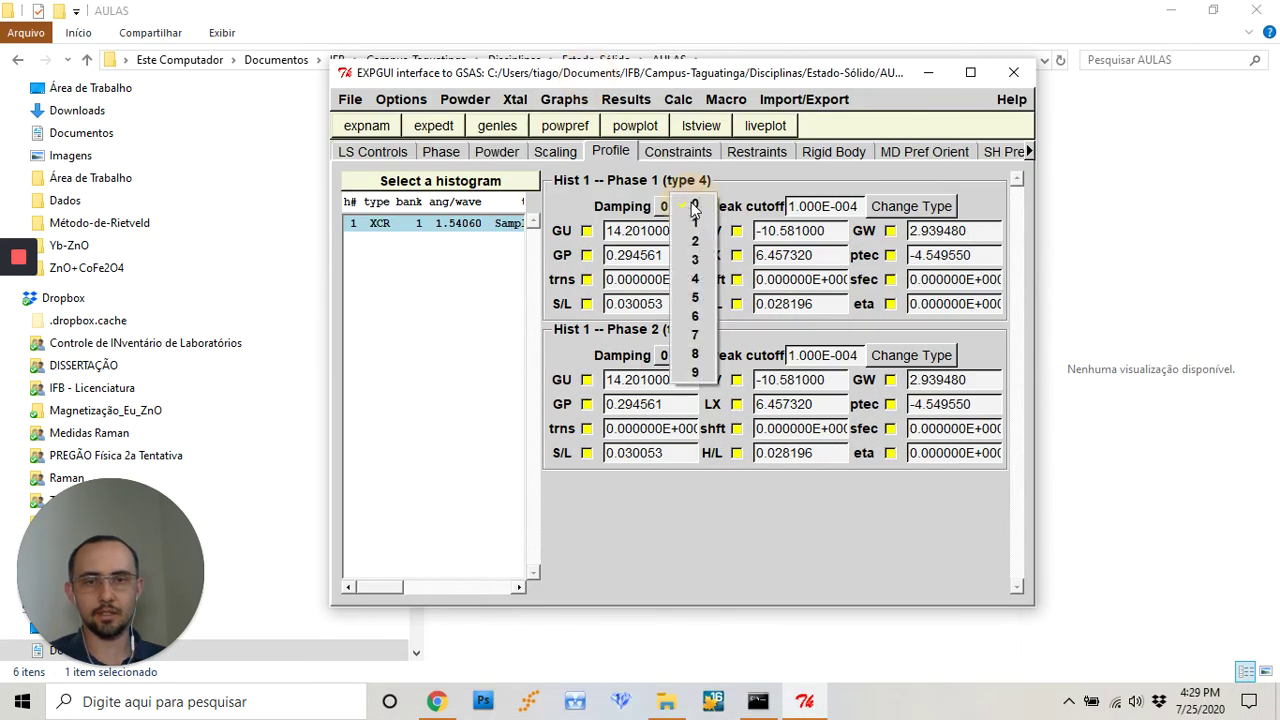
left_click(703, 287)
left_click(685, 355)
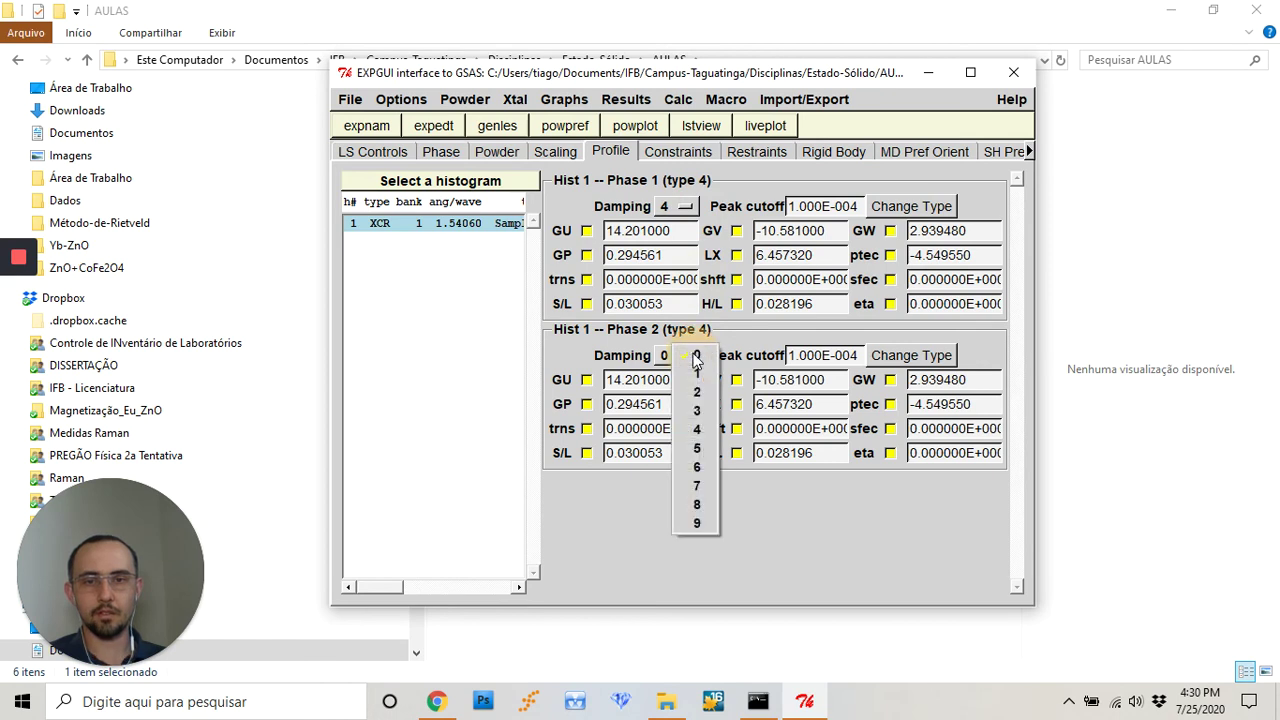
left_click(698, 430)
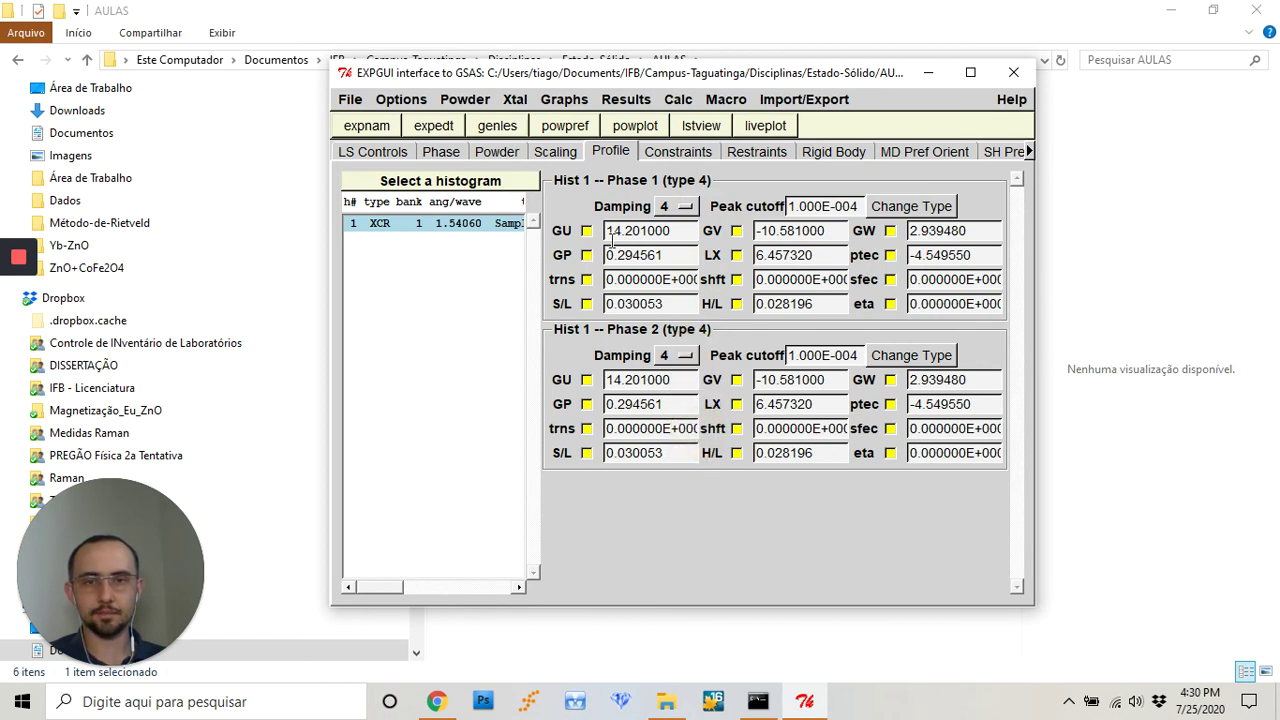
Create and save an atom constraint in phase 2 linking UISO of Co1 and Fe1, with multiplier 1.0.
left_click(676, 155)
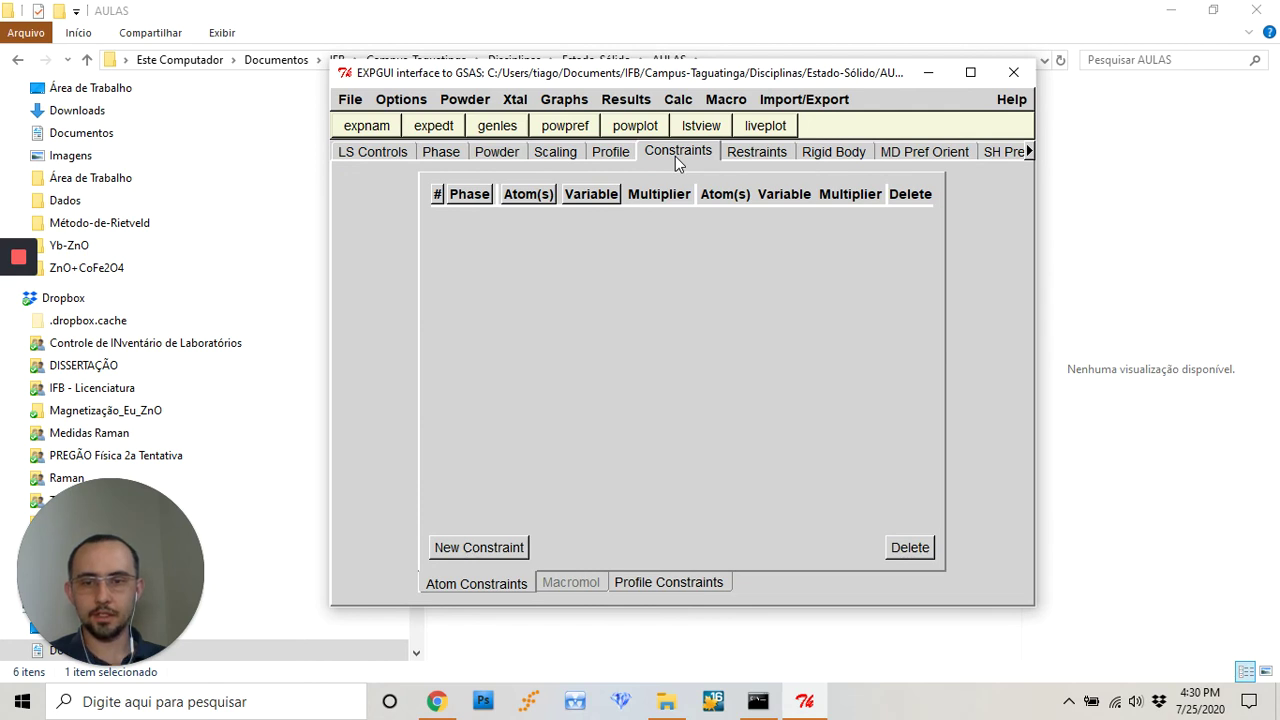
left_click(519, 550)
left_click(717, 217)
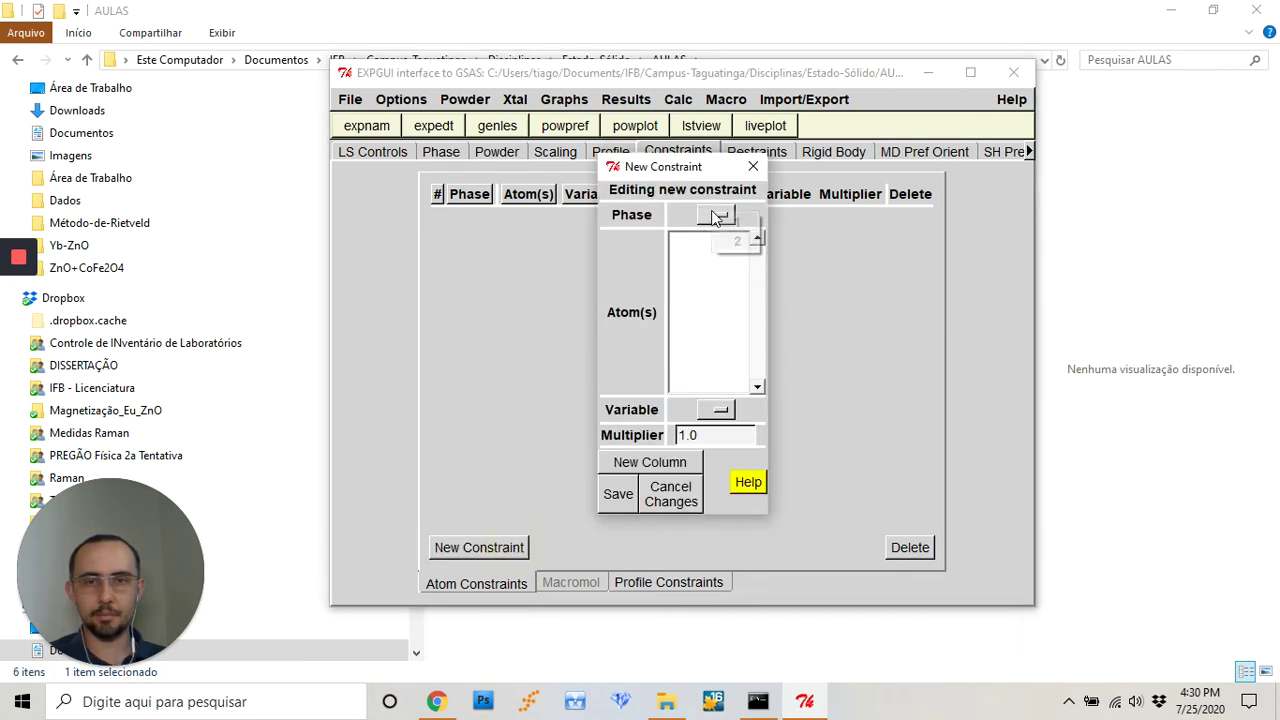
left_click(716, 235)
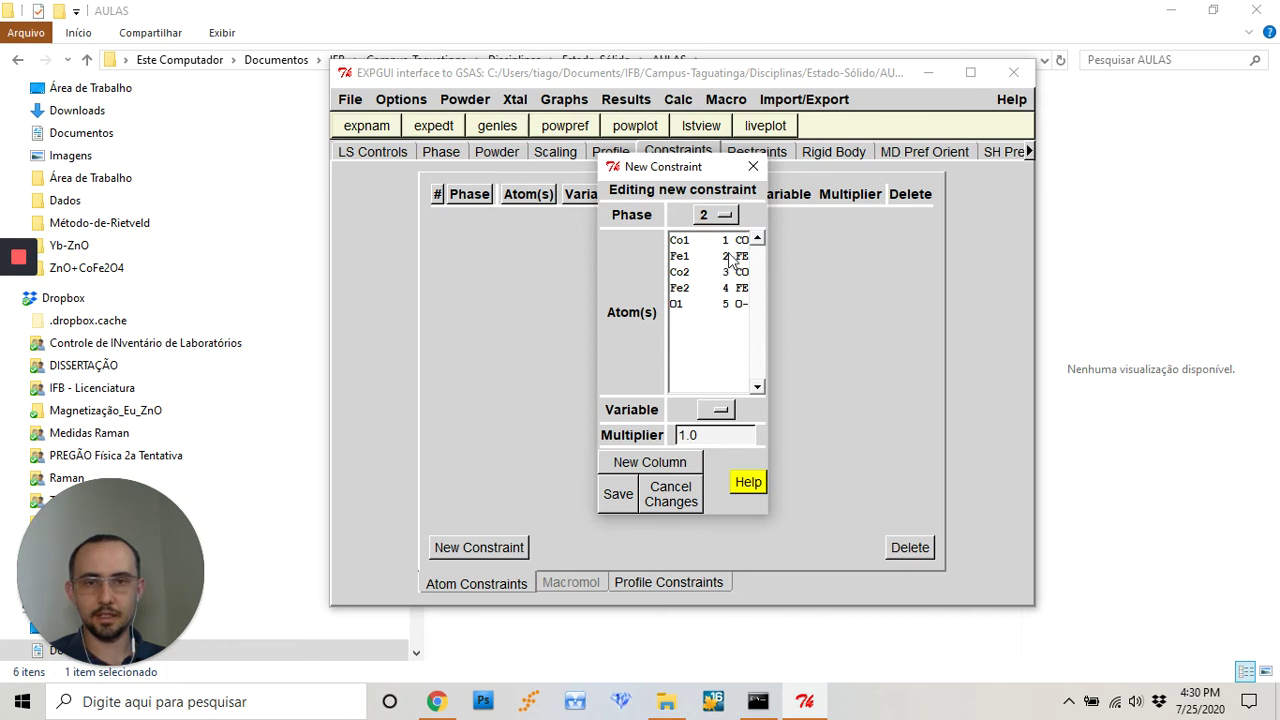
left_click_drag(738, 241, 739, 256)
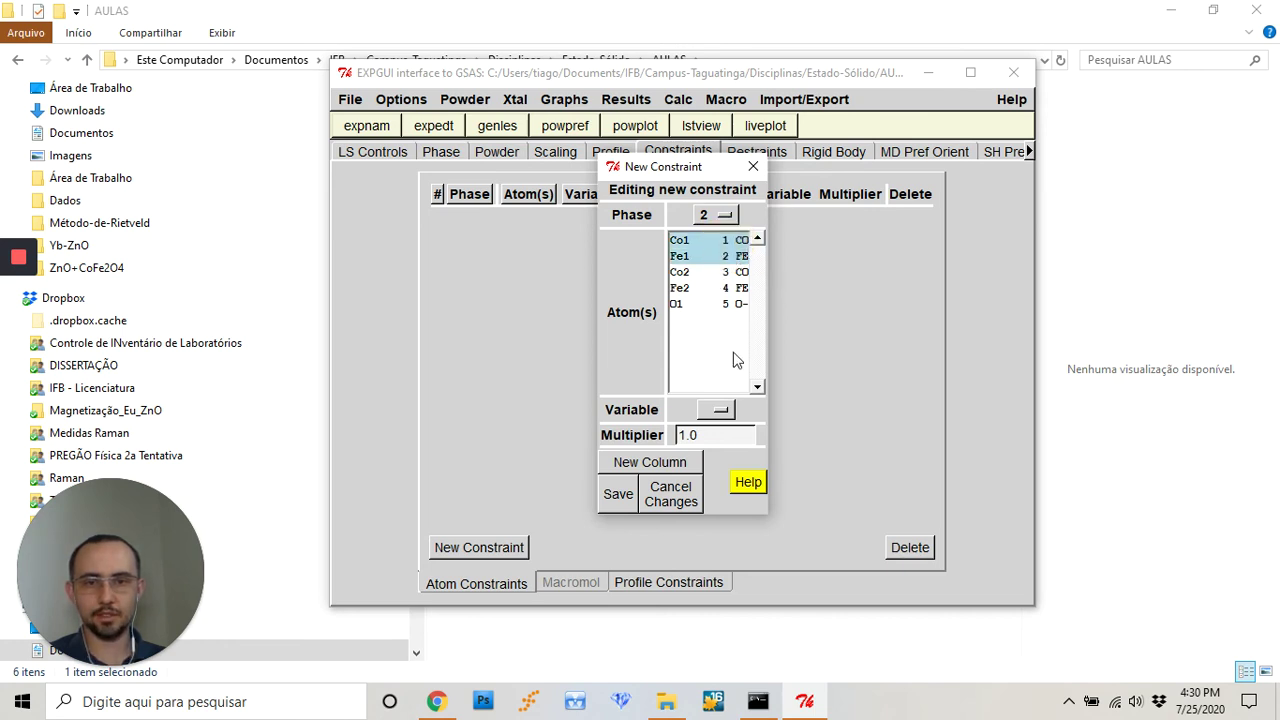
left_click(721, 410)
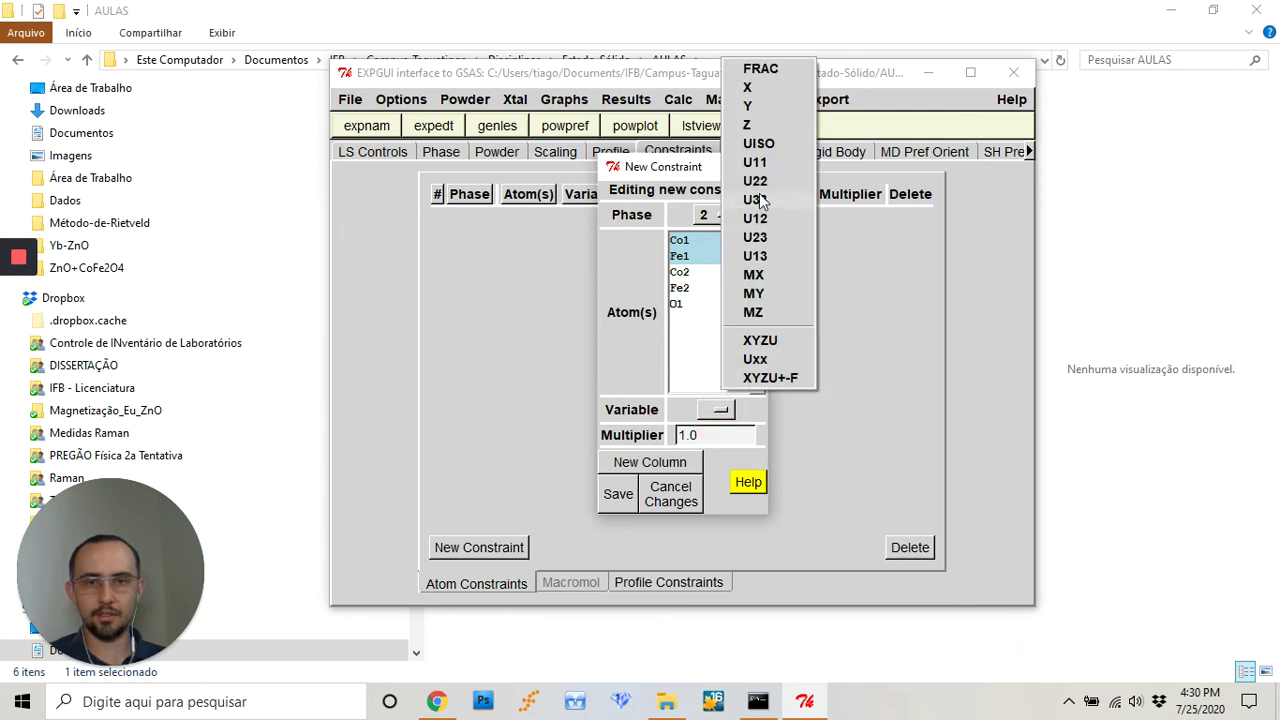
left_click(758, 144)
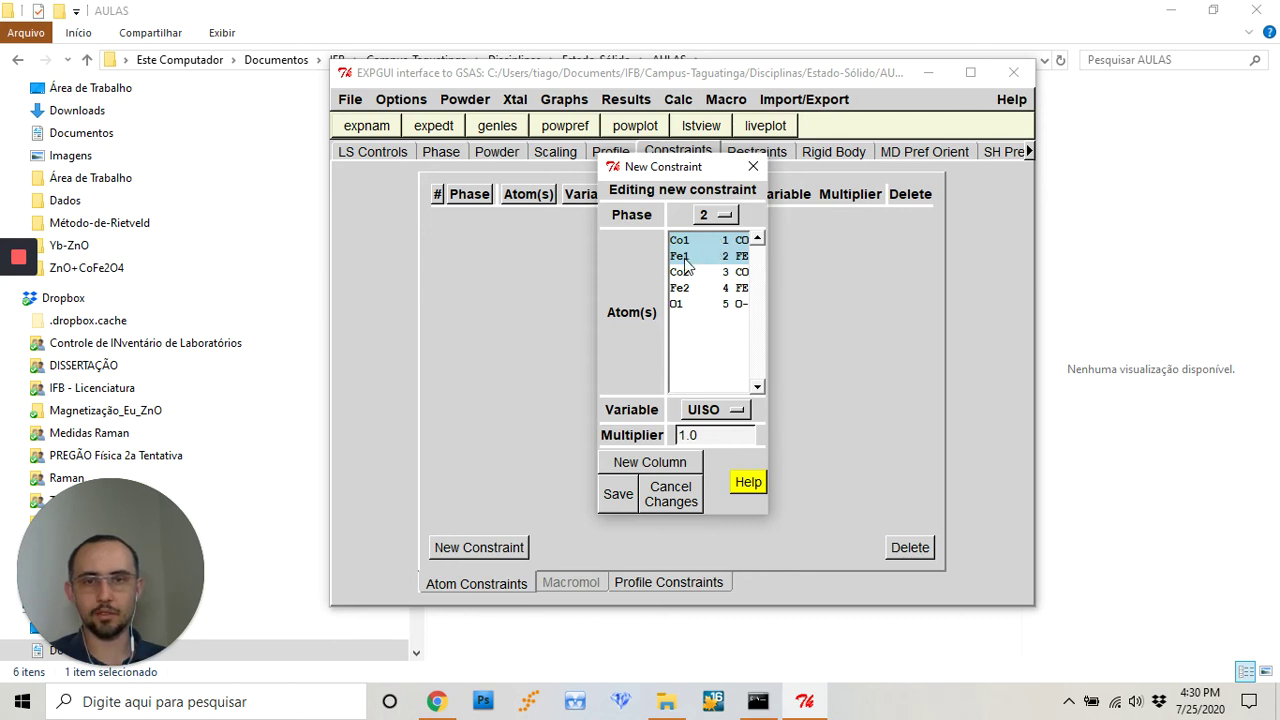
left_click(722, 420)
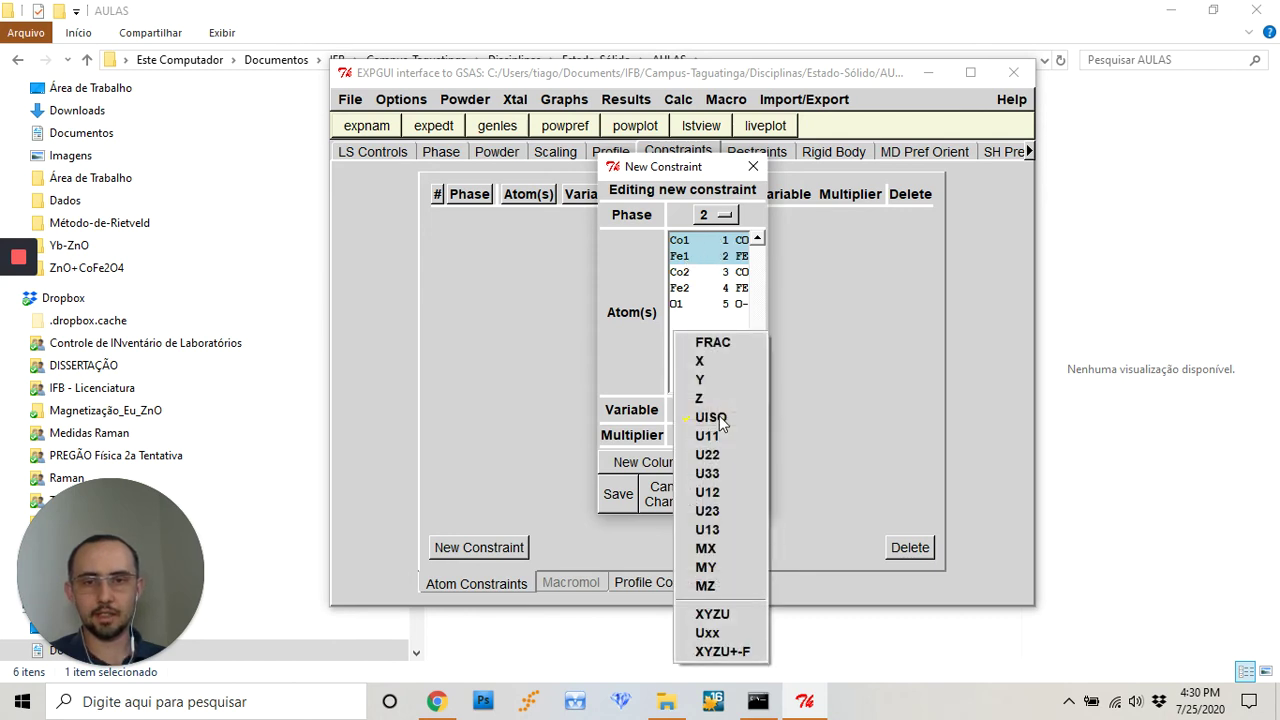
left_click(722, 420)
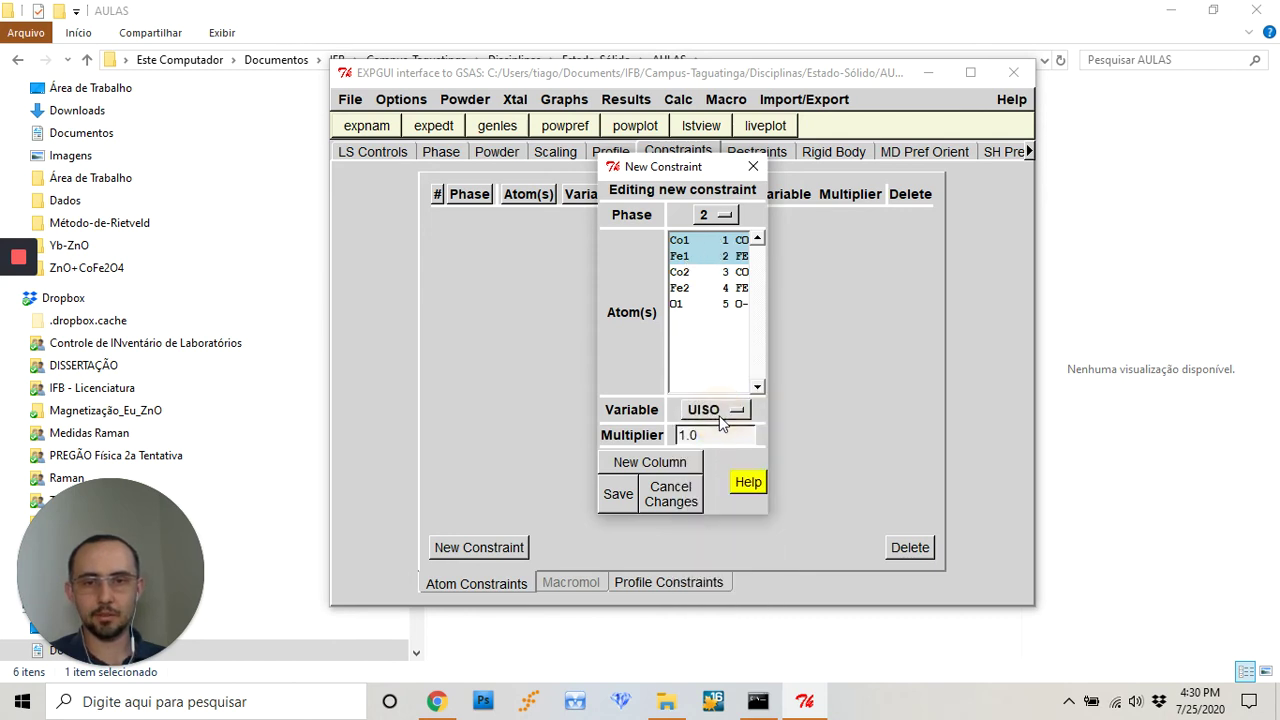
left_click(618, 496)
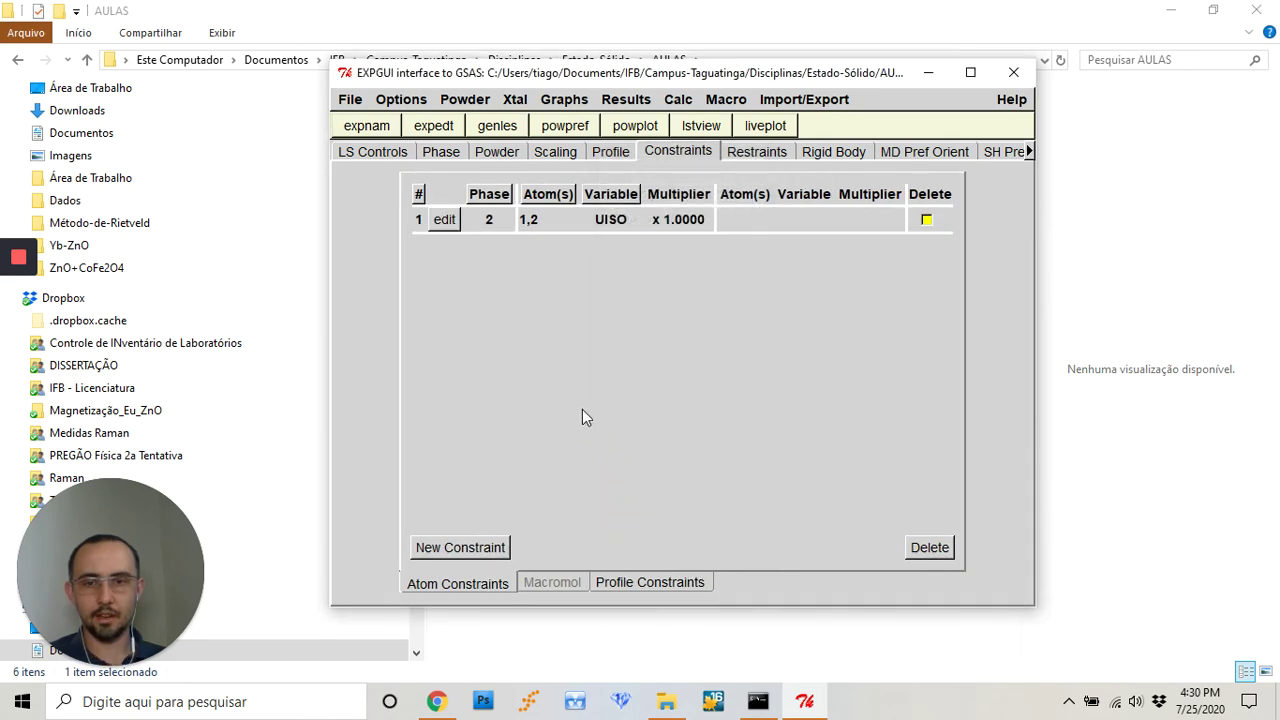
Create and save an atom constraint in phase 2 linking UISO of Co2 and Fe2, with multiplier 1.0.
left_click(459, 547)
left_click(720, 216)
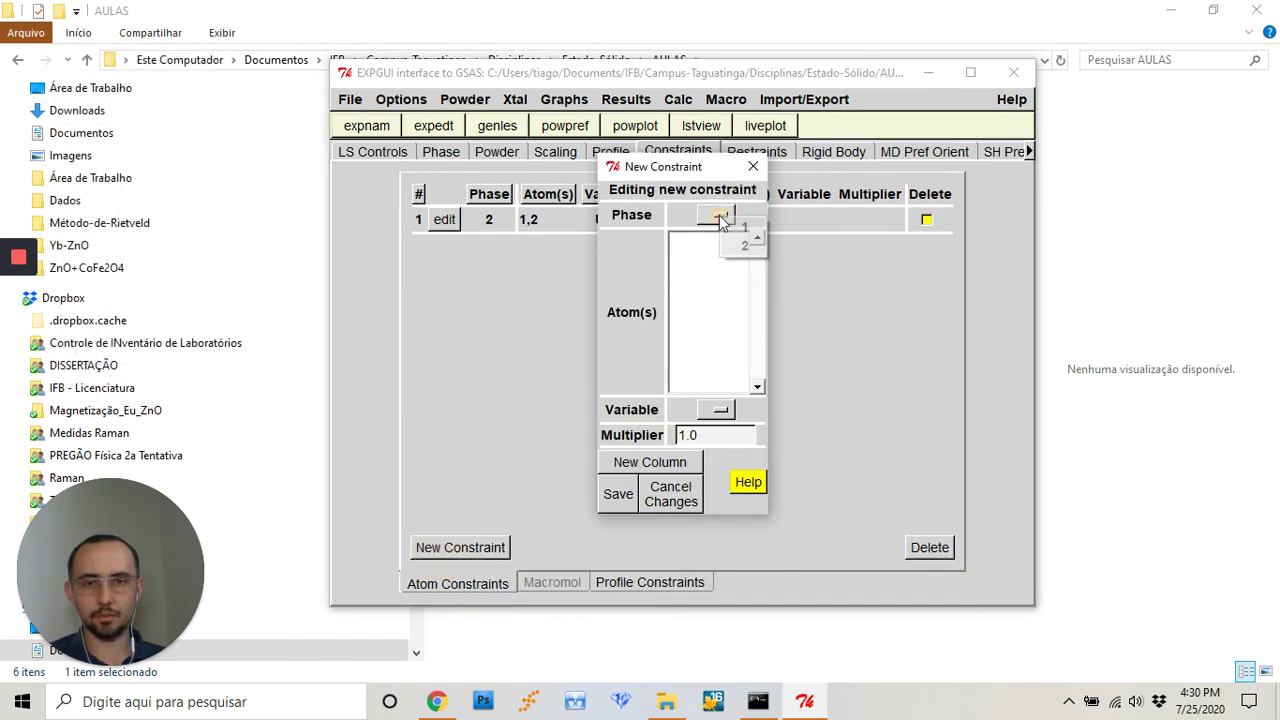
left_click(742, 245)
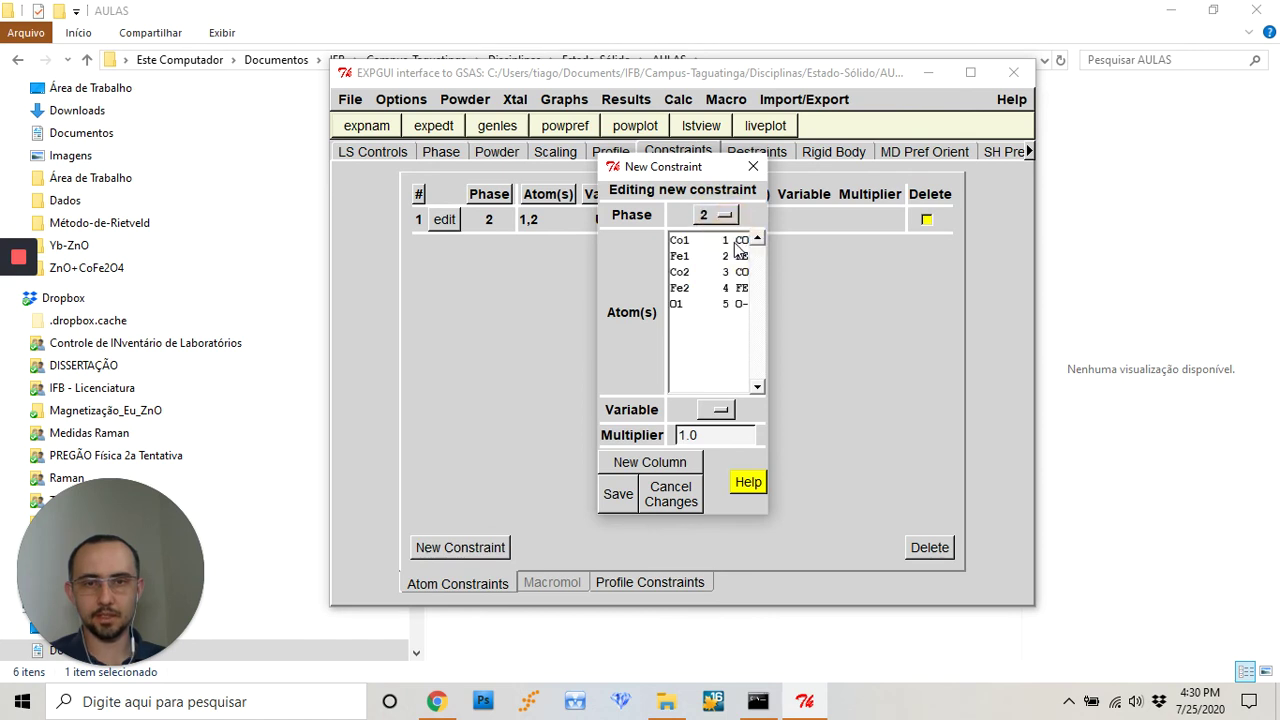
left_click(731, 222)
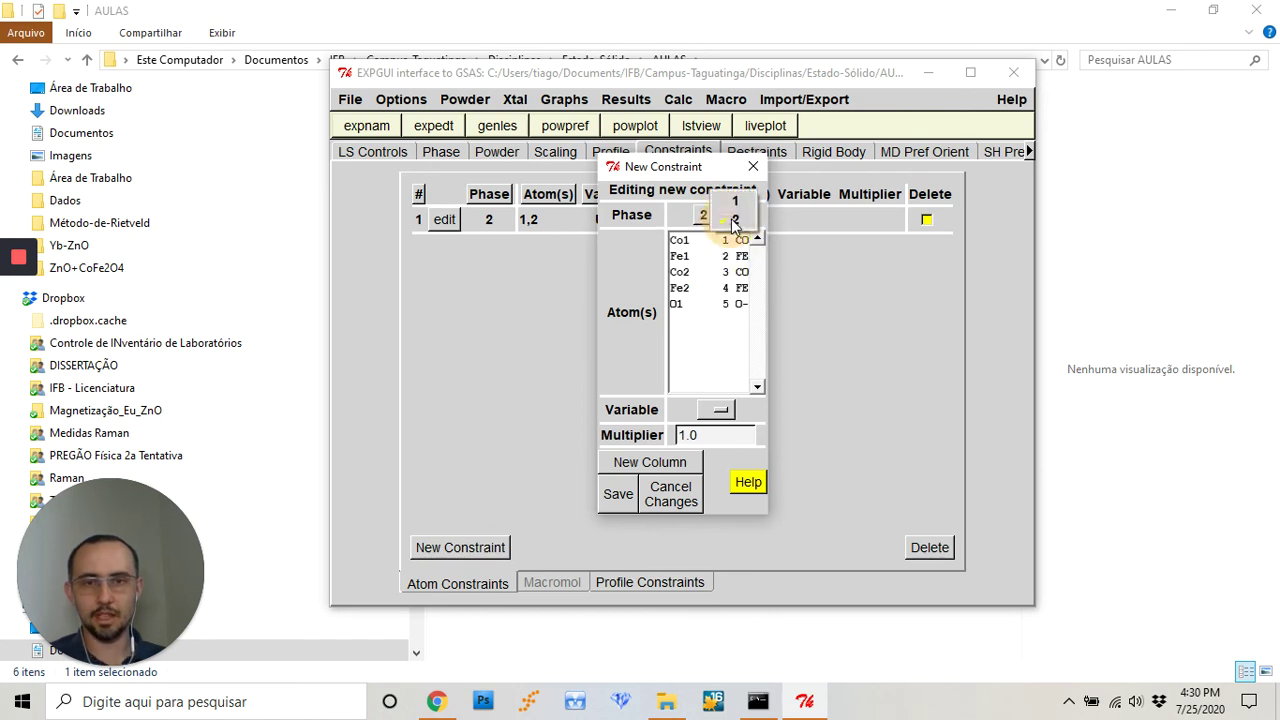
left_click(733, 203)
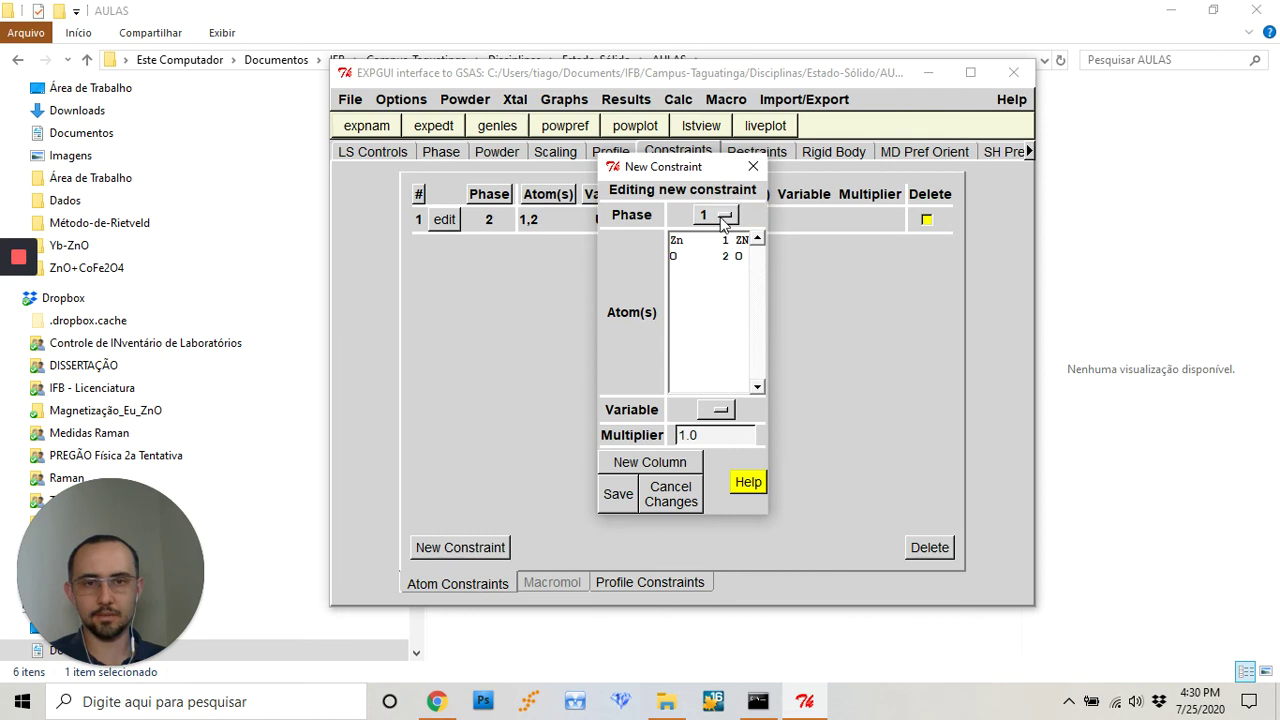
left_click(722, 214)
left_click(735, 245)
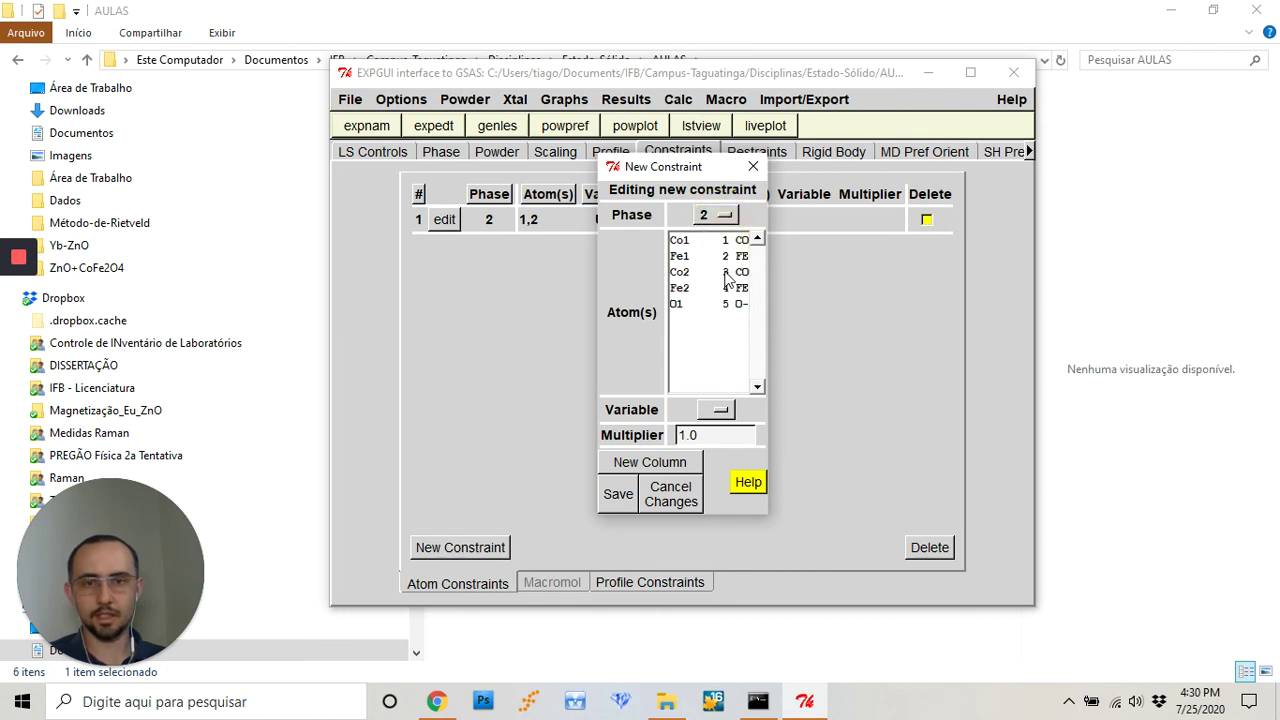
mouse_move(728, 271)
left_mouse_down()
mouse_move(728, 303)
mouse_move(728, 288)
left_mouse_up()
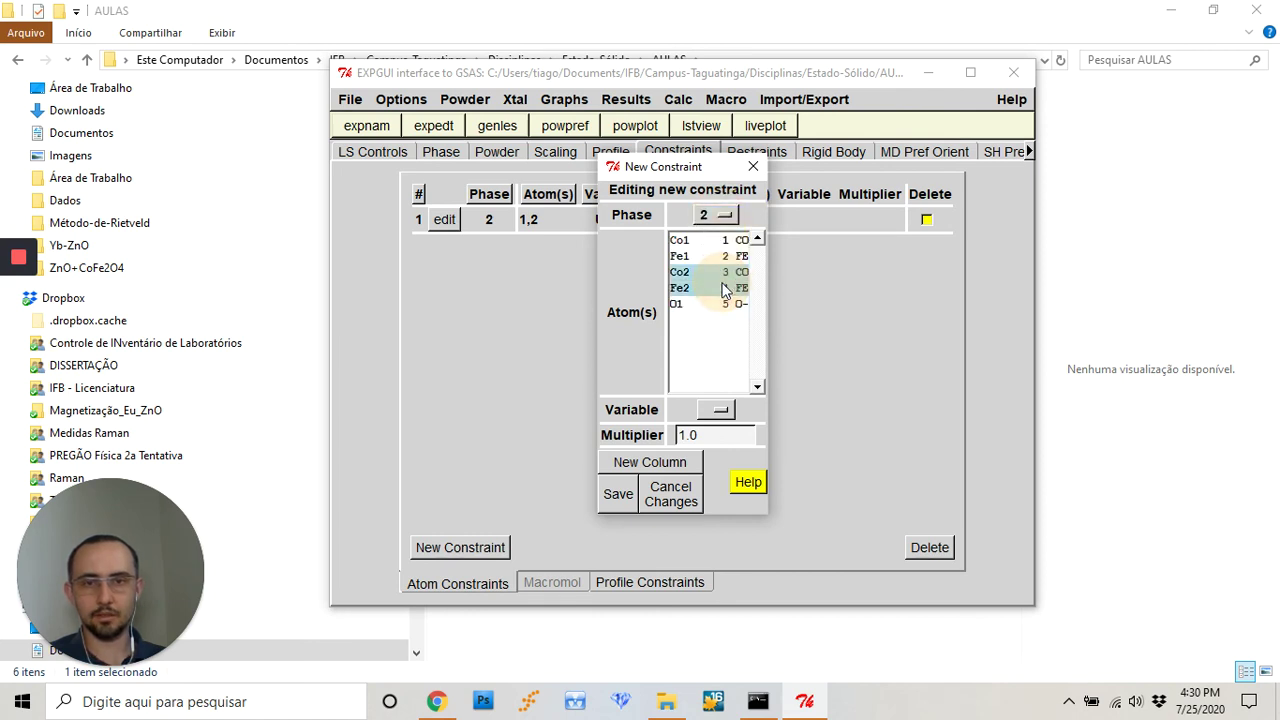
left_click(721, 410)
left_click(765, 144)
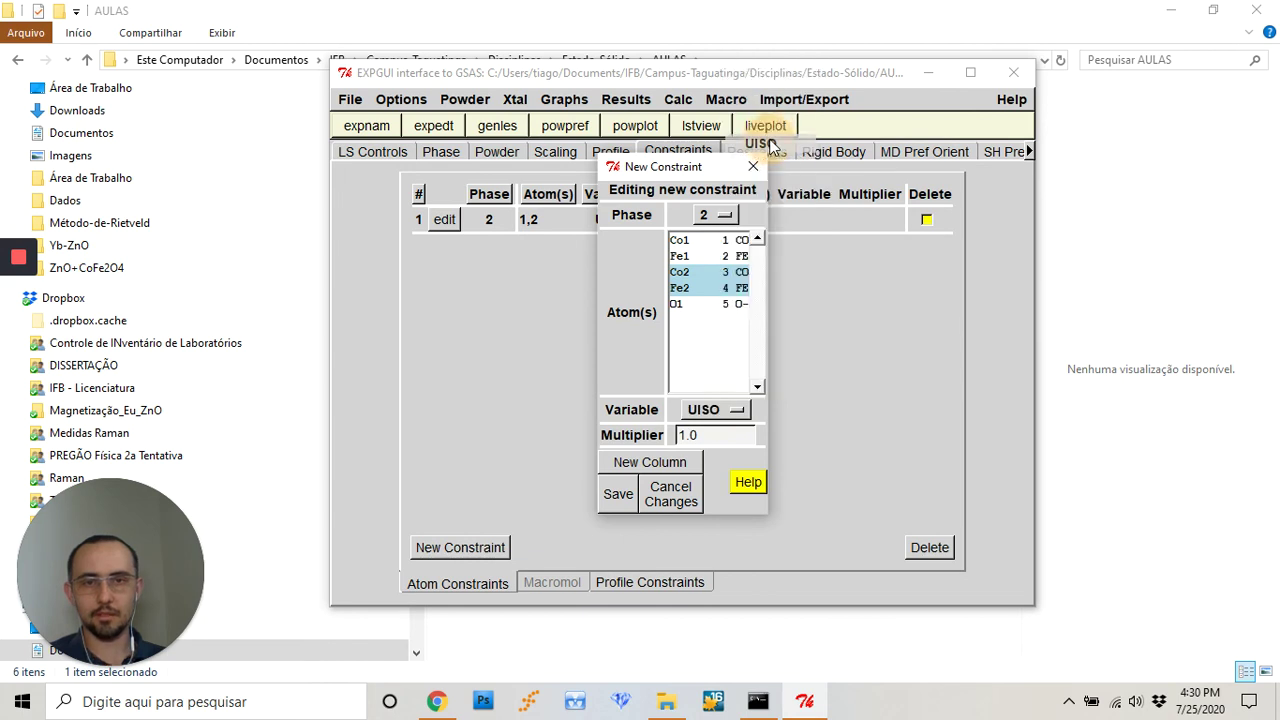
left_click(619, 493)
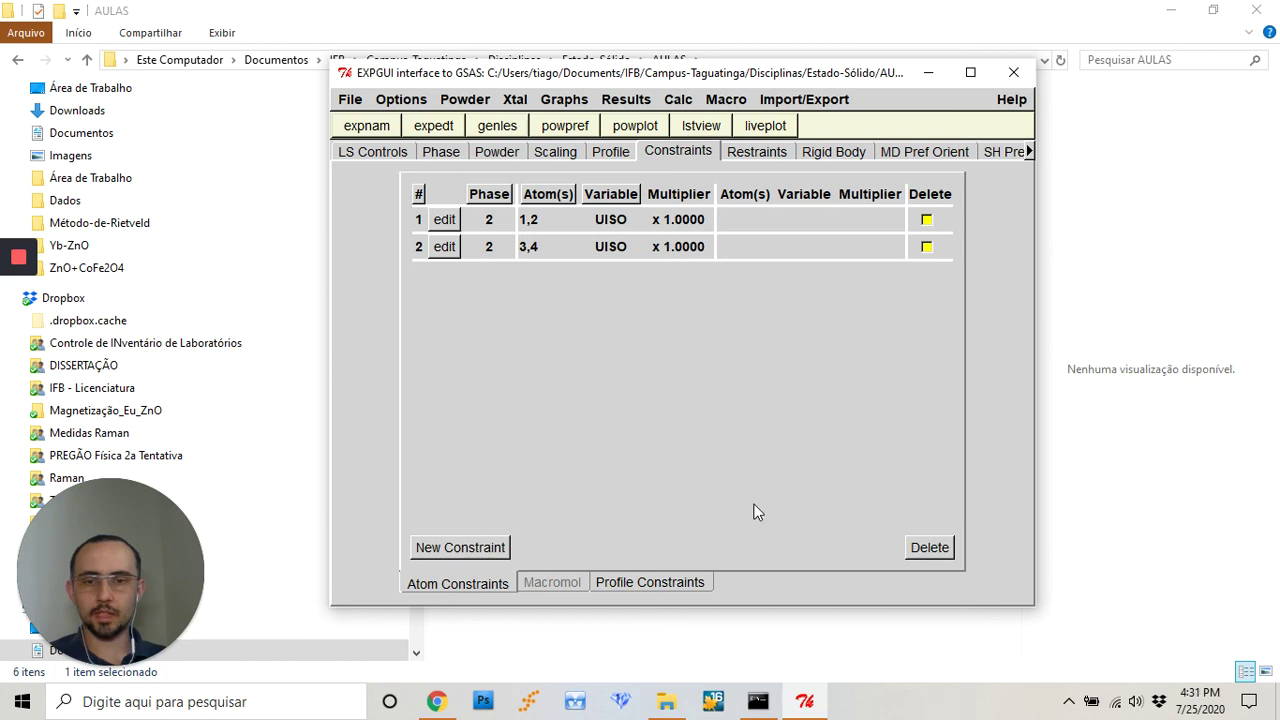
left_click(690, 584)
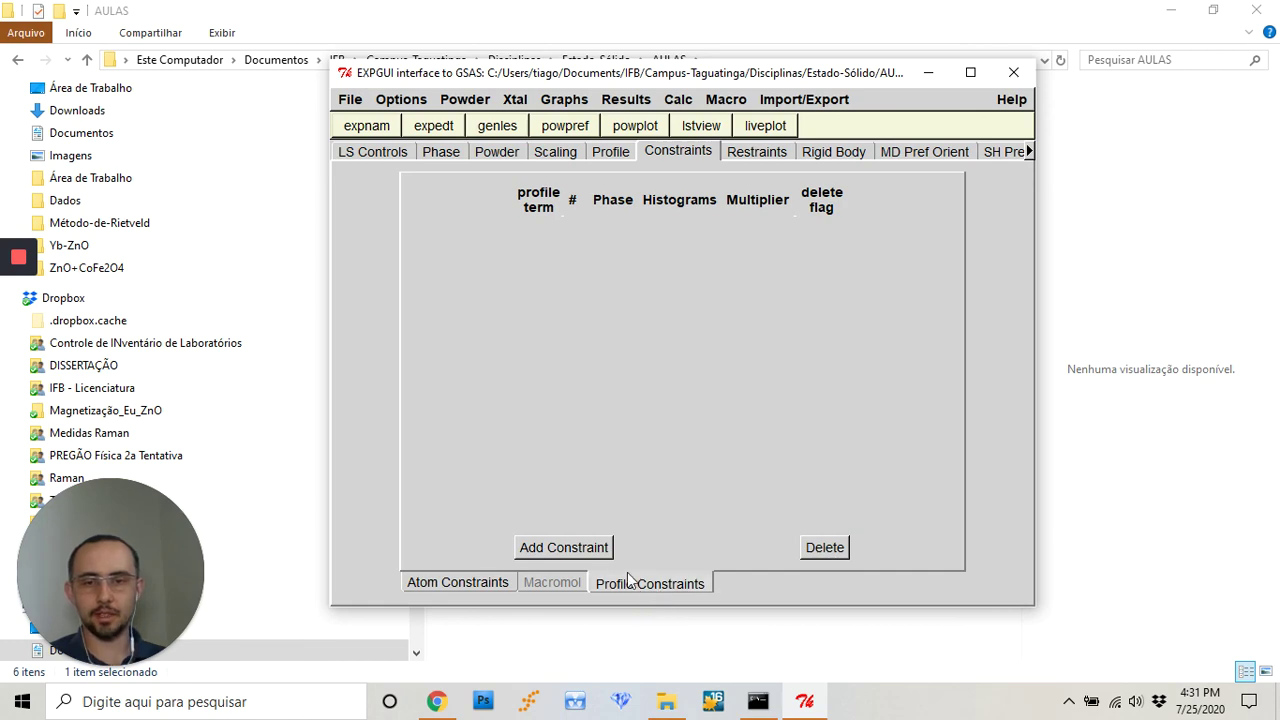
left_click(579, 550)
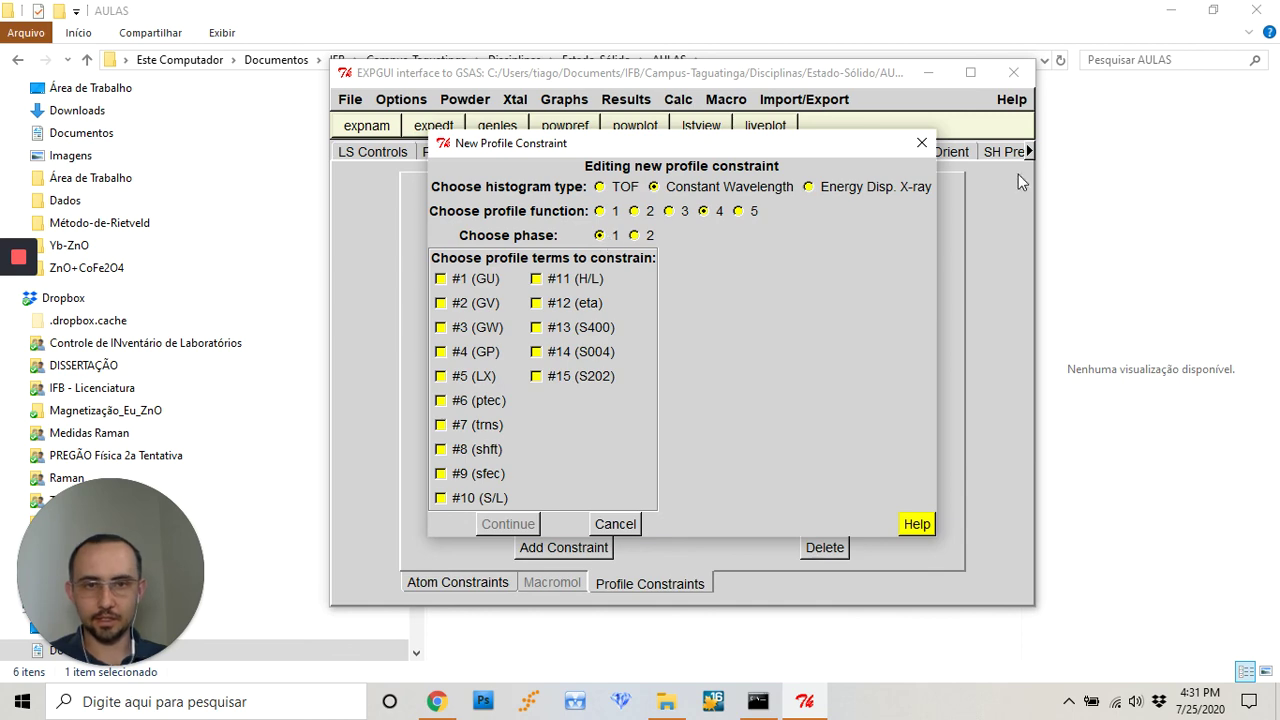
left_click(921, 143)
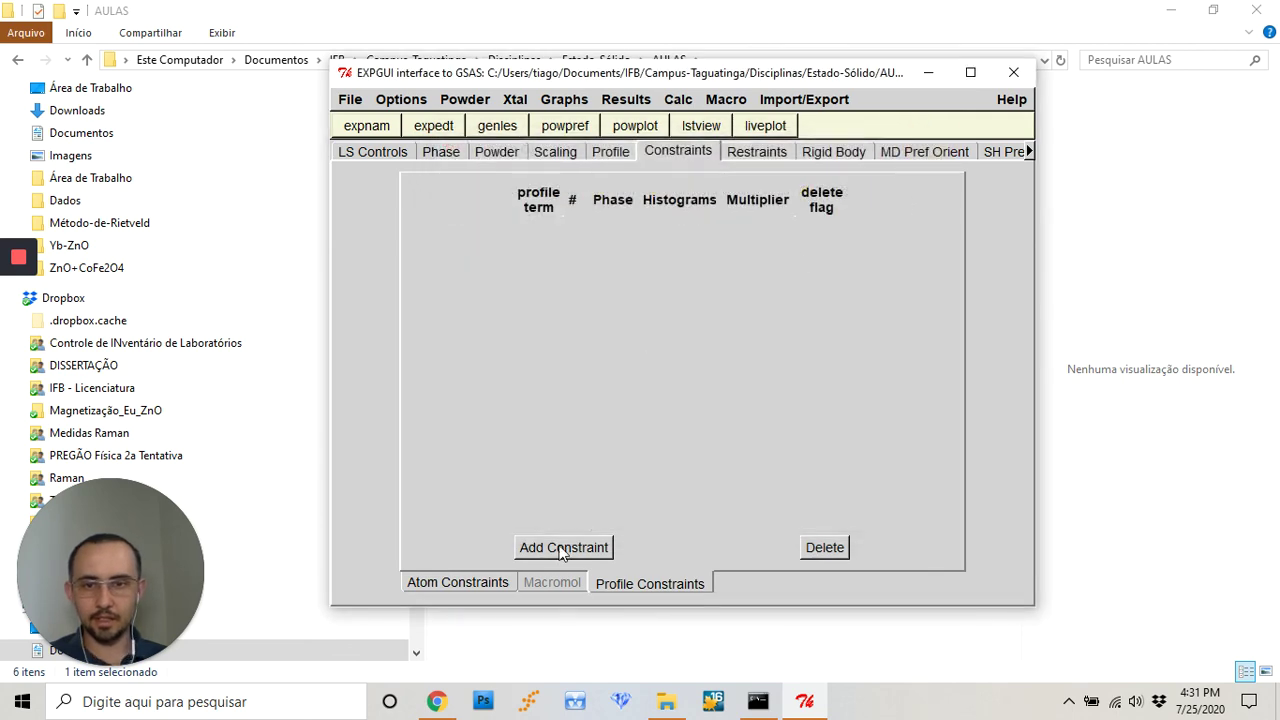
left_click(440, 582)
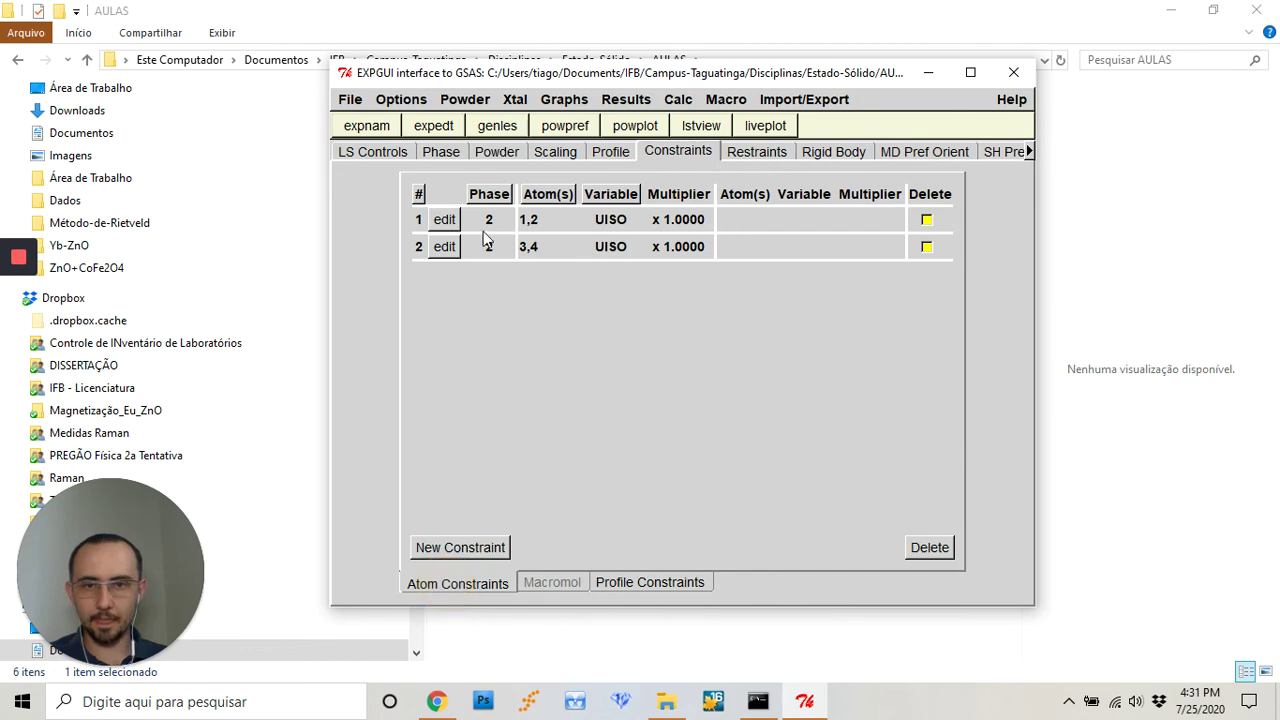
Start a new constant-wavelength profile constraint with profile function 4 for phase 2 and include term #8 (shft).
left_click(674, 583)
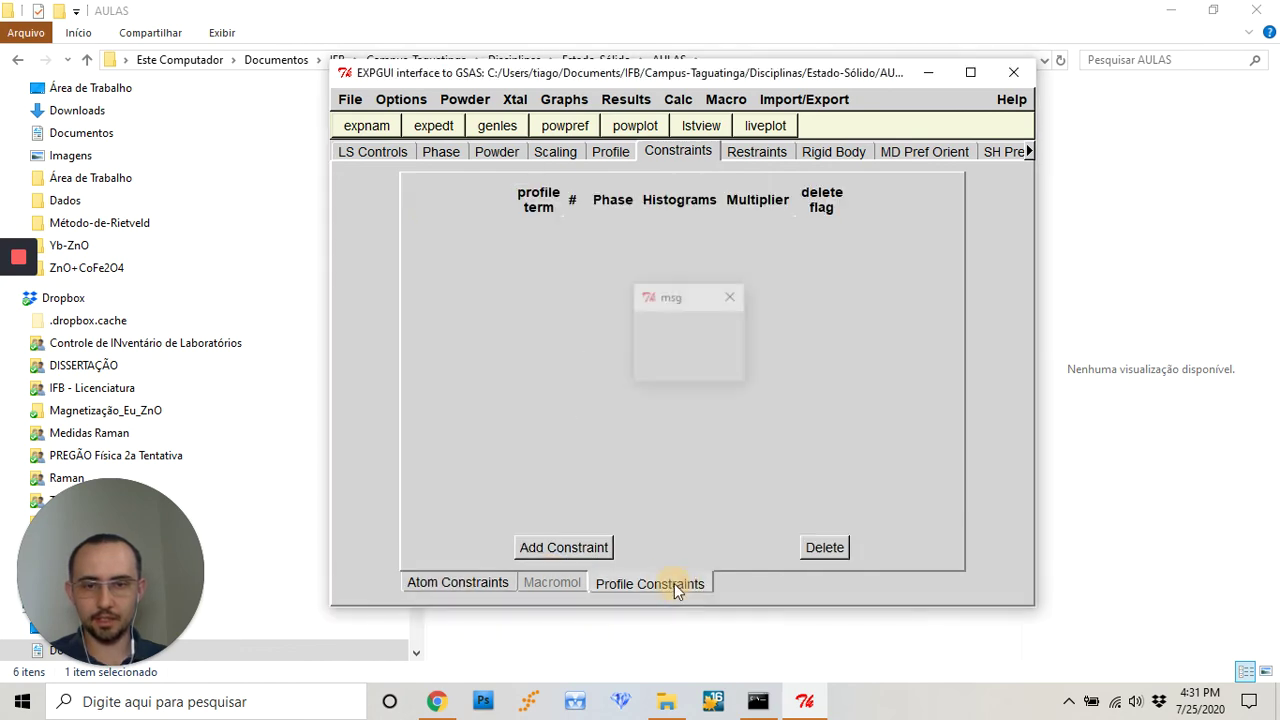
left_click(588, 550)
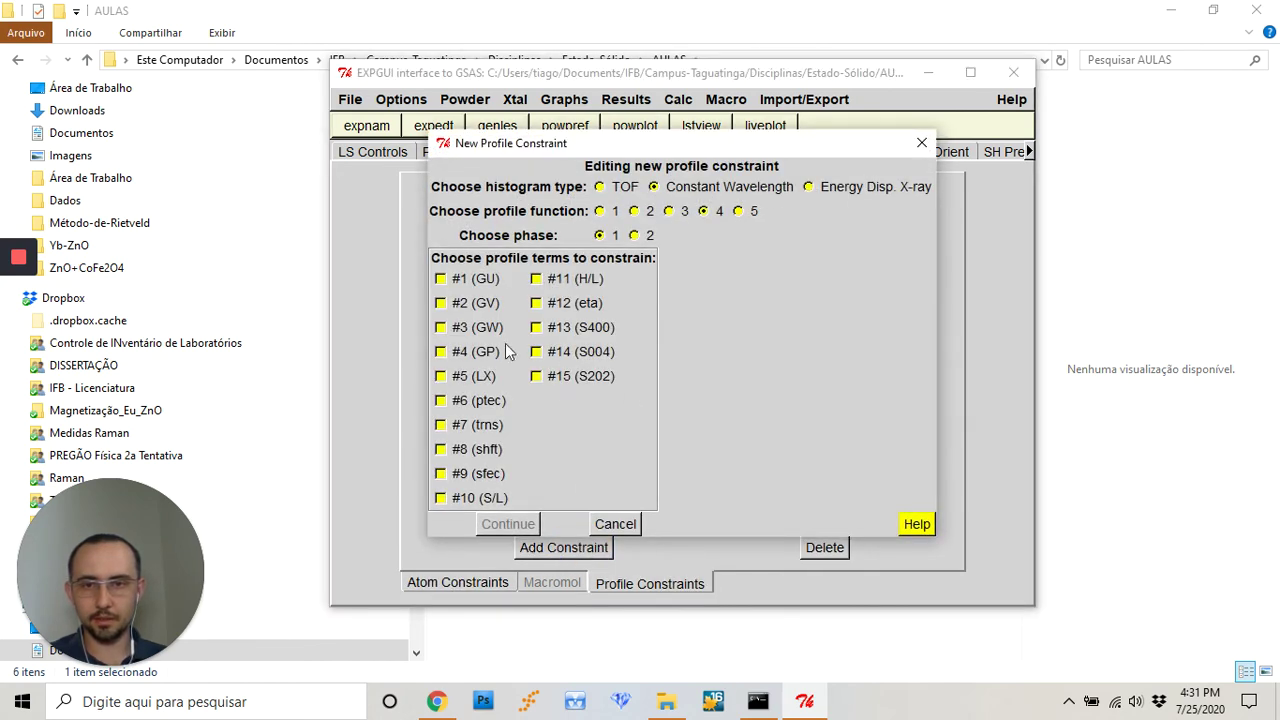
left_click(637, 236)
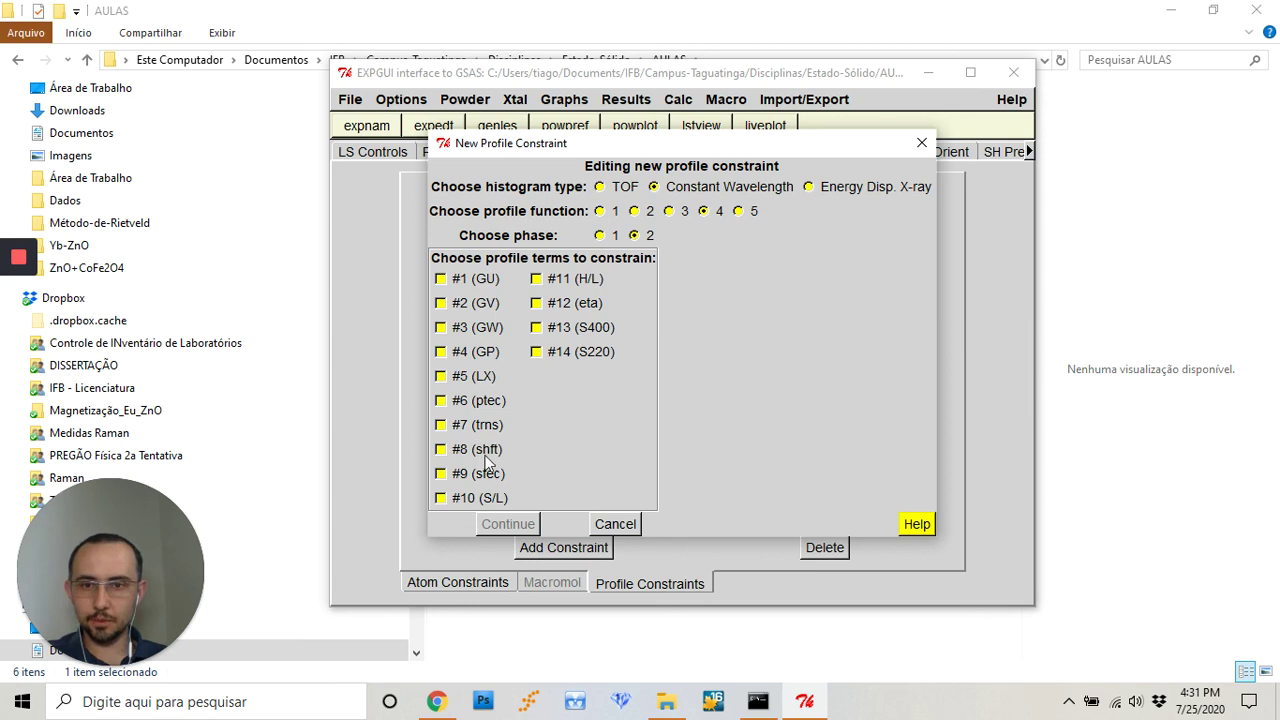
left_click(454, 460)
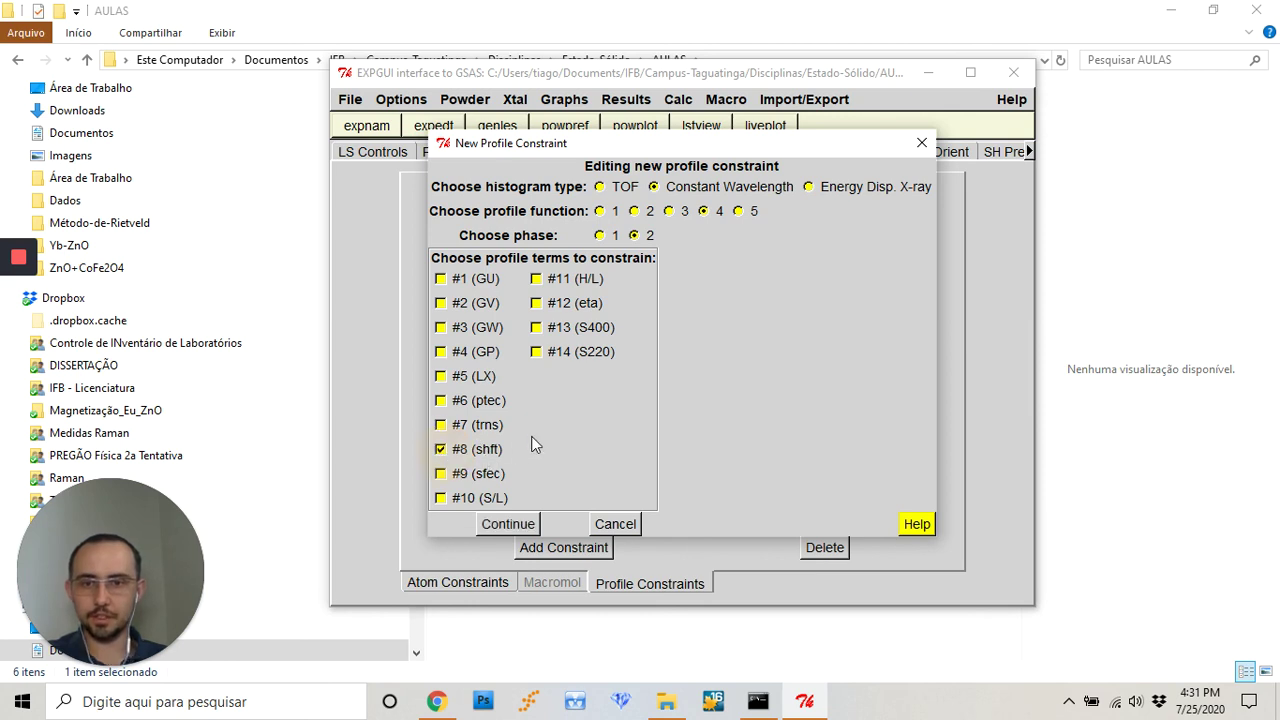